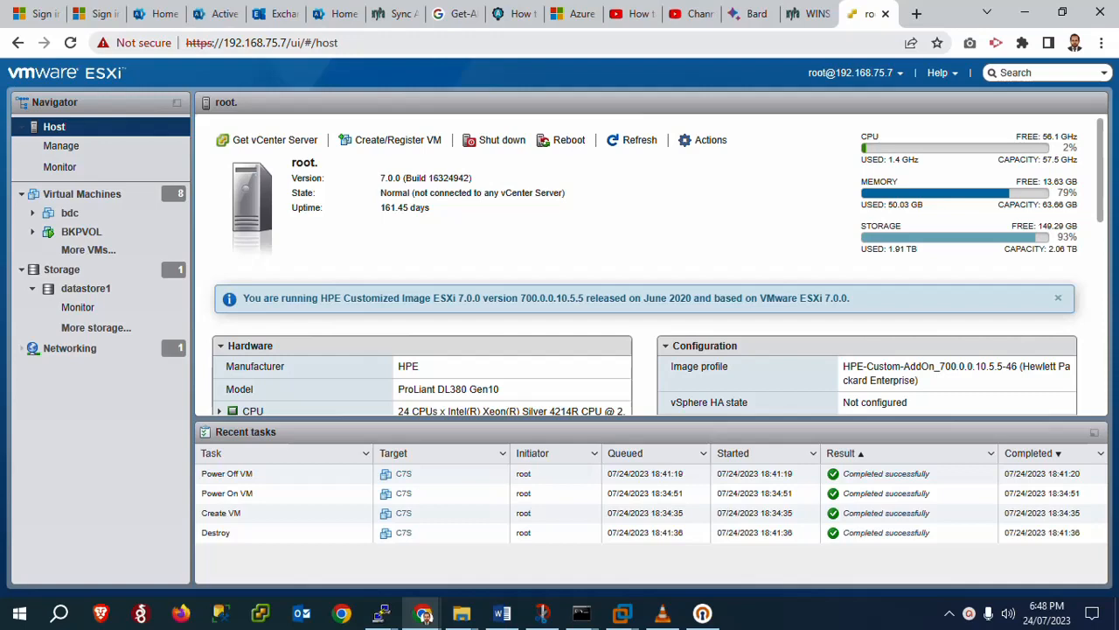
# From the host's Virtual Machines list, launch the Create / Register VM wizard
pyautogui.click(103, 194)
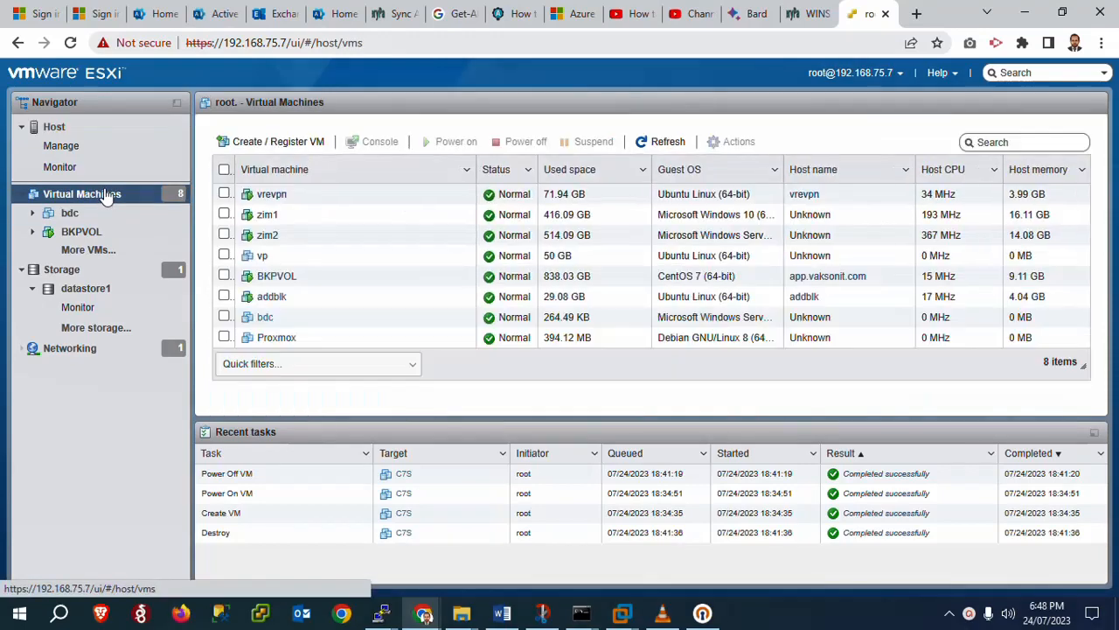
pyautogui.click(297, 142)
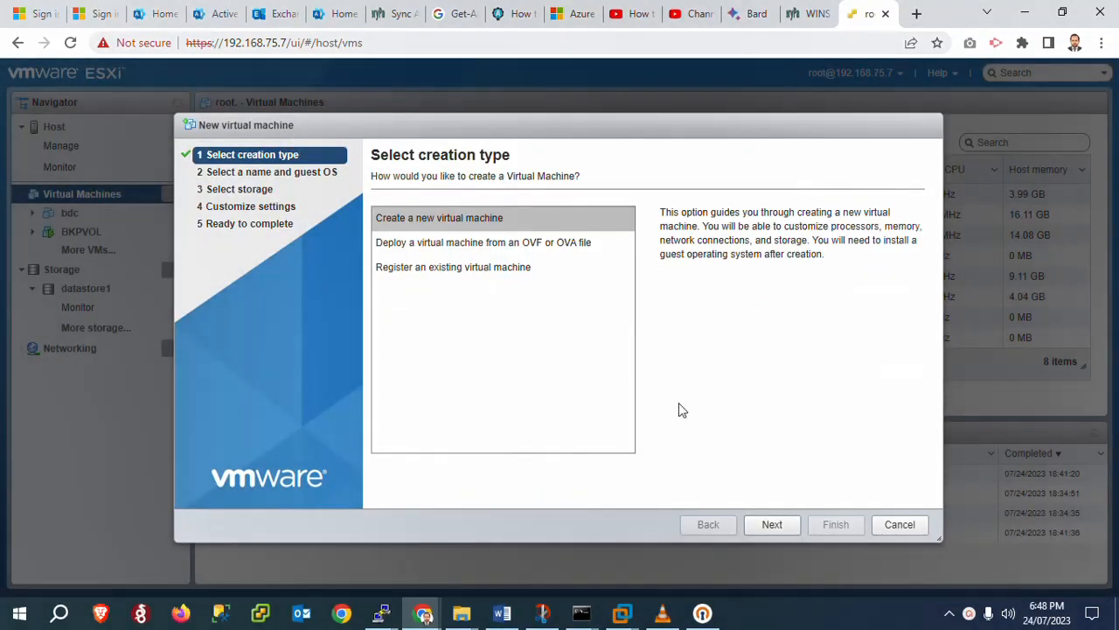
# Create a new VM named C7SERVER with Linux, CentOS 7 (64-bit) as its guest OS
pyautogui.click(773, 528)
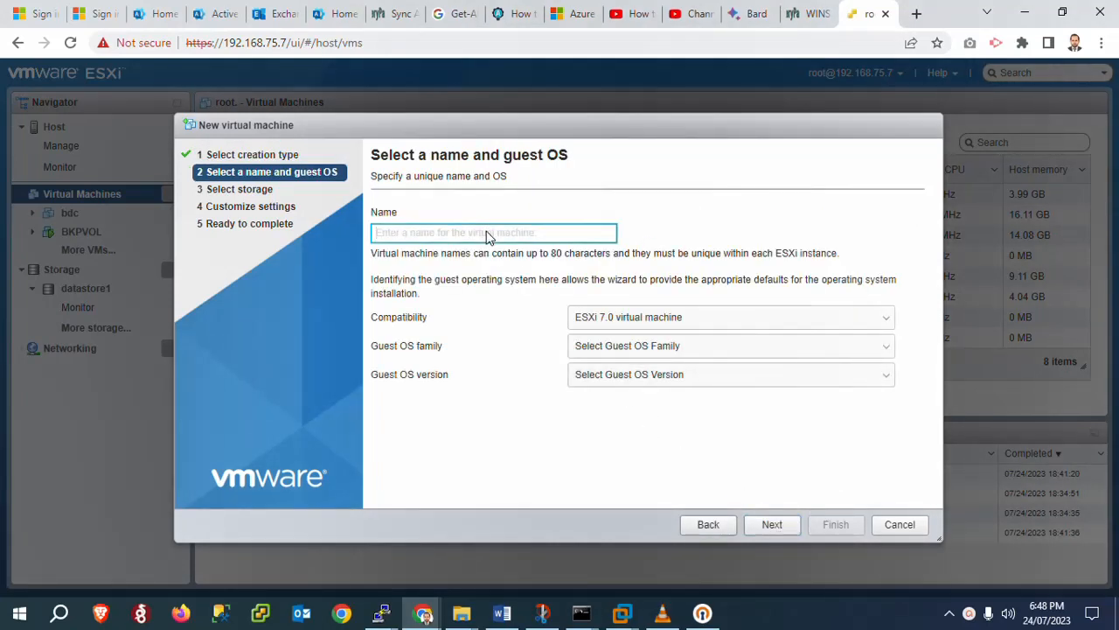
pyautogui.write('V')
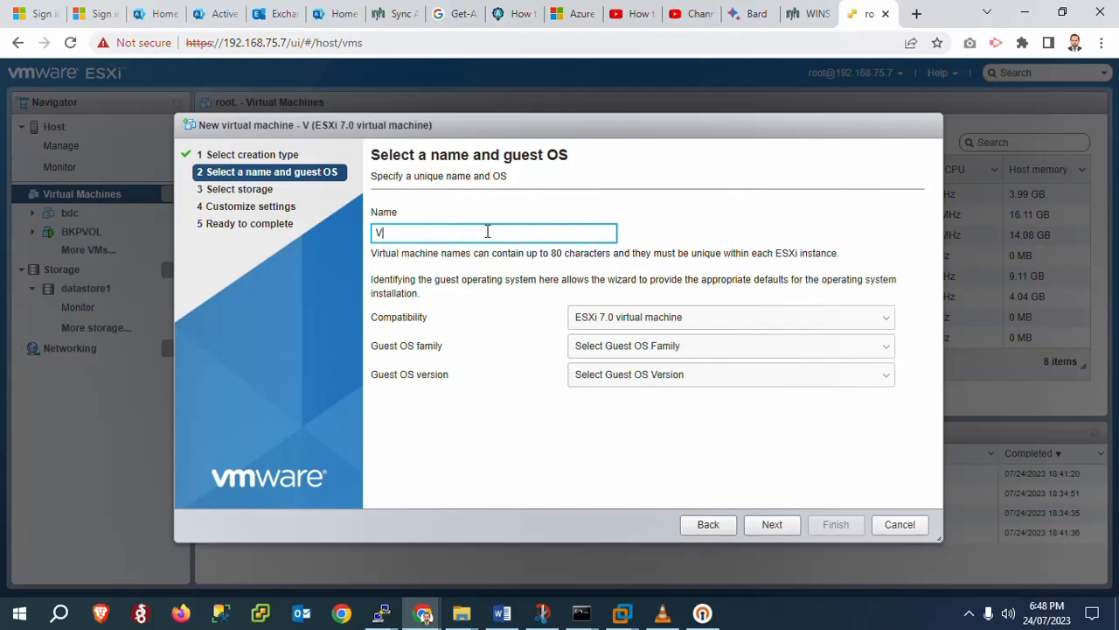
pyautogui.press('BackSpace')
pyautogui.write('C7SER')
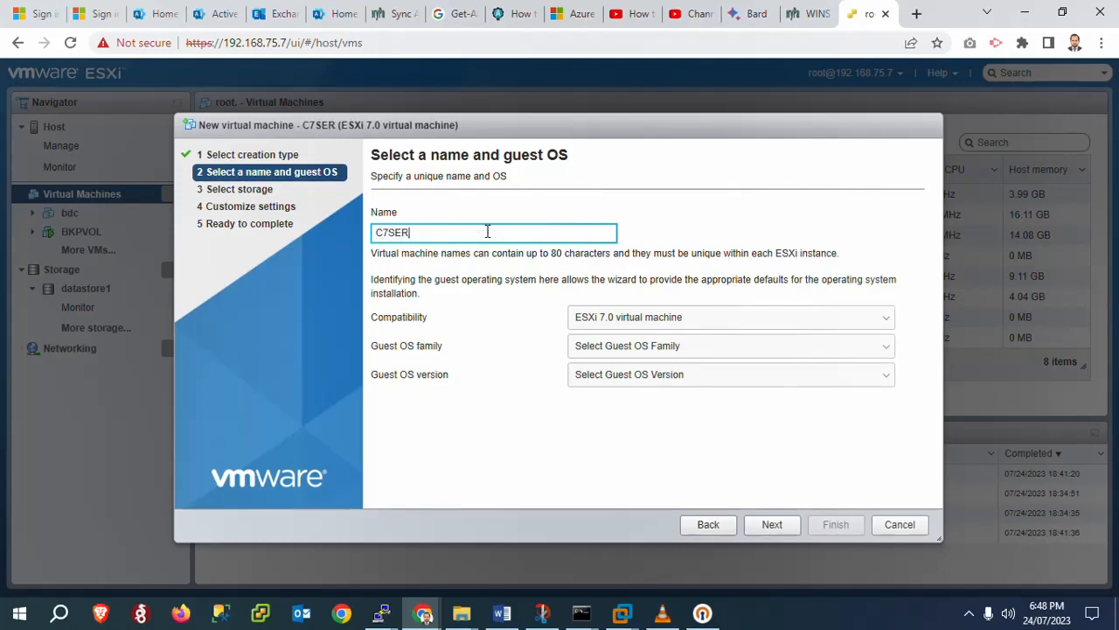
pyautogui.write('VER')
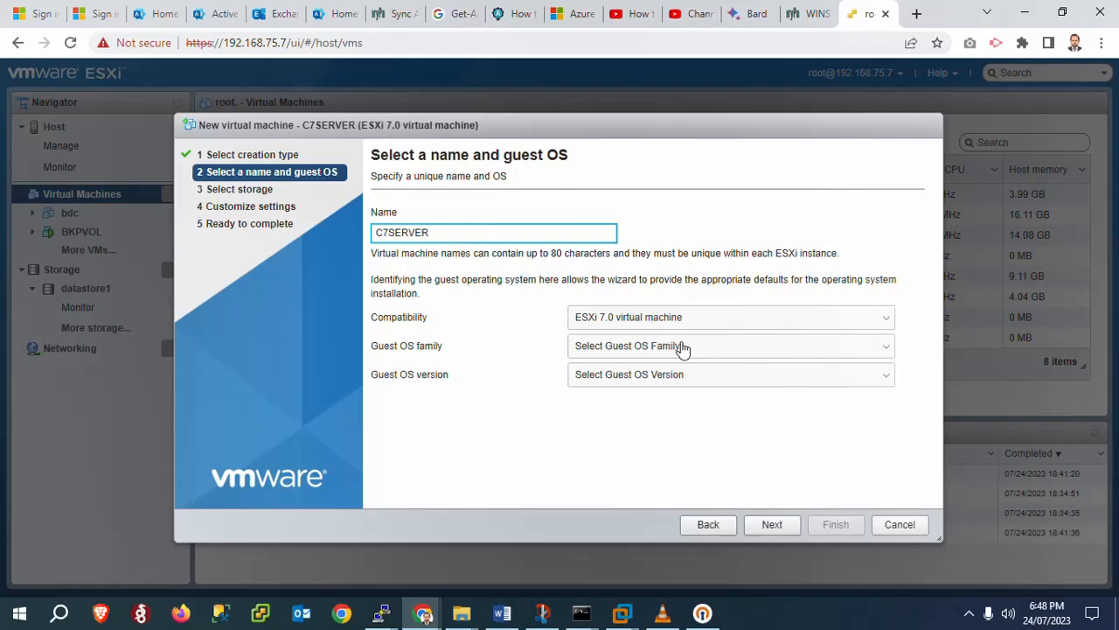
pyautogui.click(603, 351)
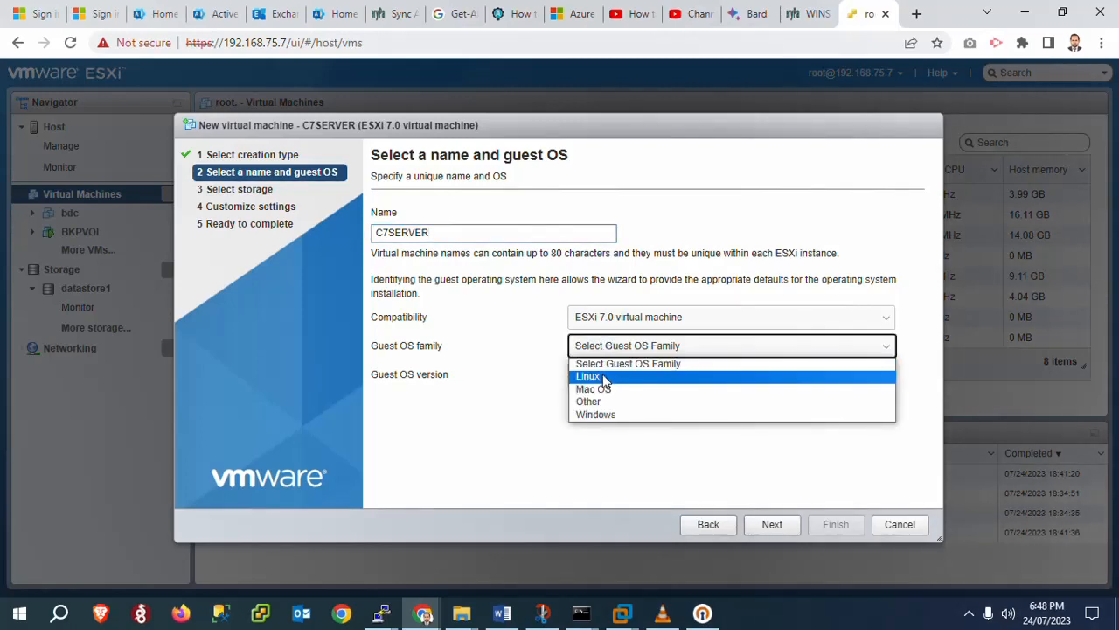
pyautogui.click(602, 376)
pyautogui.click(595, 376)
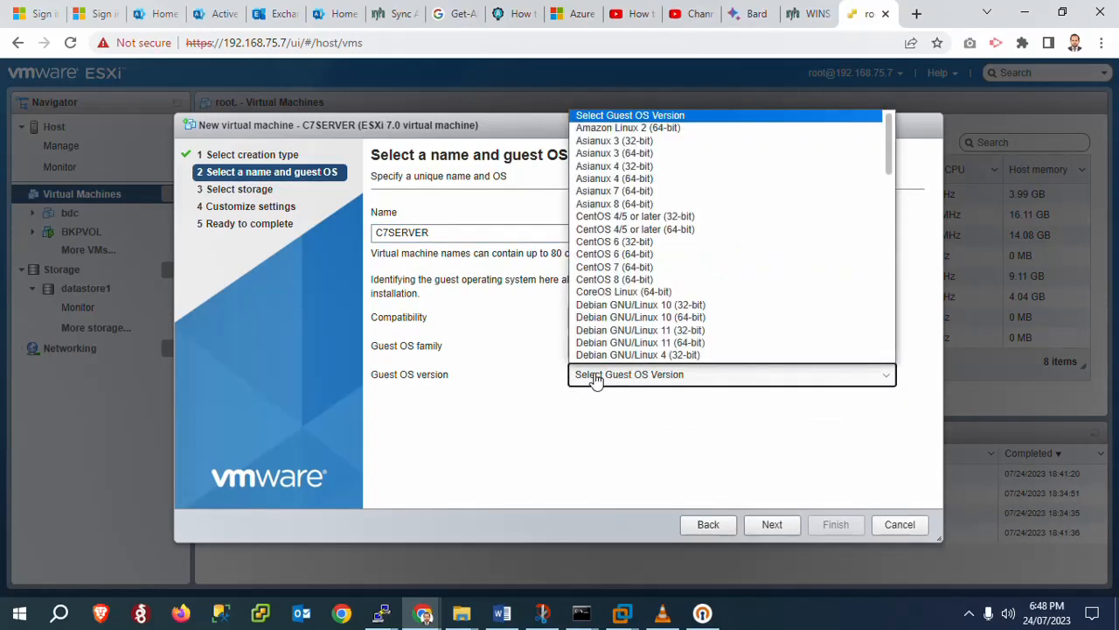
pyautogui.click(620, 266)
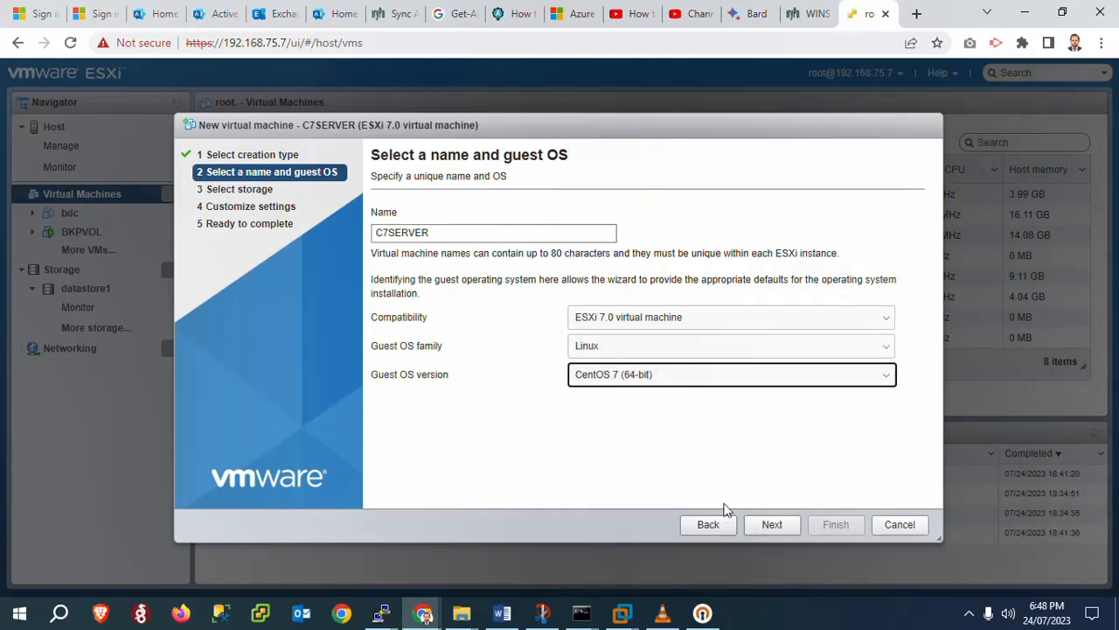
pyautogui.click(769, 529)
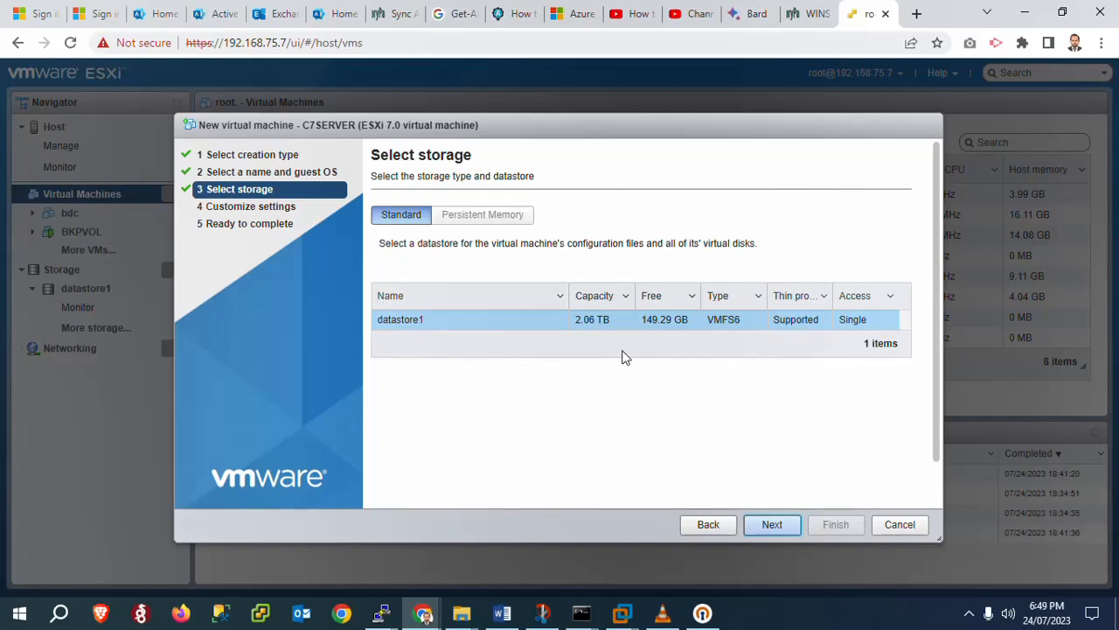
# Keep datastore1 for storage and give the VM 4 CPUs
pyautogui.click(761, 528)
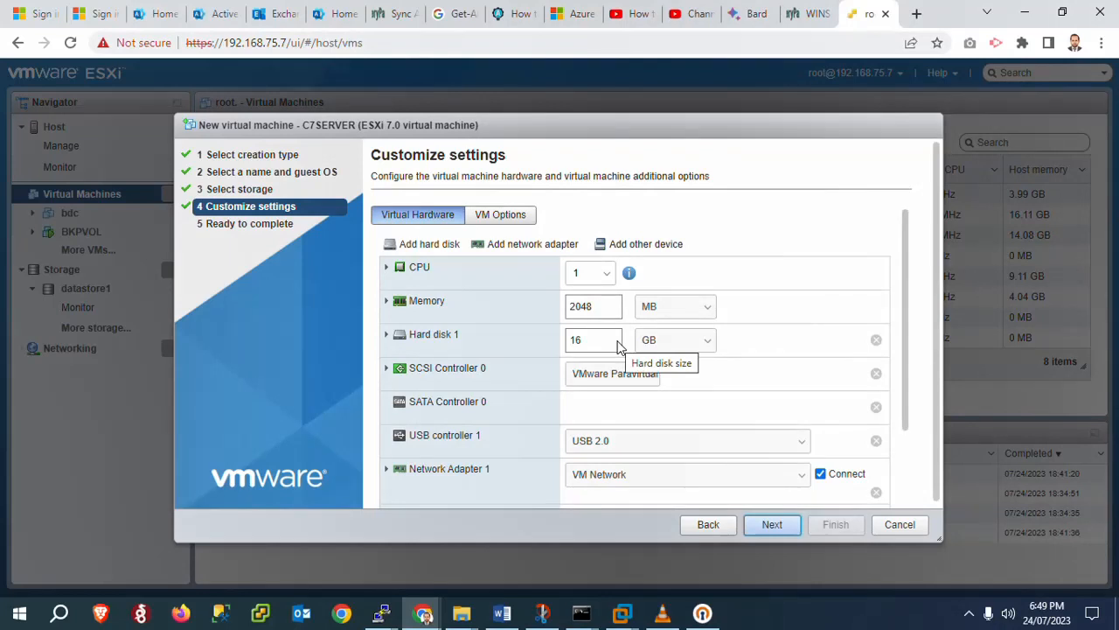
pyautogui.click(577, 274)
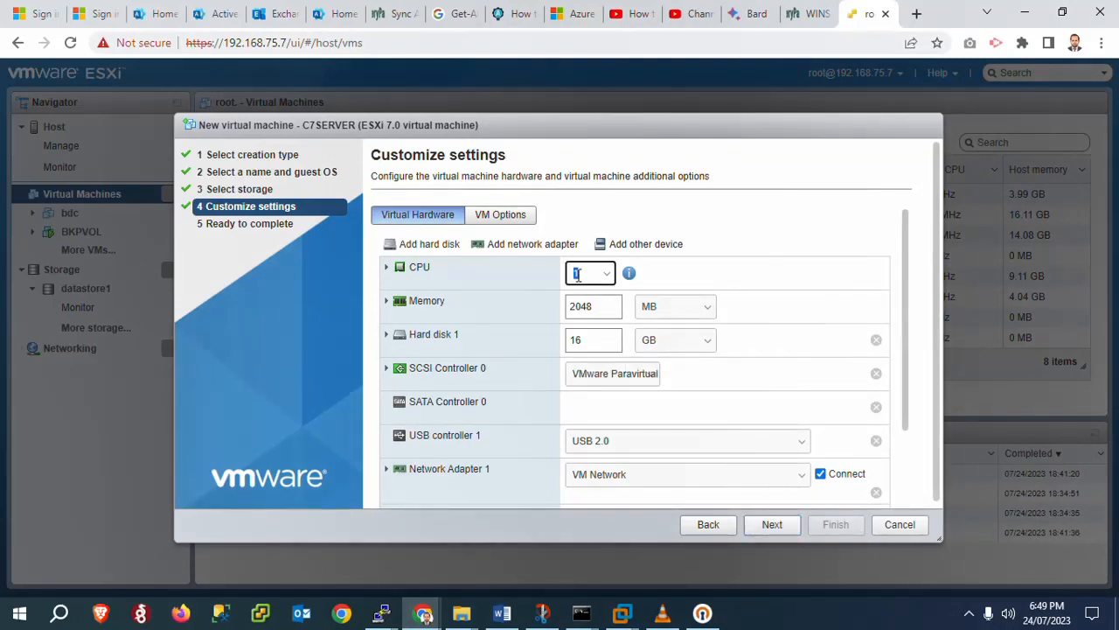
pyautogui.write('4')
# Set memory to 4 GB and Hard disk 1 to 20 GB
pyautogui.click(658, 311)
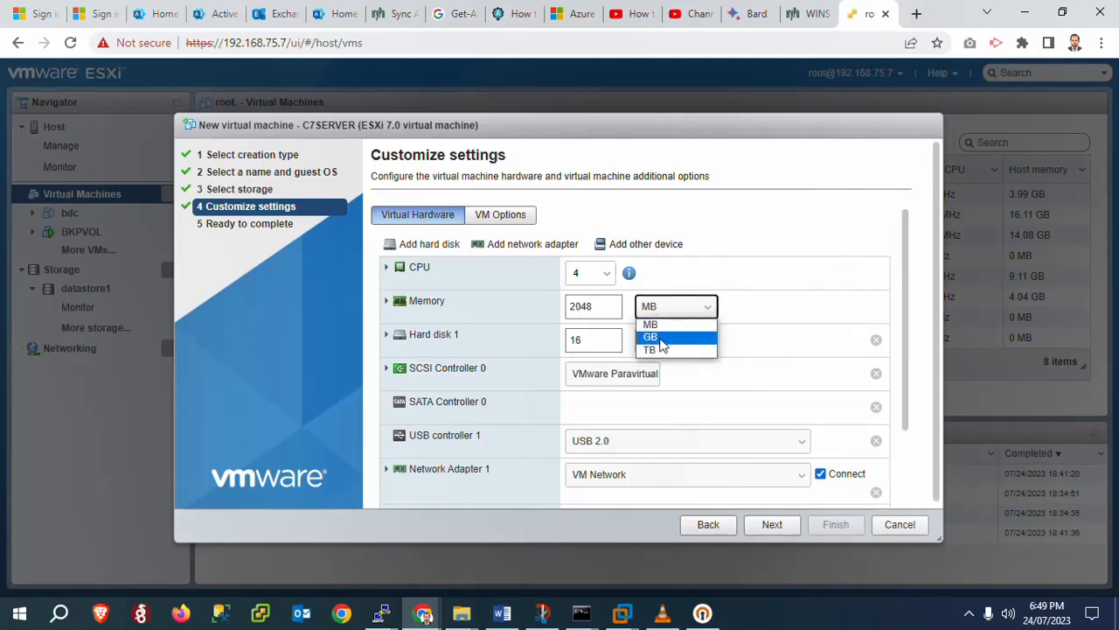
pyautogui.click(651, 336)
pyautogui.click(582, 308)
pyautogui.doubleClick(582, 308)
pyautogui.write('4')
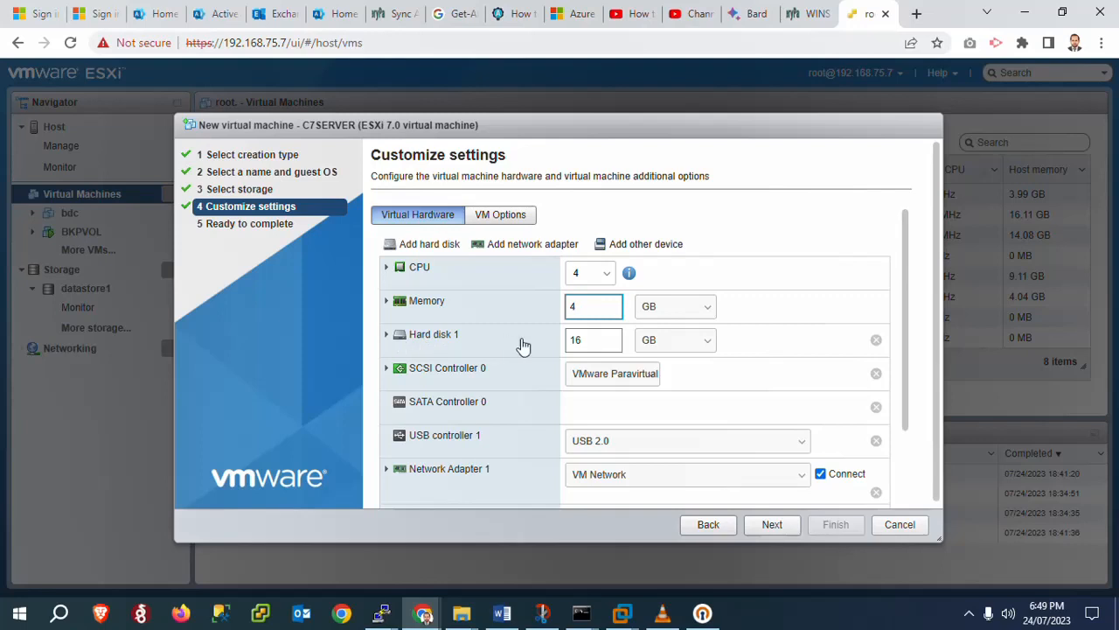
pyautogui.doubleClick(589, 340)
pyautogui.write('20')
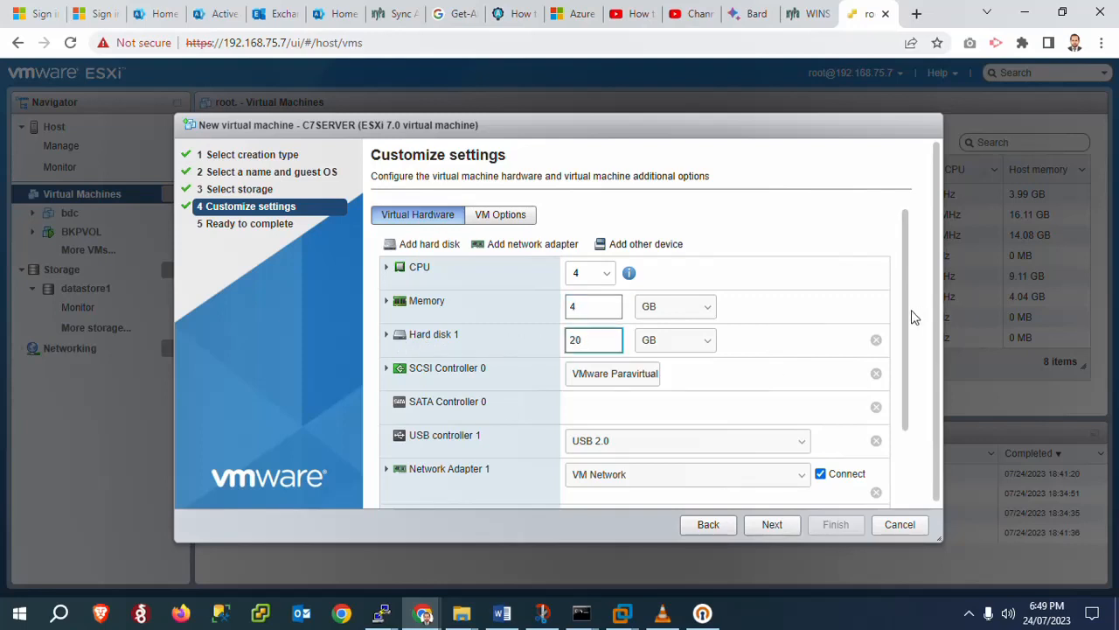
pyautogui.moveTo(903, 313); pyautogui.dragTo(900, 388)
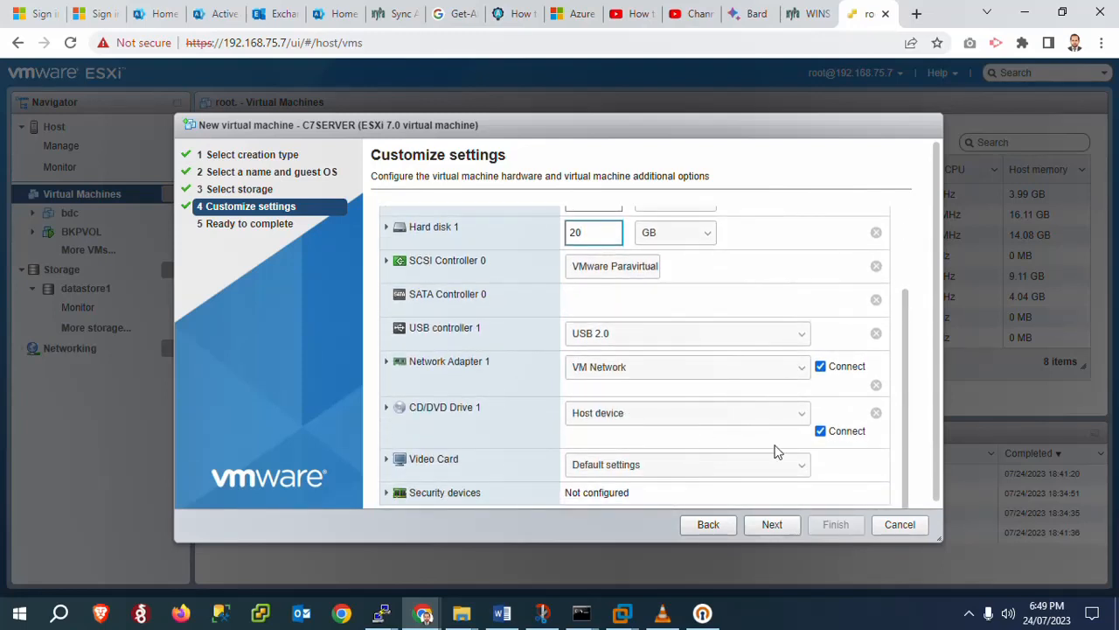
pyautogui.click(609, 426)
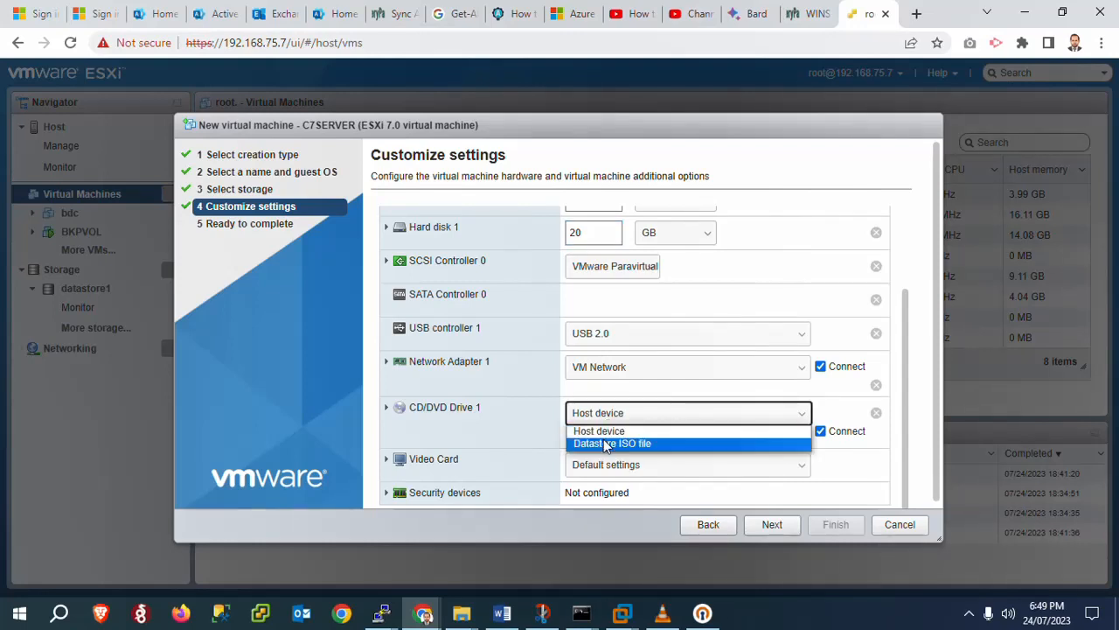
# Back the CD/DVD drive with datastore1's CentOS-7-x86_64-DVD-2009.iso, then continue to Ready to complete
pyautogui.click(598, 444)
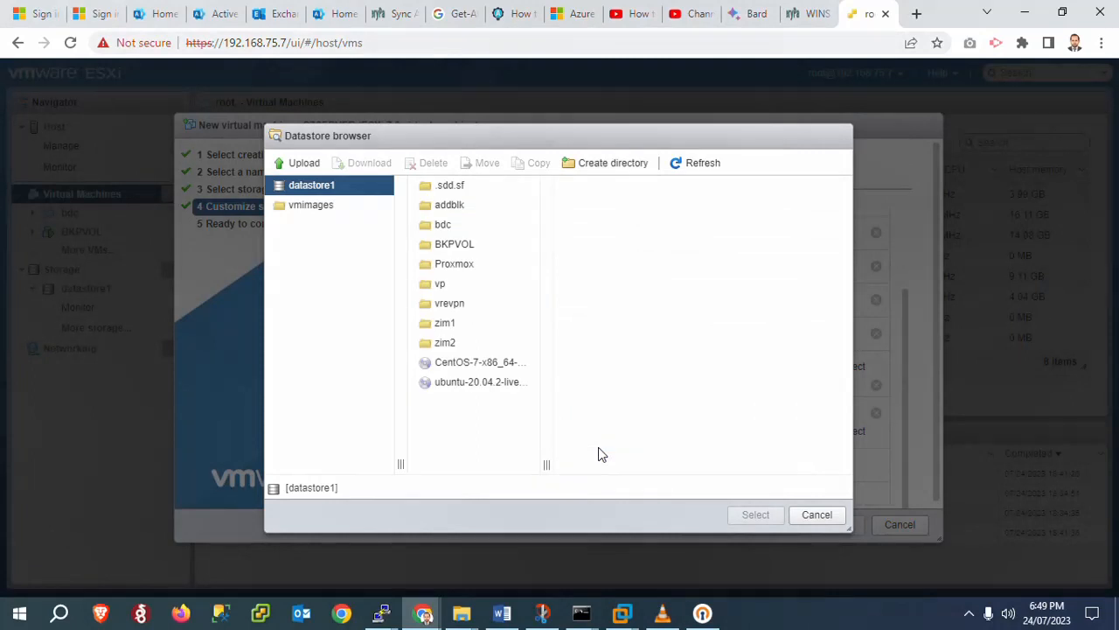
pyautogui.click(456, 366)
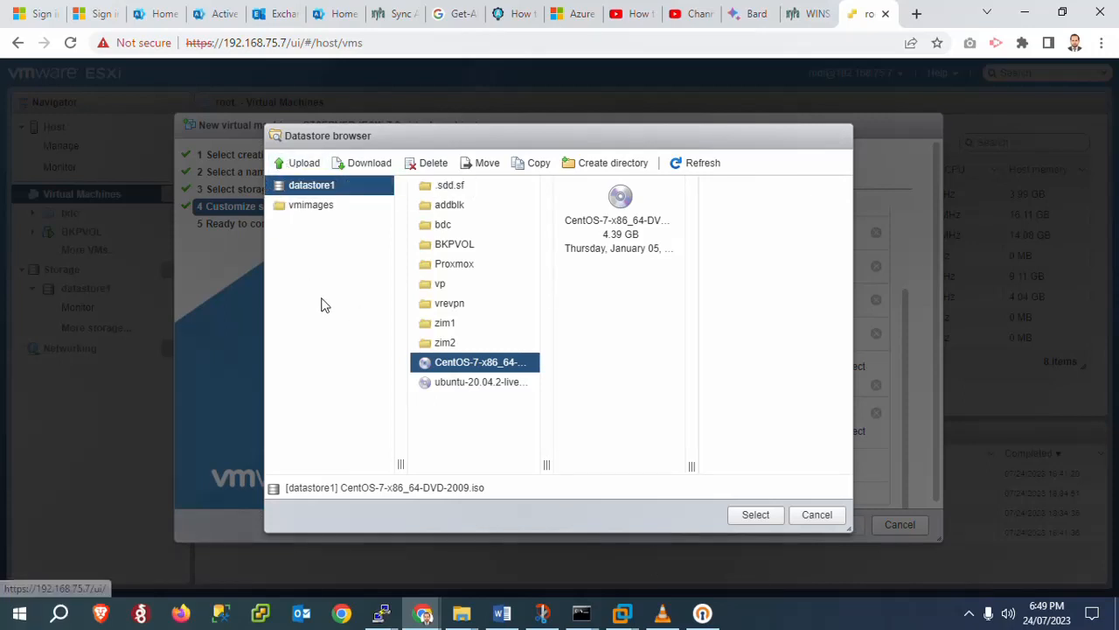
pyautogui.click(754, 515)
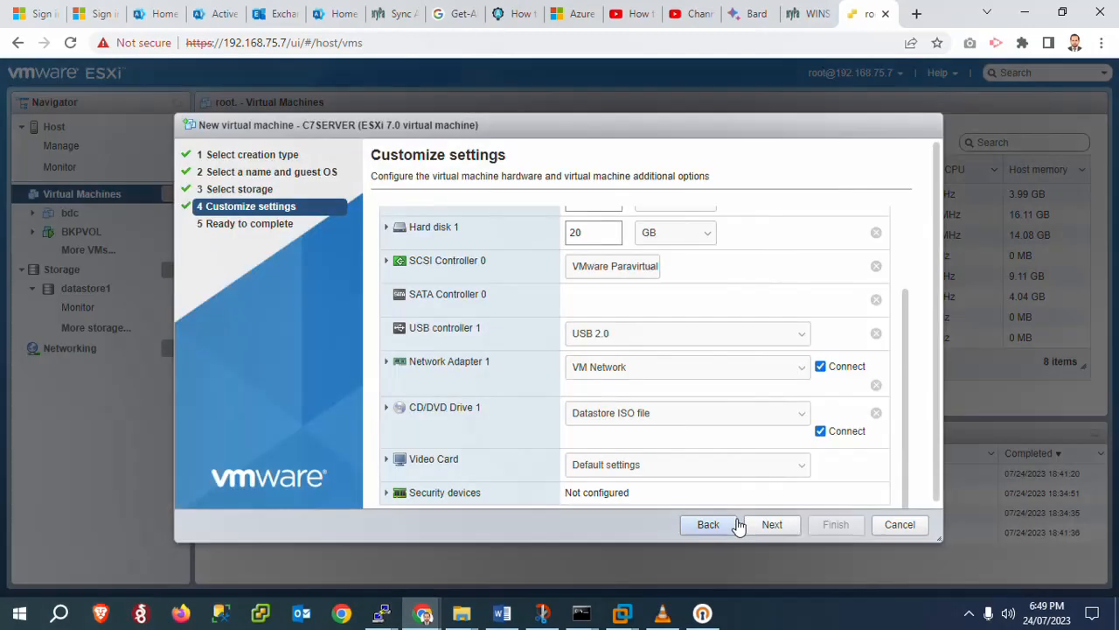
pyautogui.moveTo(934, 385); pyautogui.dragTo(938, 431)
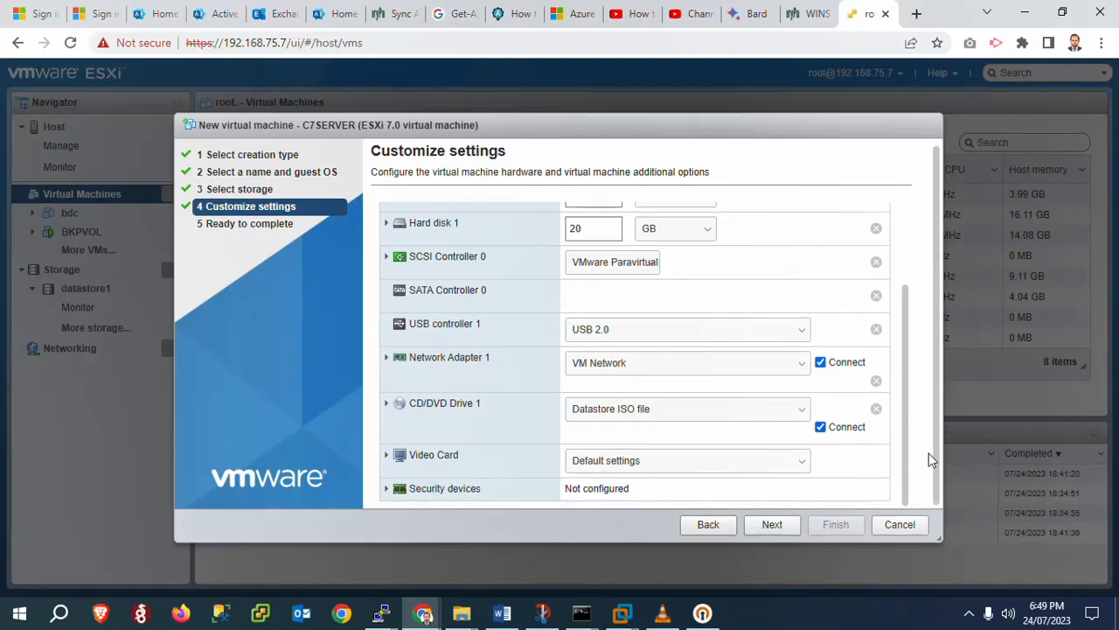
pyautogui.click(767, 535)
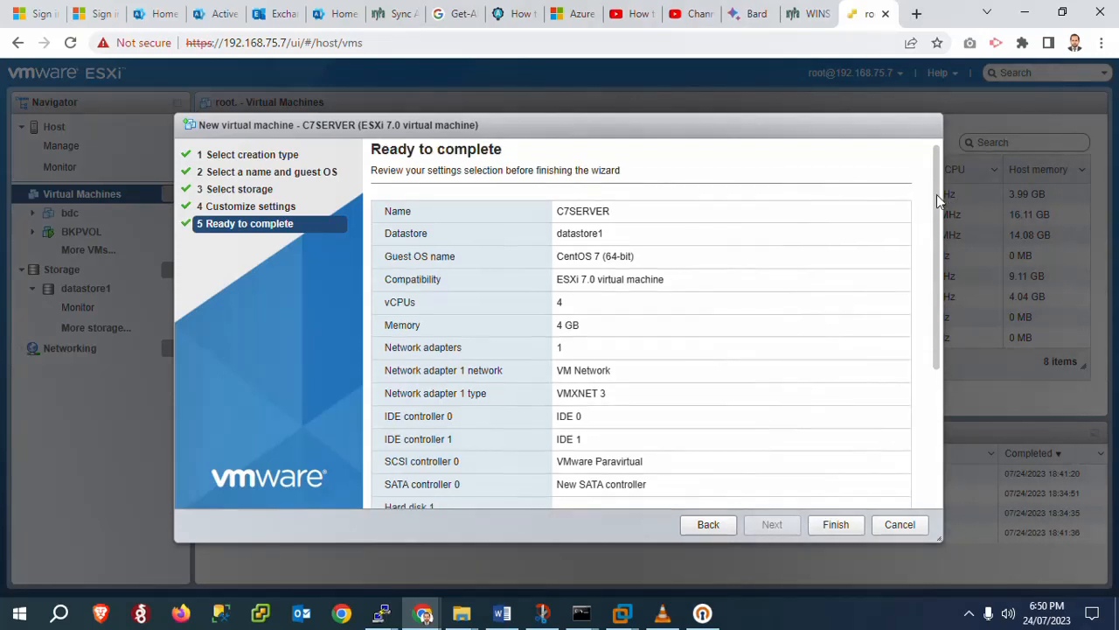
# Review the Ready to complete summary and finish creating the C7SERVER VM
pyautogui.moveTo(938, 195); pyautogui.dragTo(925, 379)
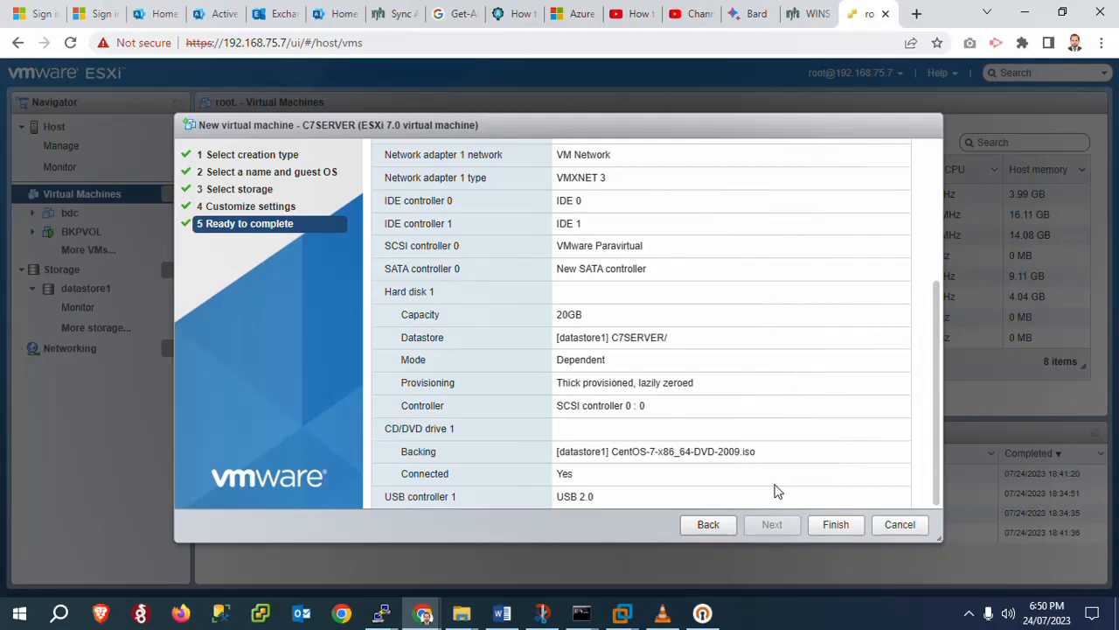
pyautogui.click(833, 527)
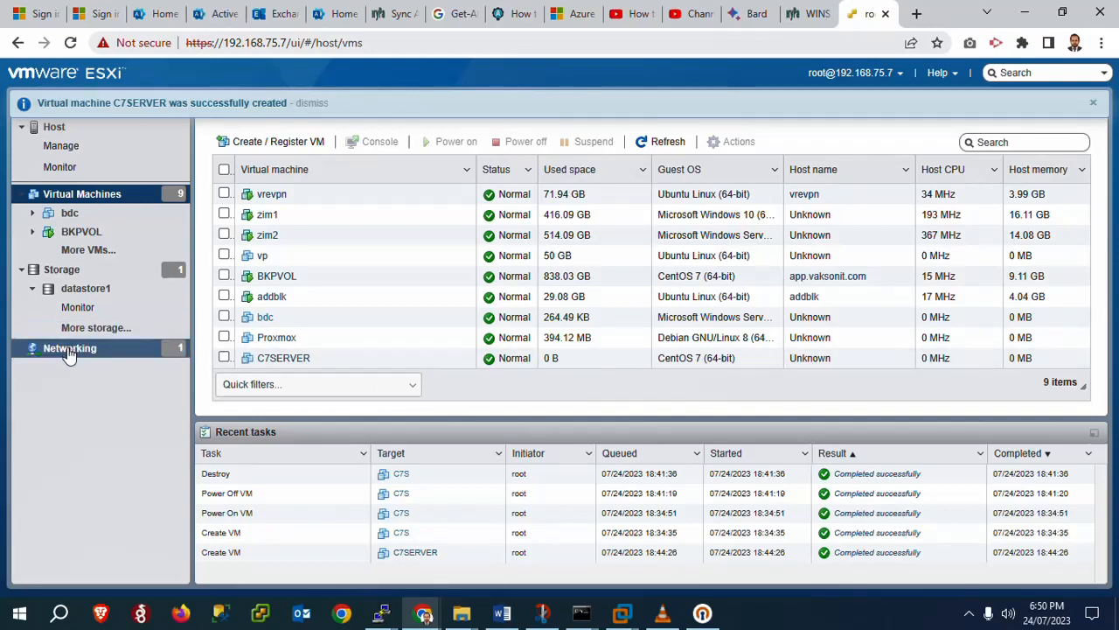
# Power on C7SERVER and view its console in the browser
pyautogui.click(308, 362)
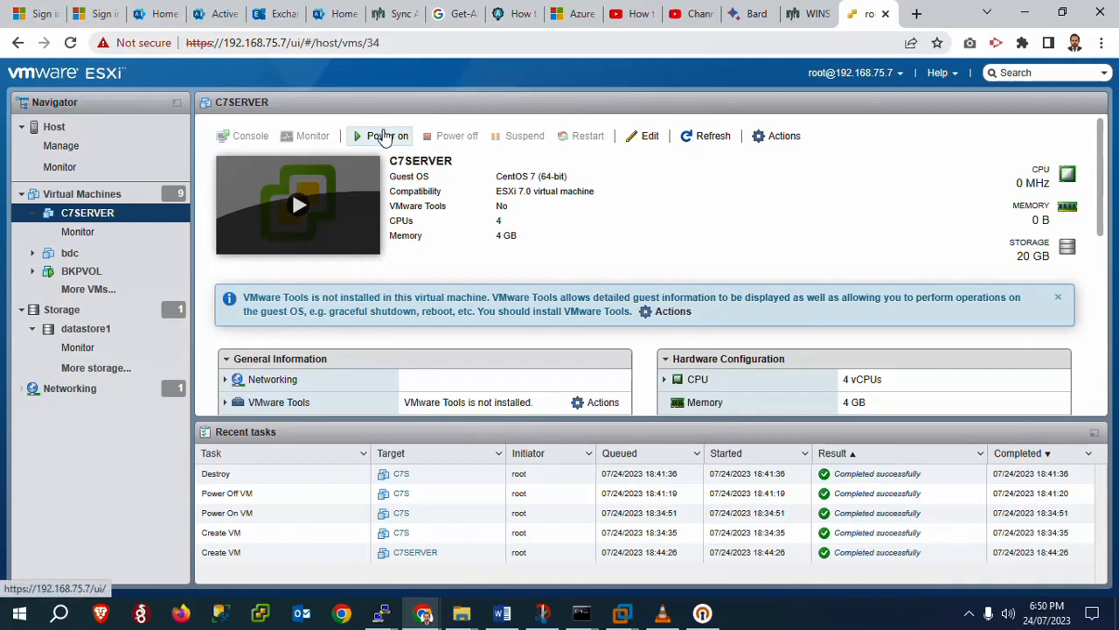
pyautogui.click(382, 137)
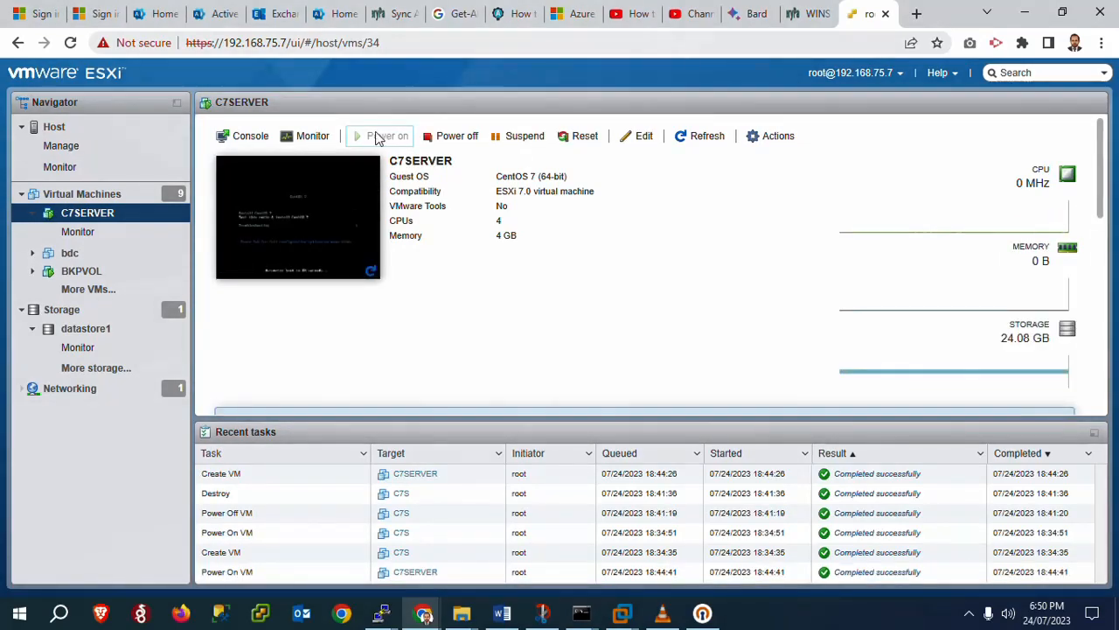
pyautogui.click(250, 138)
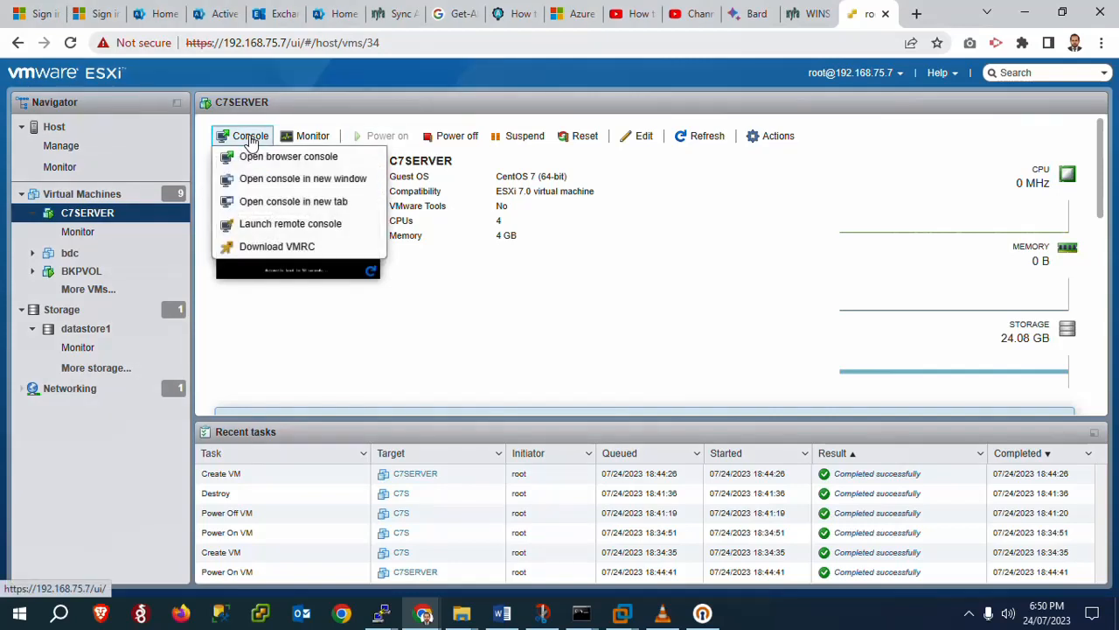
pyautogui.click(264, 161)
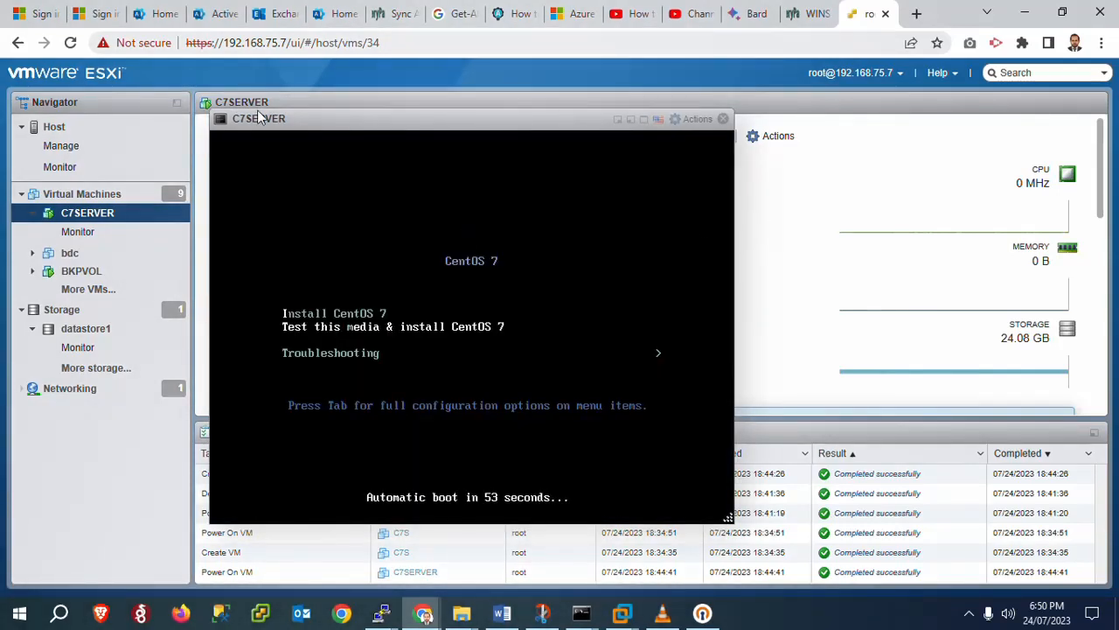
# Dismiss the find bar and boot the 'Install CentOS 7' GRUB entry
pyautogui.hotkey('ctrl', 'f')
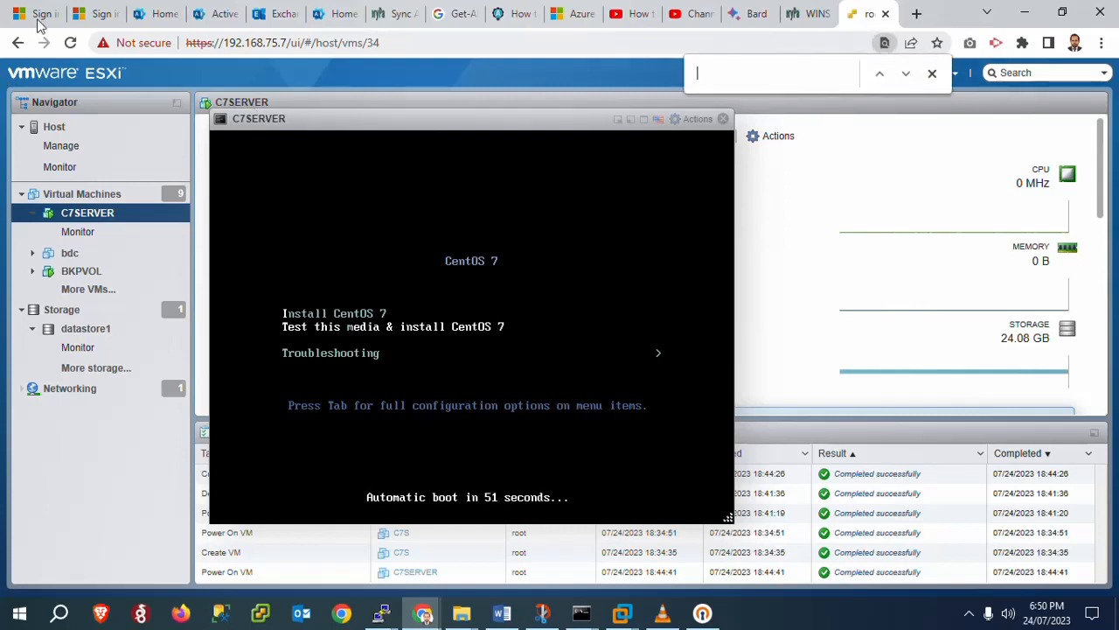
pyautogui.click(932, 73)
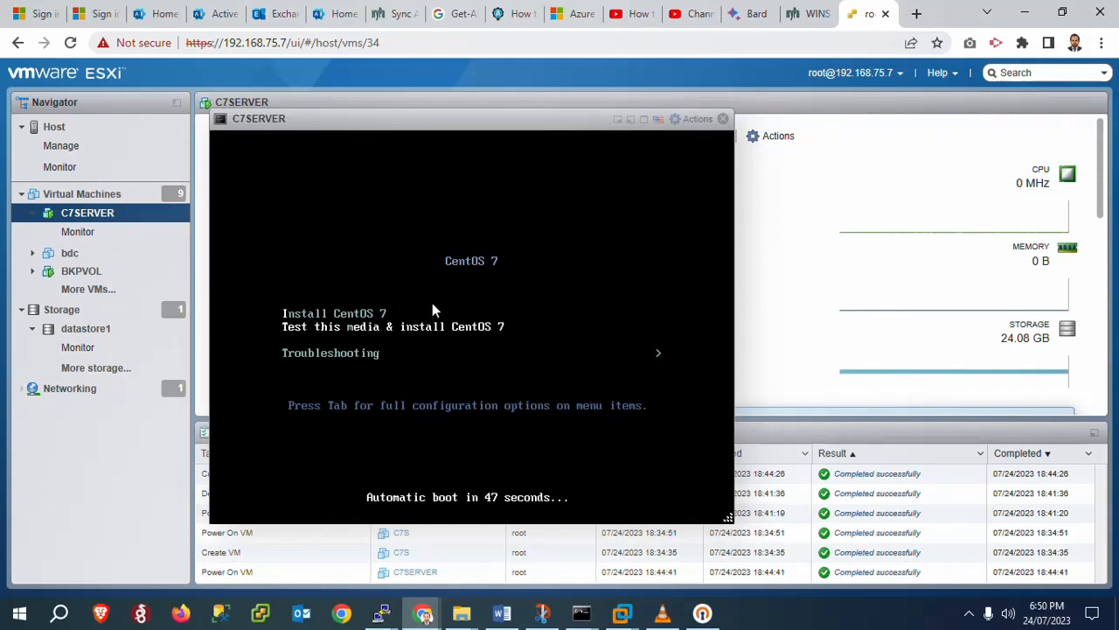
pyautogui.press('Up')
pyautogui.press('Return')
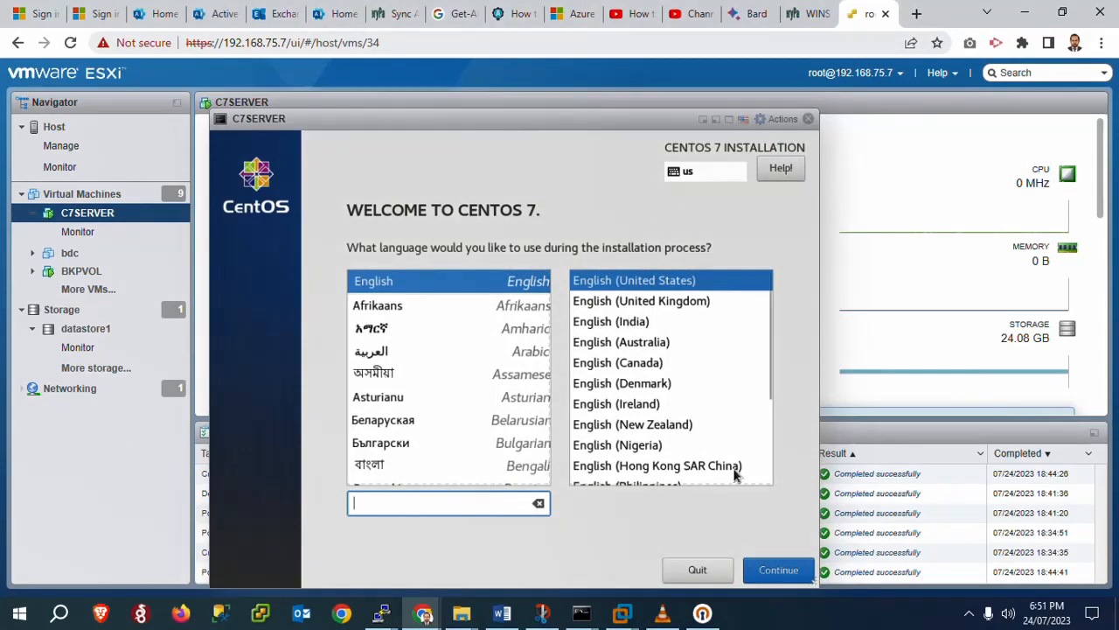
# Keep English (United States) and set the installer's time zone to region Asia, city Dubai
pyautogui.click(770, 572)
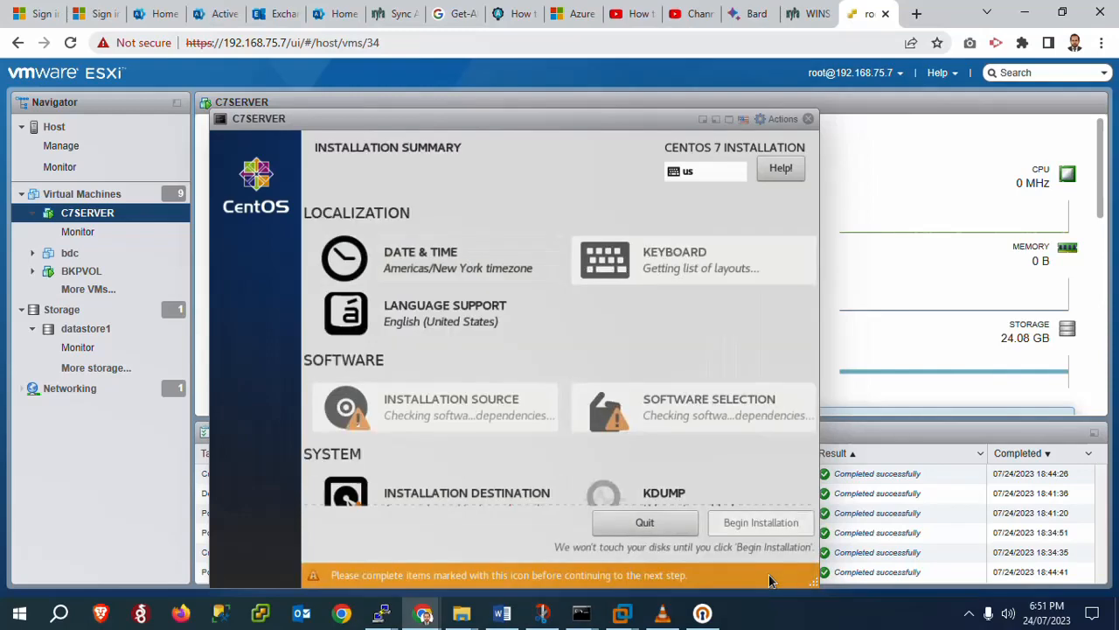
pyautogui.click(485, 279)
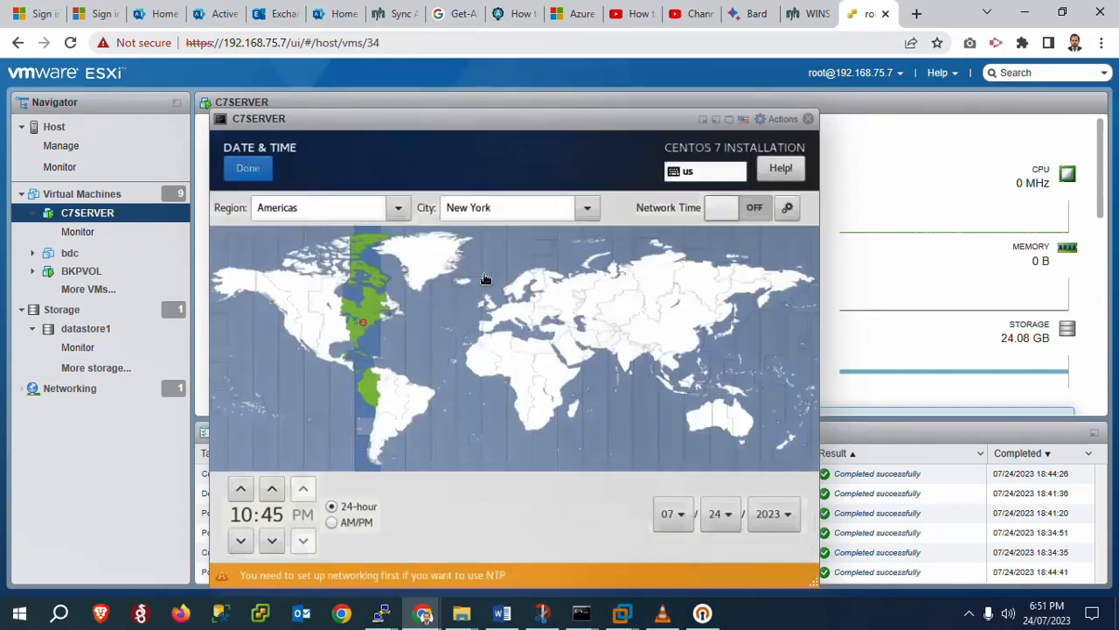
pyautogui.doubleClick(291, 207)
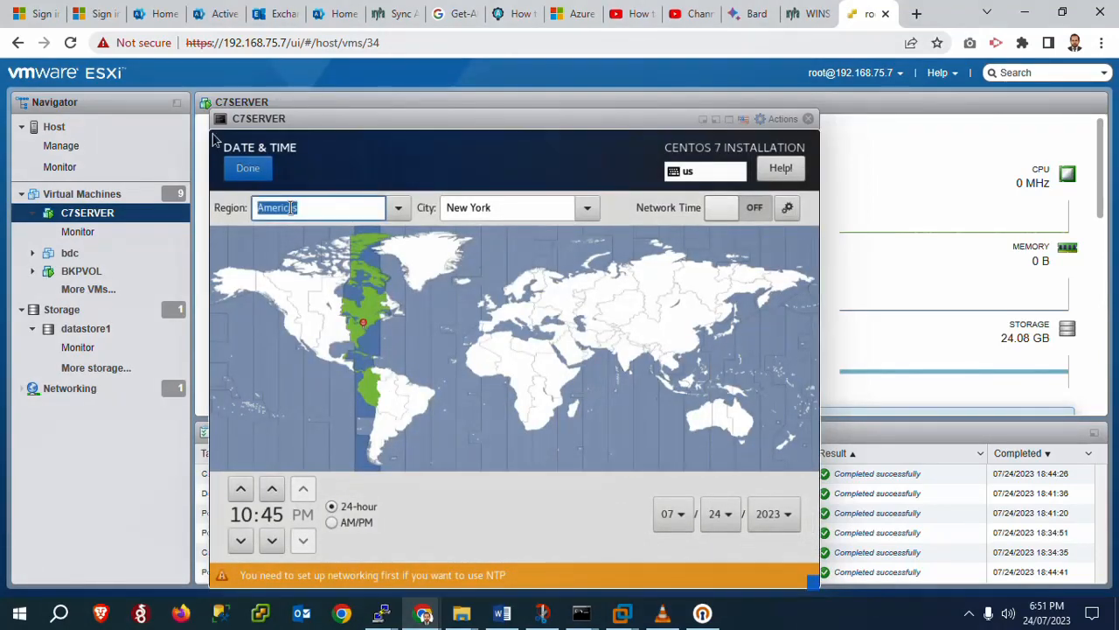
pyautogui.write('a')
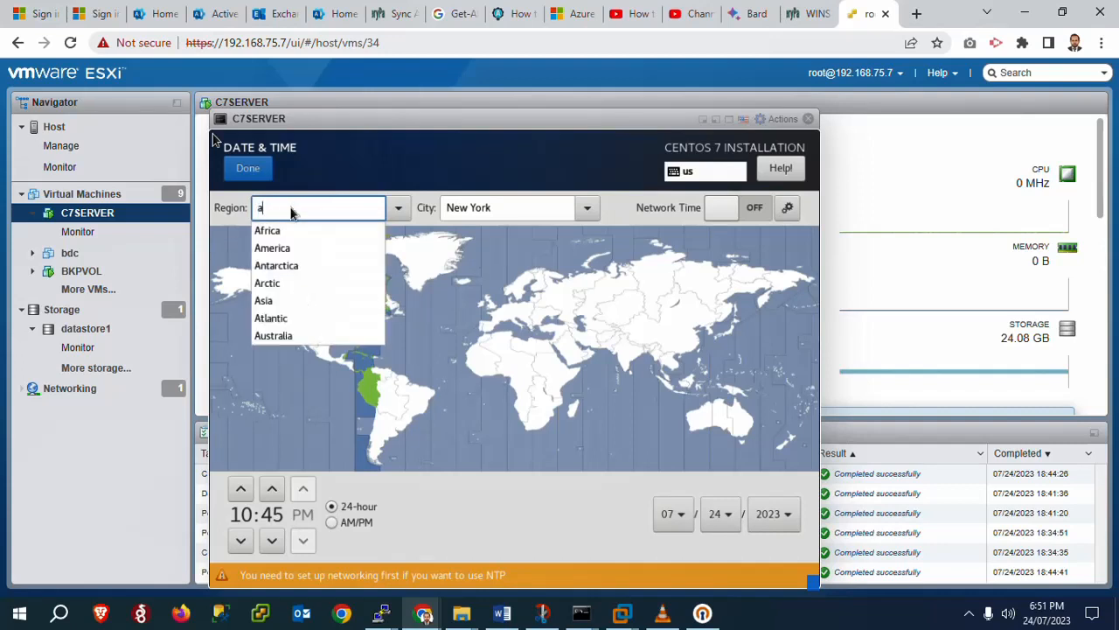
pyautogui.write('si')
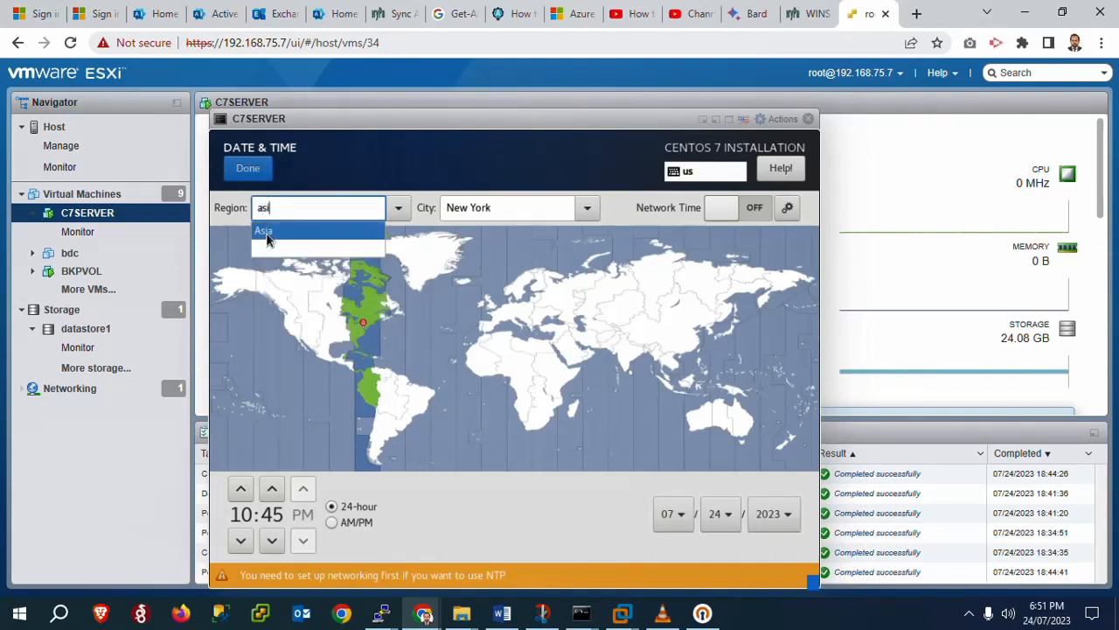
pyautogui.click(267, 232)
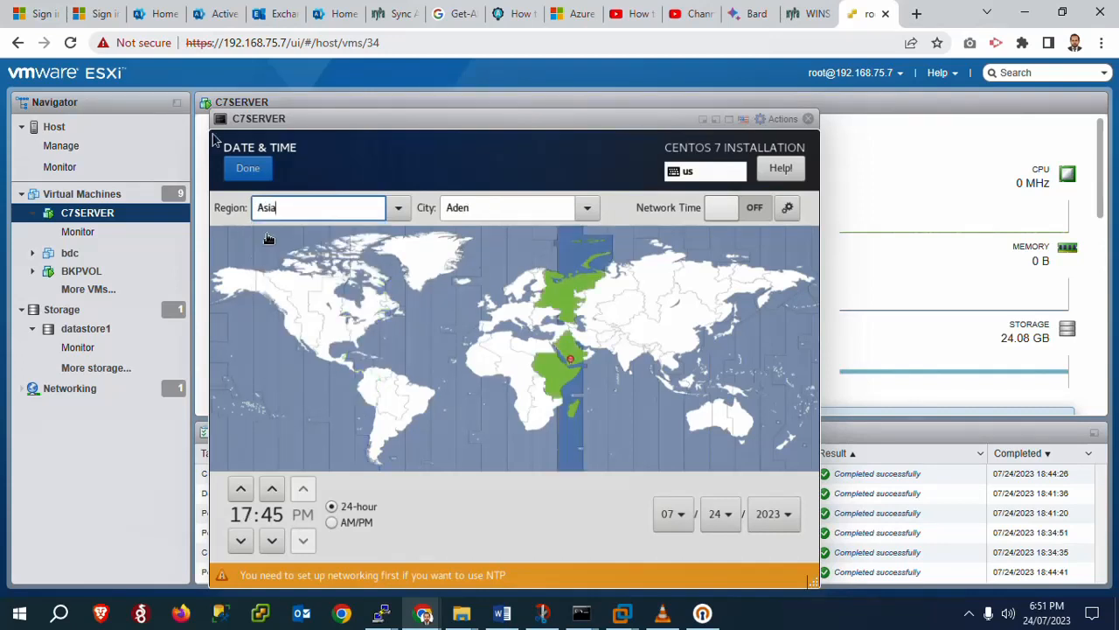
pyautogui.click(464, 210)
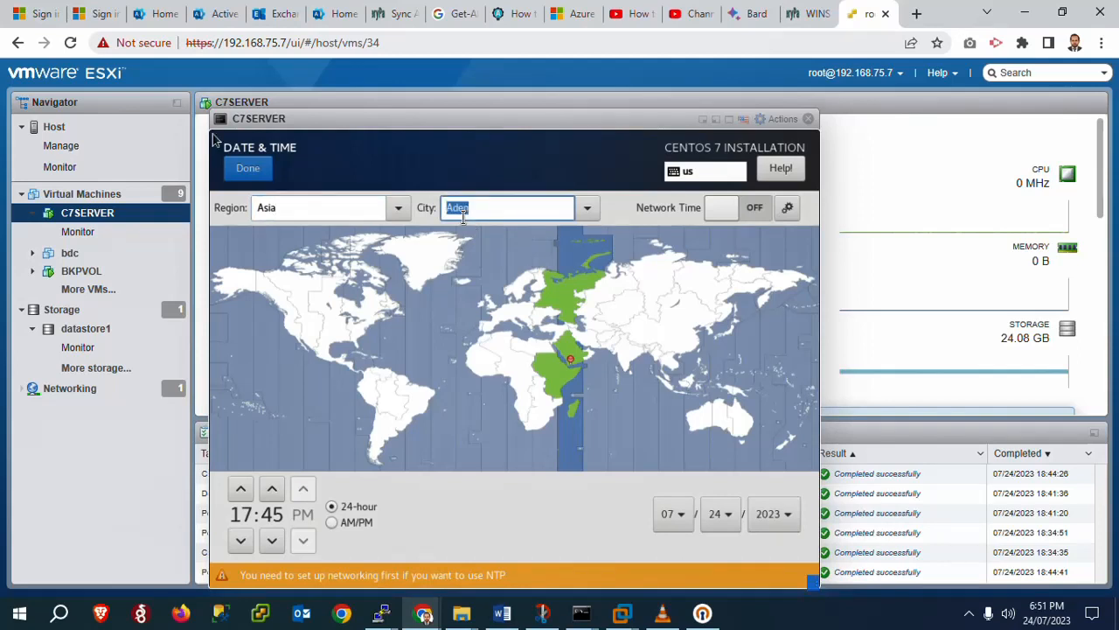
pyautogui.write('Dubai')
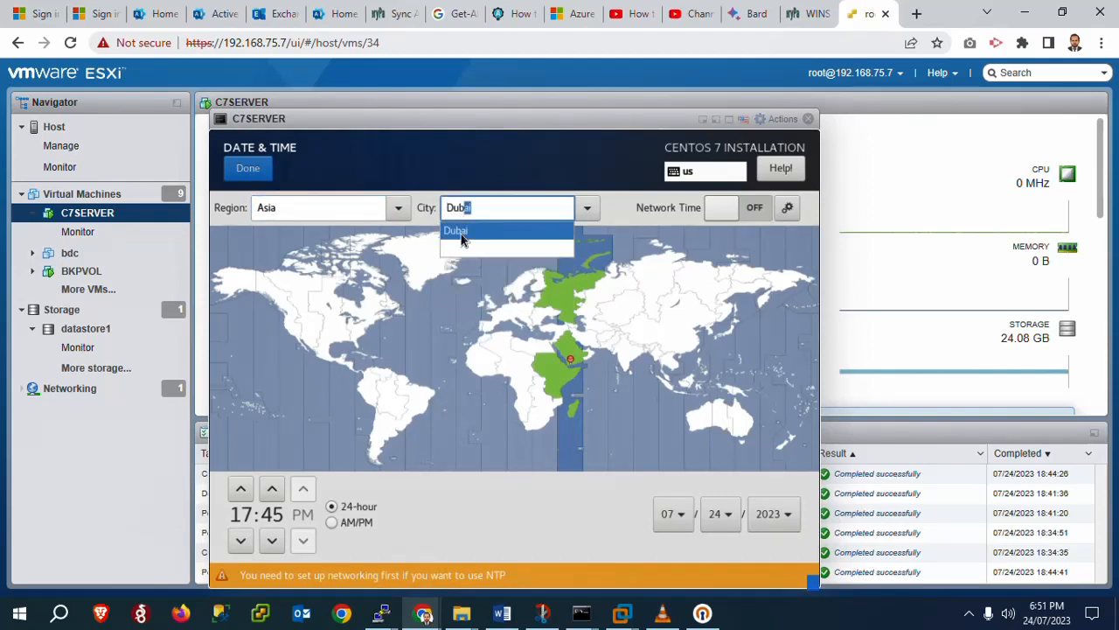
pyautogui.click(462, 233)
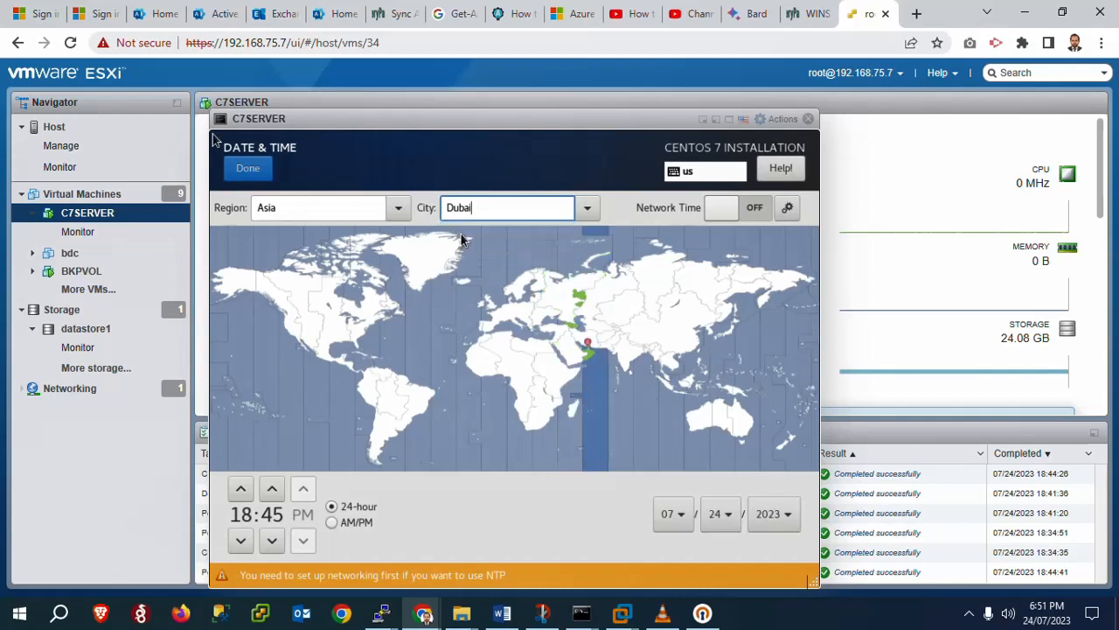
pyautogui.click(250, 172)
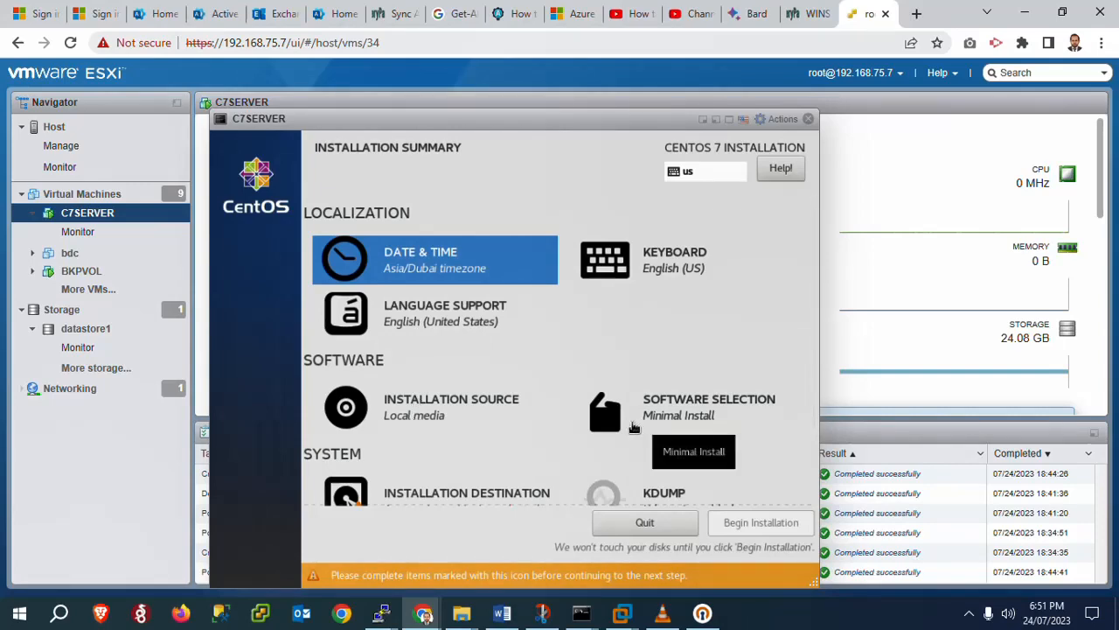
# Choose Basic Web Server as the software base environment
pyautogui.click(633, 427)
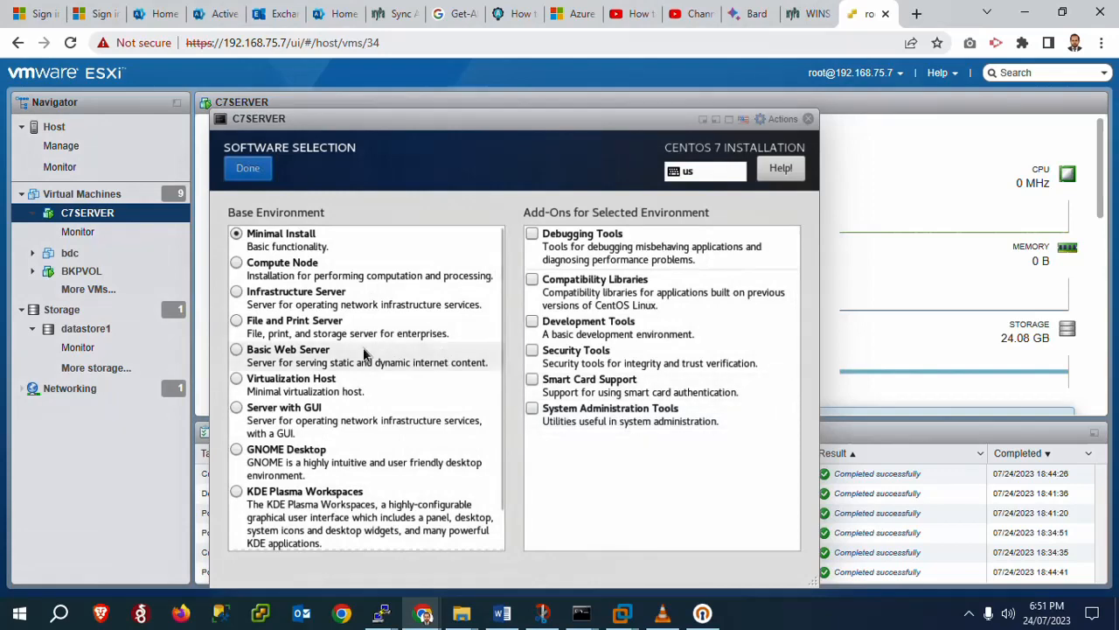
pyautogui.click(233, 350)
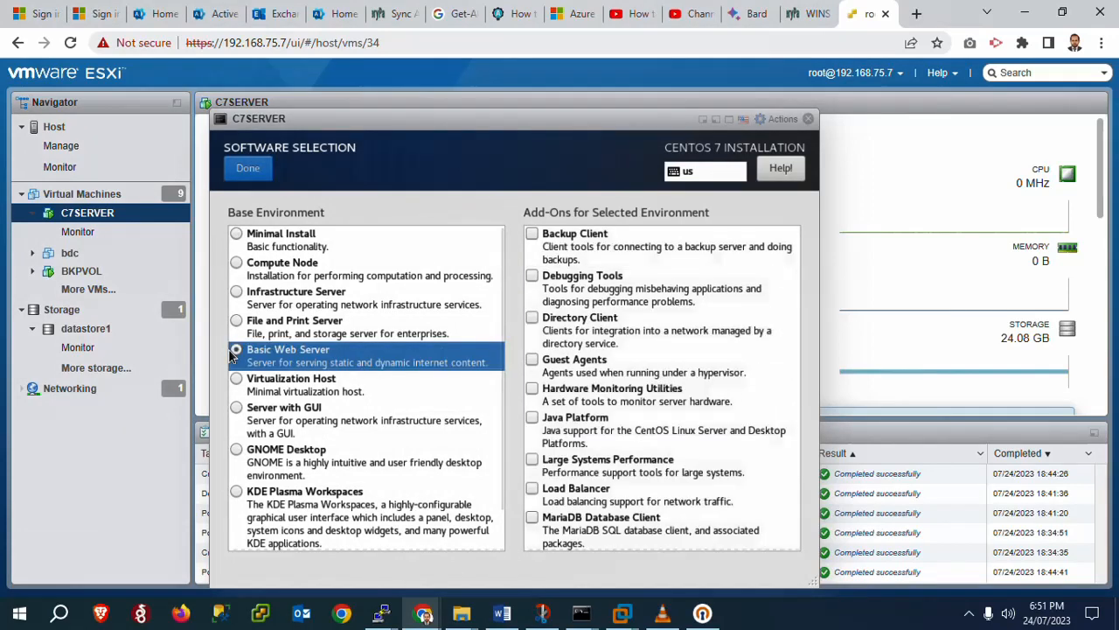
pyautogui.click(249, 171)
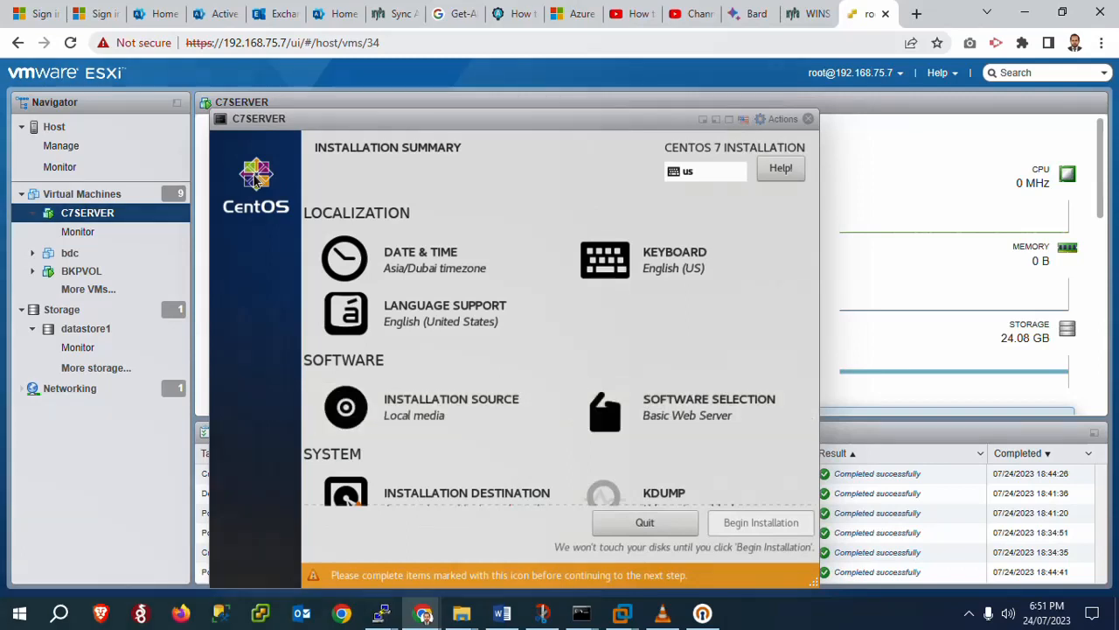
# Accept the 20 GiB VMware Virtual disk as destination with automatic partitioning
pyautogui.click(417, 497)
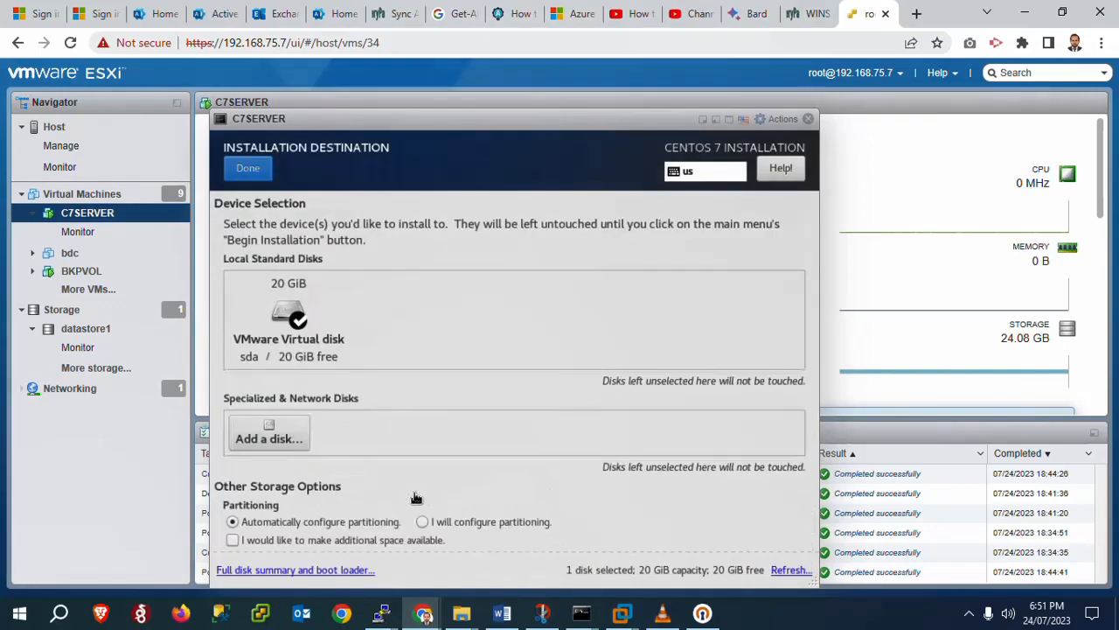
pyautogui.click(248, 170)
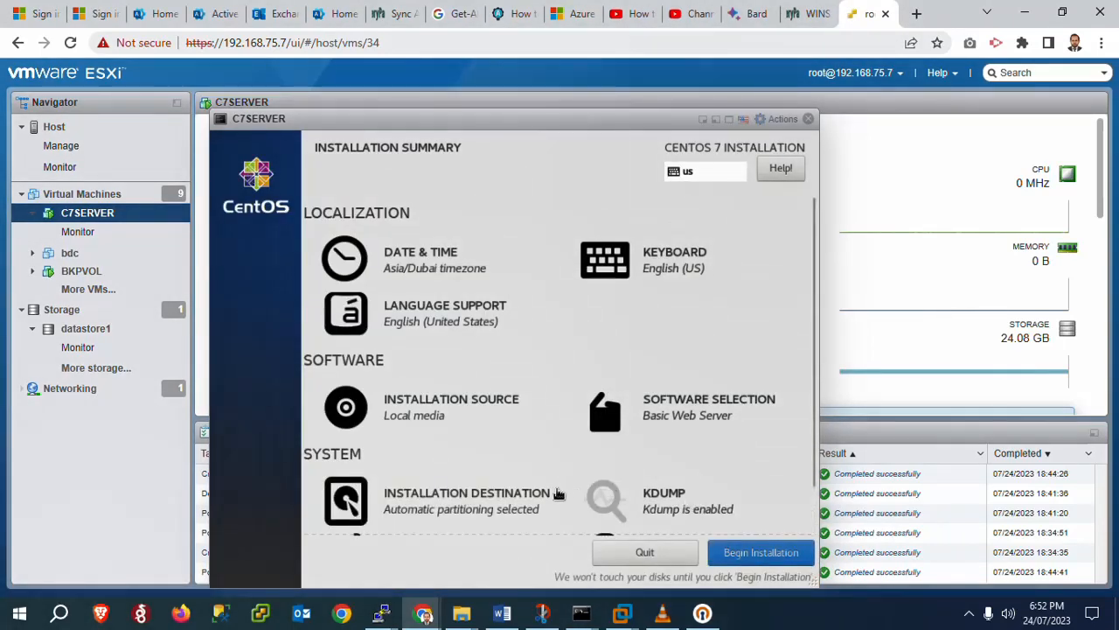
pyautogui.moveTo(814, 277); pyautogui.dragTo(813, 372)
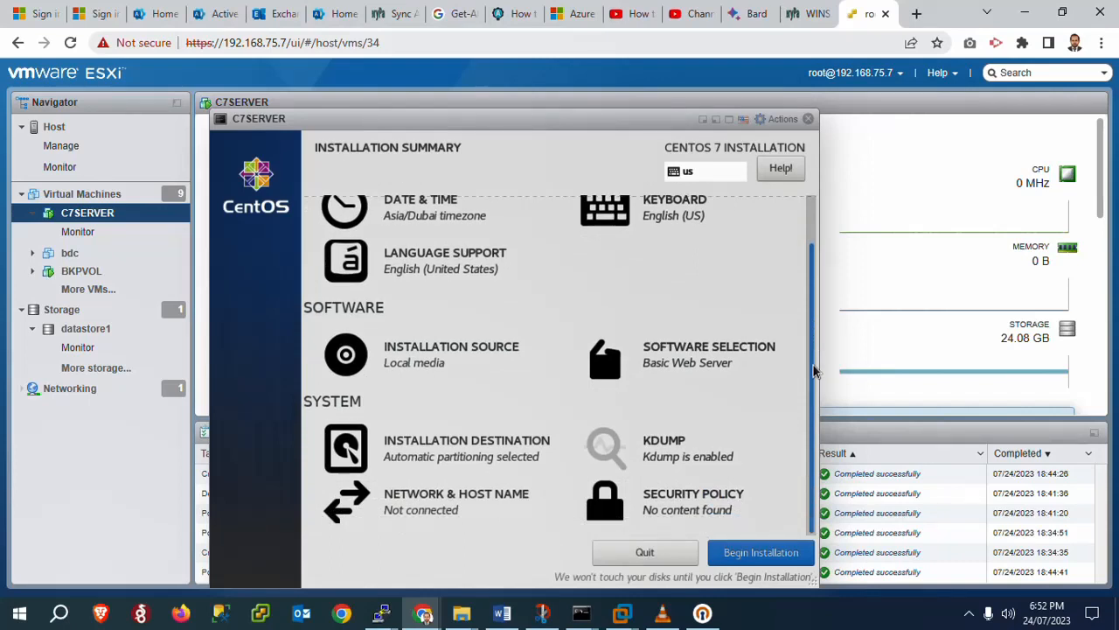
# Apply host name C7SERVER, switch the ens192 Ethernet on, and bring up its connection editor
pyautogui.click(415, 509)
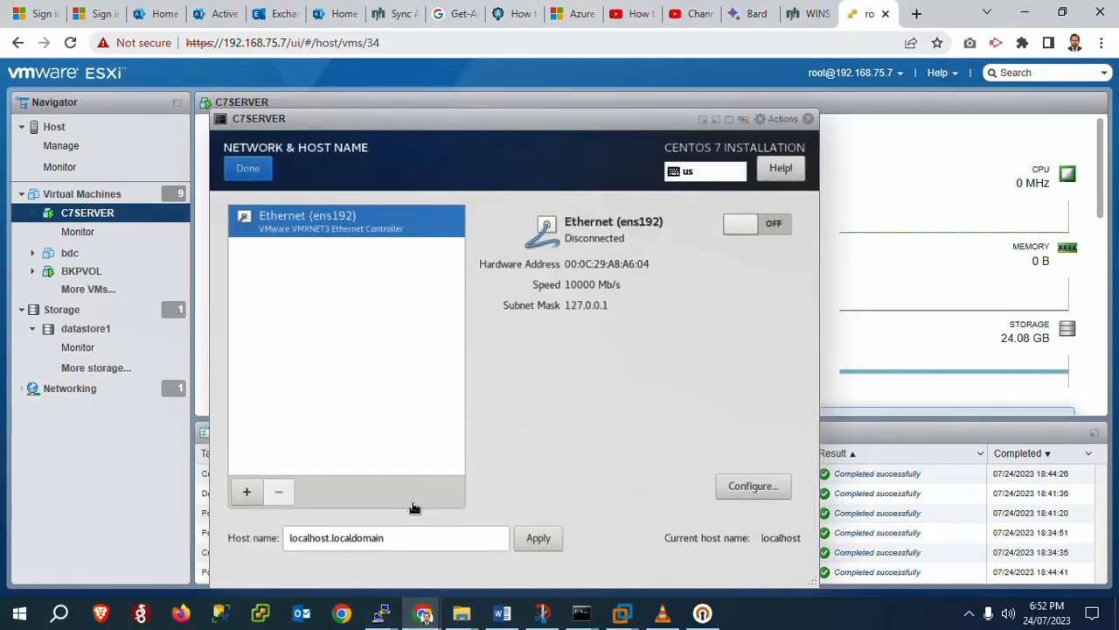
pyautogui.doubleClick(382, 537)
pyautogui.hotkey('ctrl', 'a')
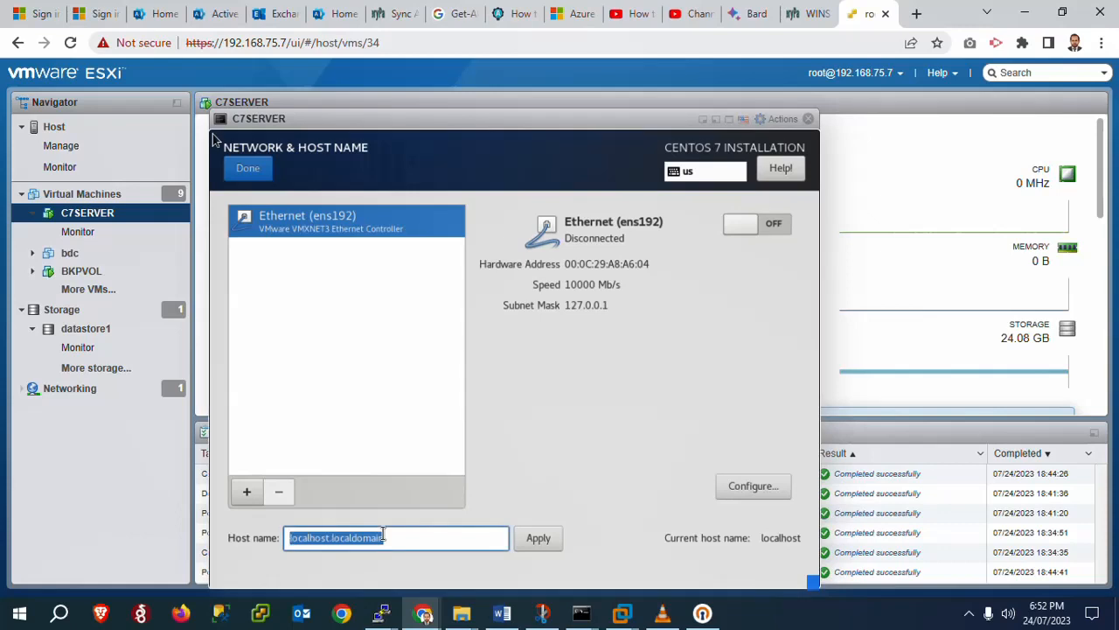
pyautogui.write('C7')
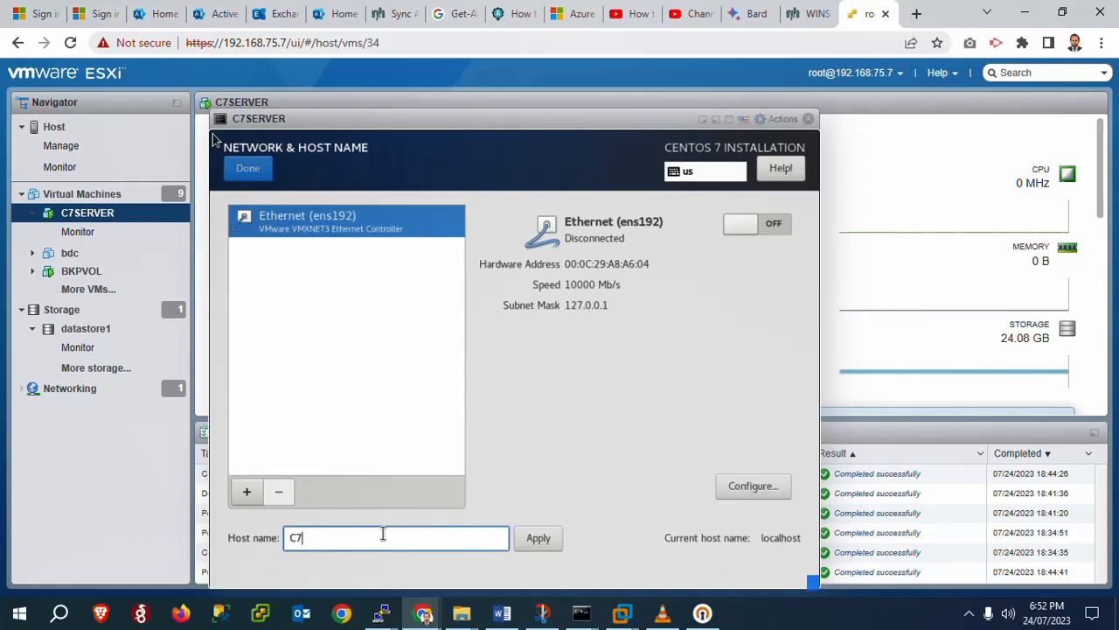
pyautogui.write('SERVER')
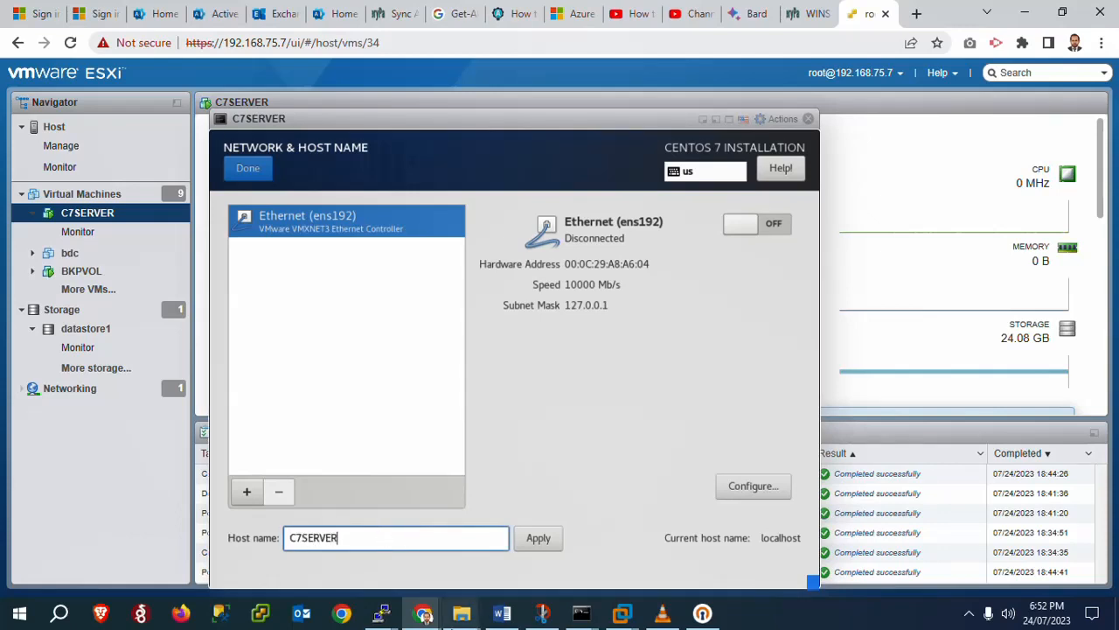
pyautogui.click(540, 537)
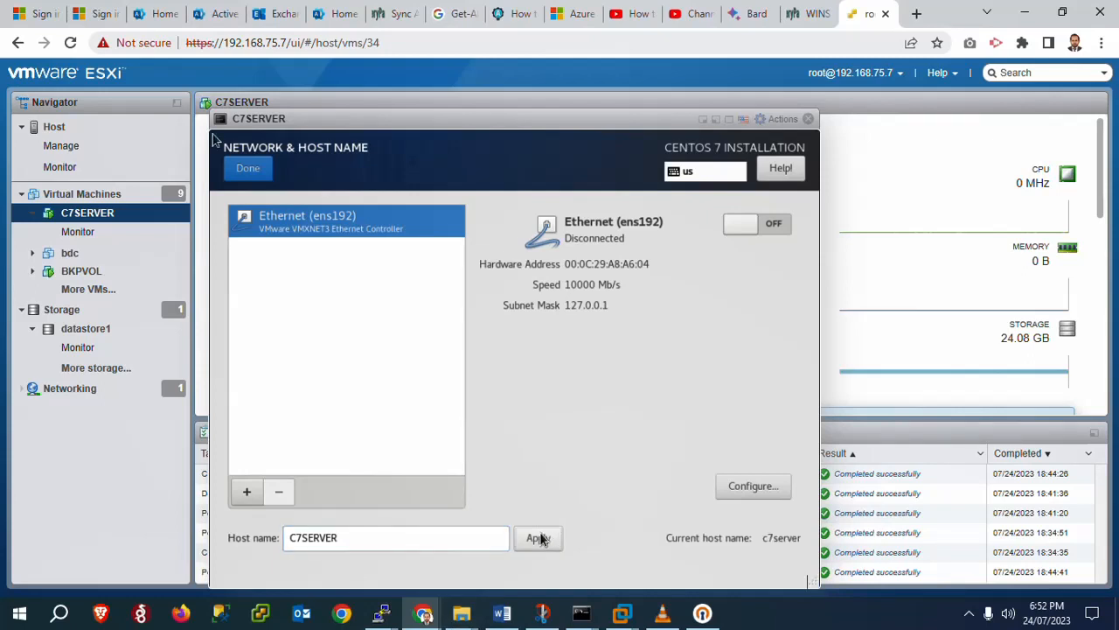
pyautogui.click(735, 226)
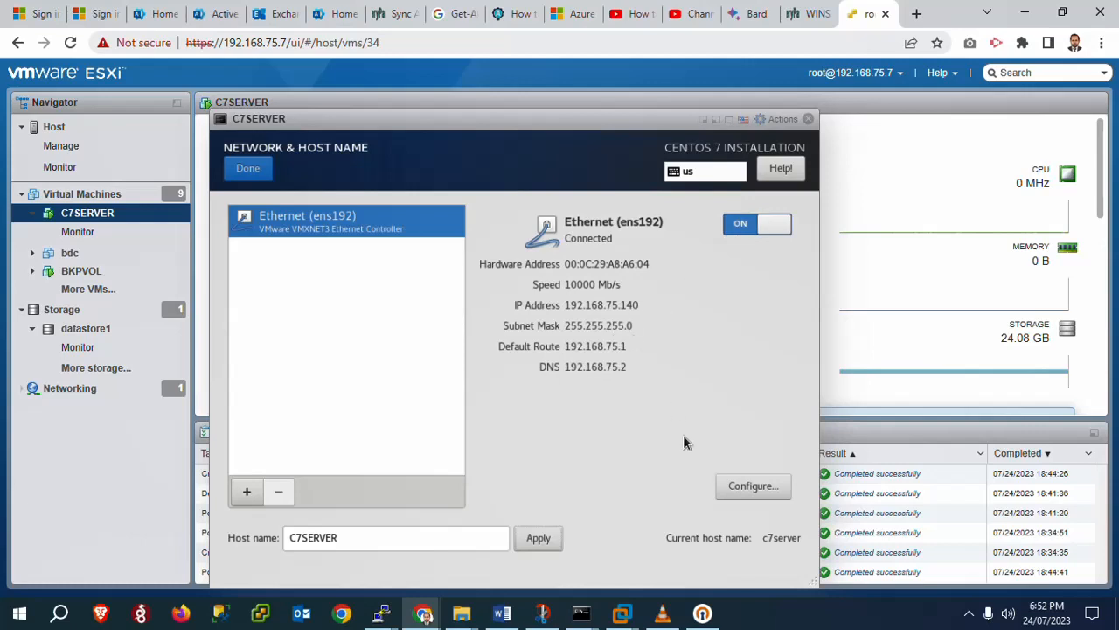
pyautogui.click(753, 486)
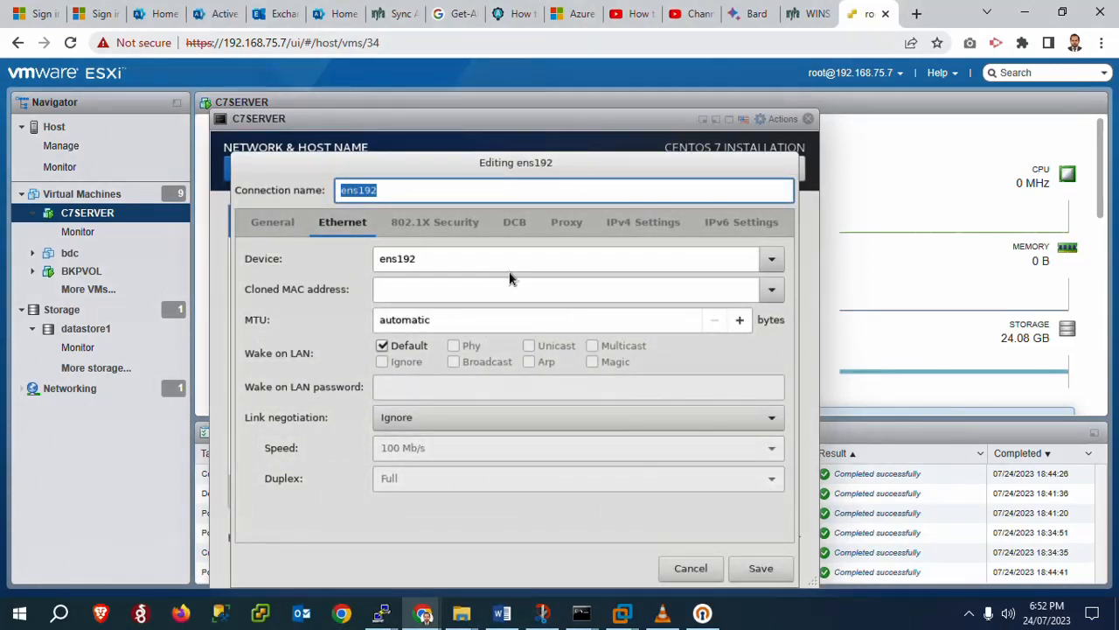
# Switch ens192 IPv4 to Manual with address 192.168.75.49/24 and gateway 192.168.75.1
pyautogui.click(634, 222)
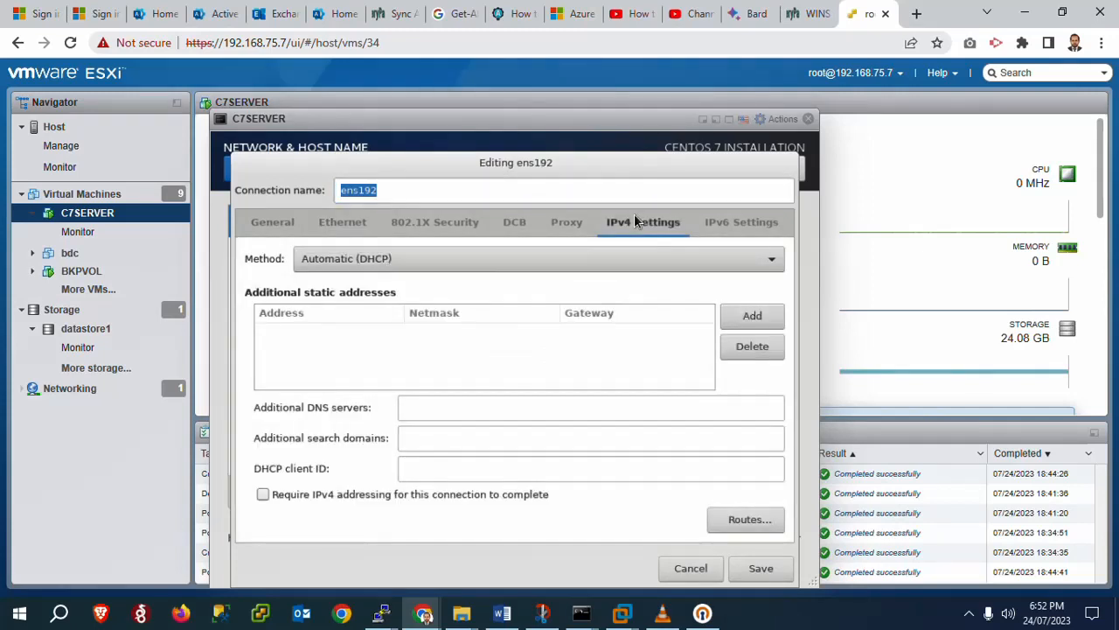
pyautogui.click(535, 258)
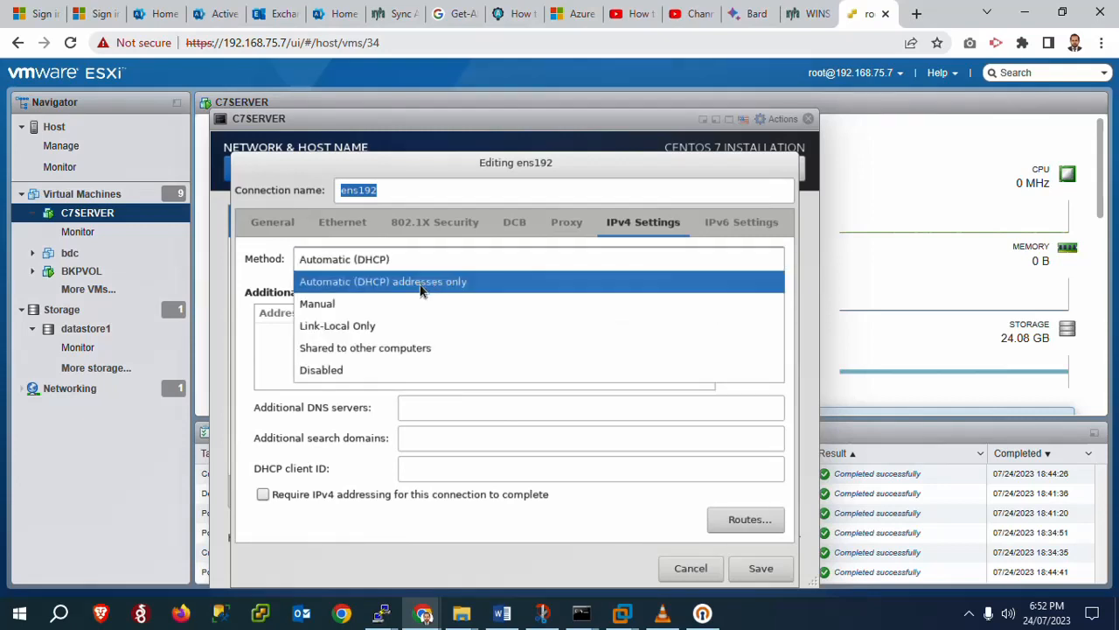
pyautogui.click(358, 304)
pyautogui.click(752, 317)
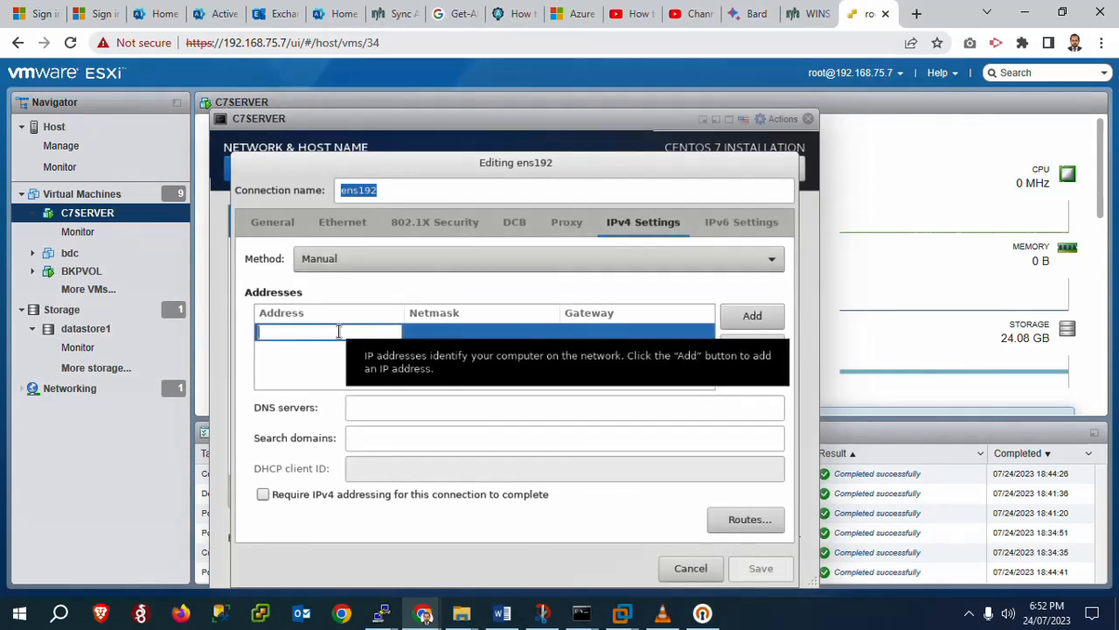
pyautogui.write('192.')
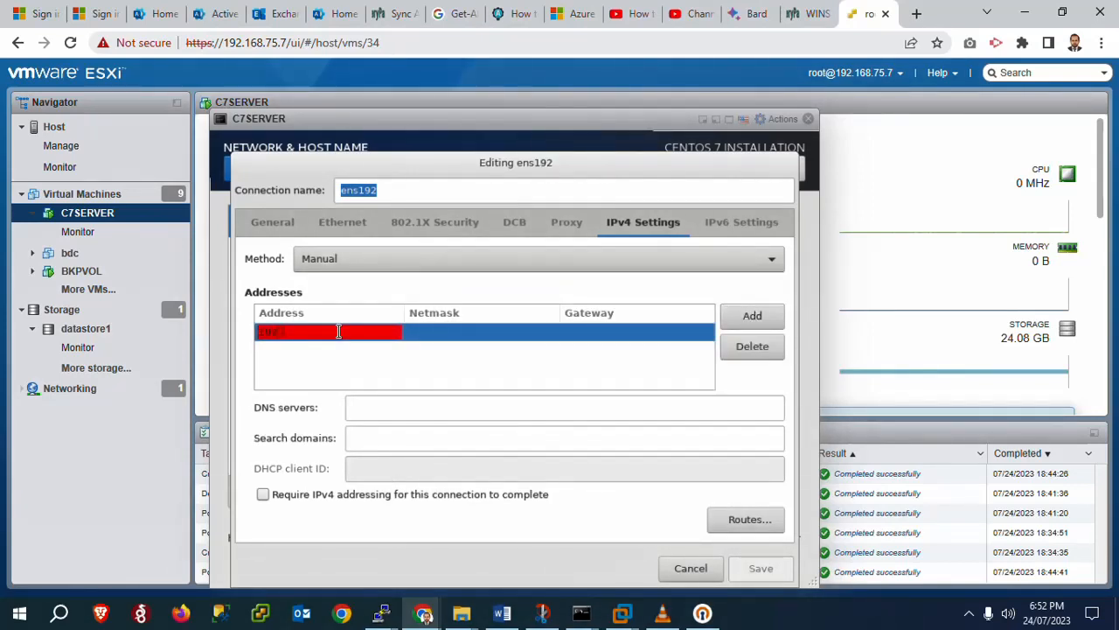
pyautogui.write('168.75.49')
pyautogui.press('Tab')
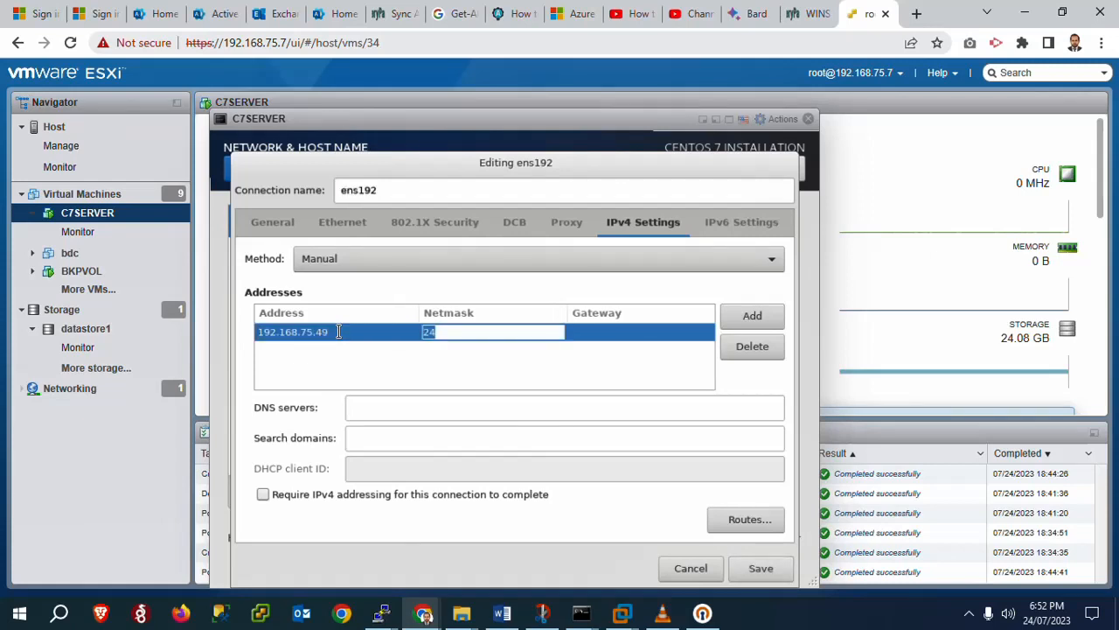
pyautogui.press('Tab')
pyautogui.write('1')
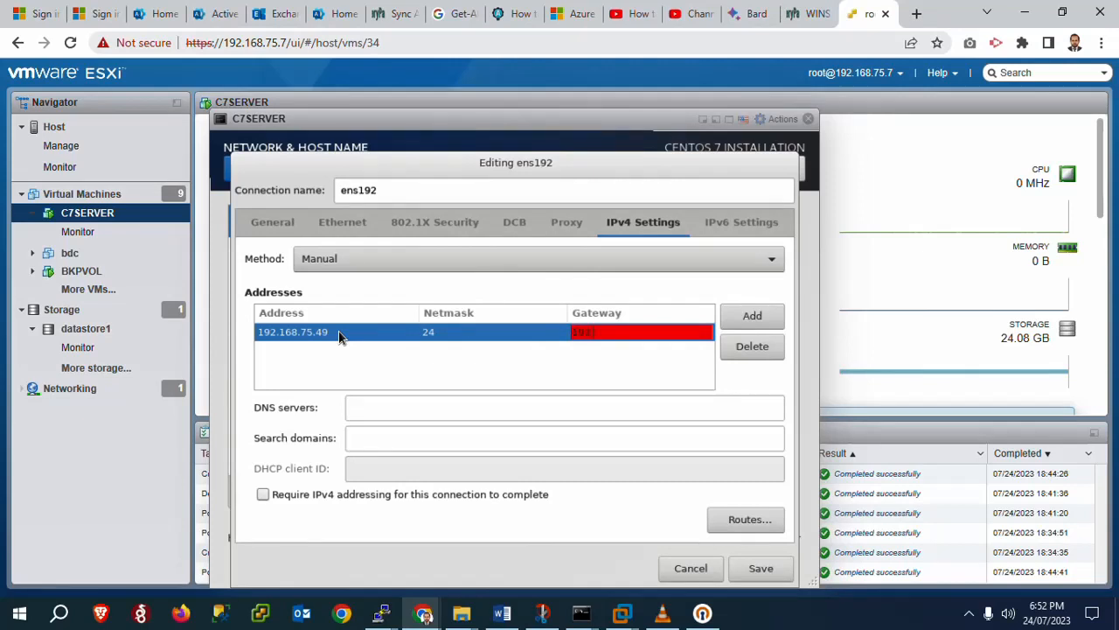
pyautogui.write('92.168.75.1')
pyautogui.press('Tab')
pyautogui.press('Tab')
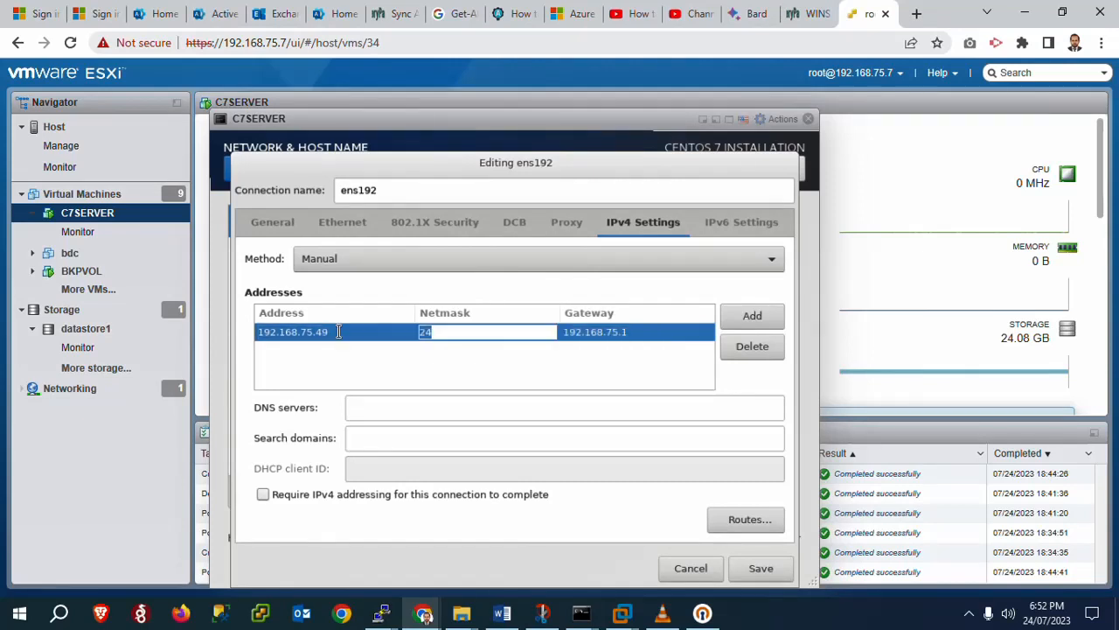
# Add DNS server 192.168.75.2 and search domain vakson.local, then save the connection
pyautogui.click(373, 407)
pyautogui.write('19')
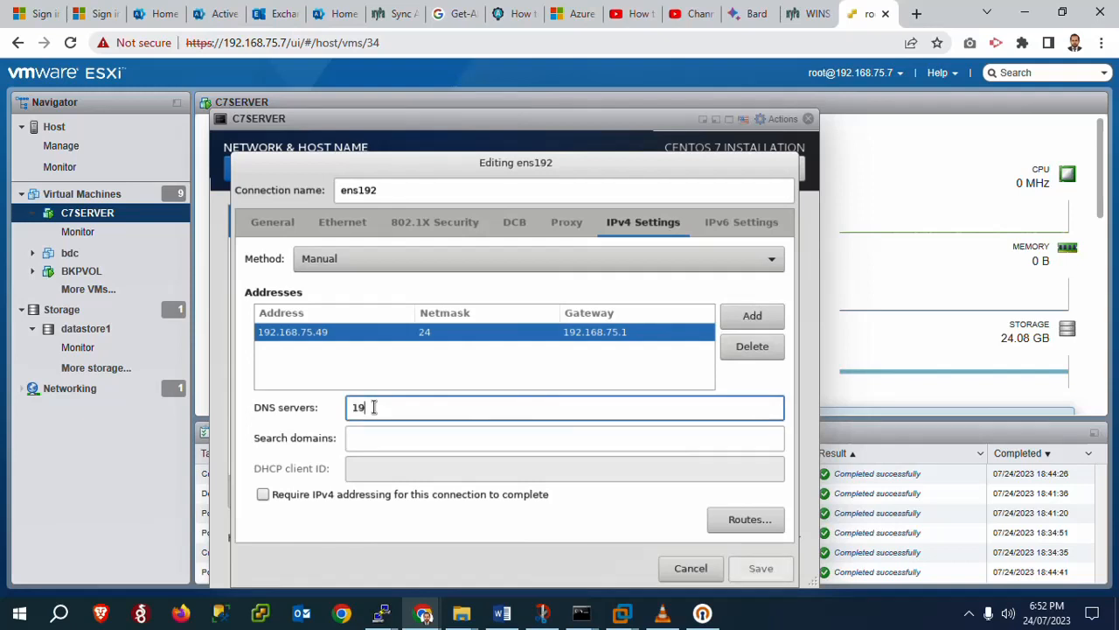
pyautogui.write('2.168.75.2')
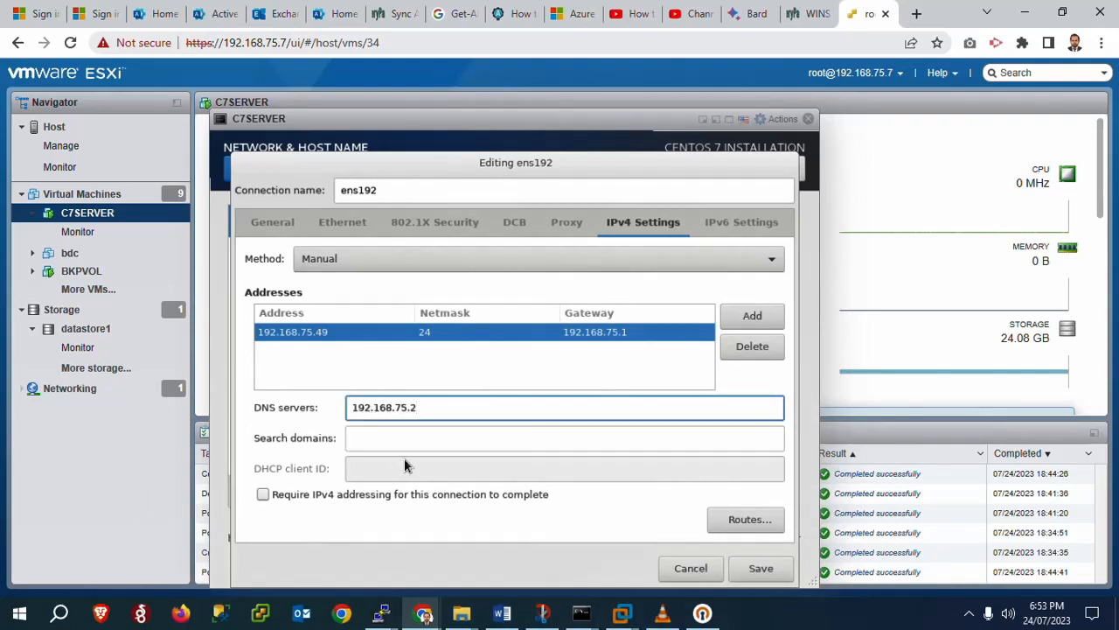
pyautogui.click(431, 443)
pyautogui.write('v')
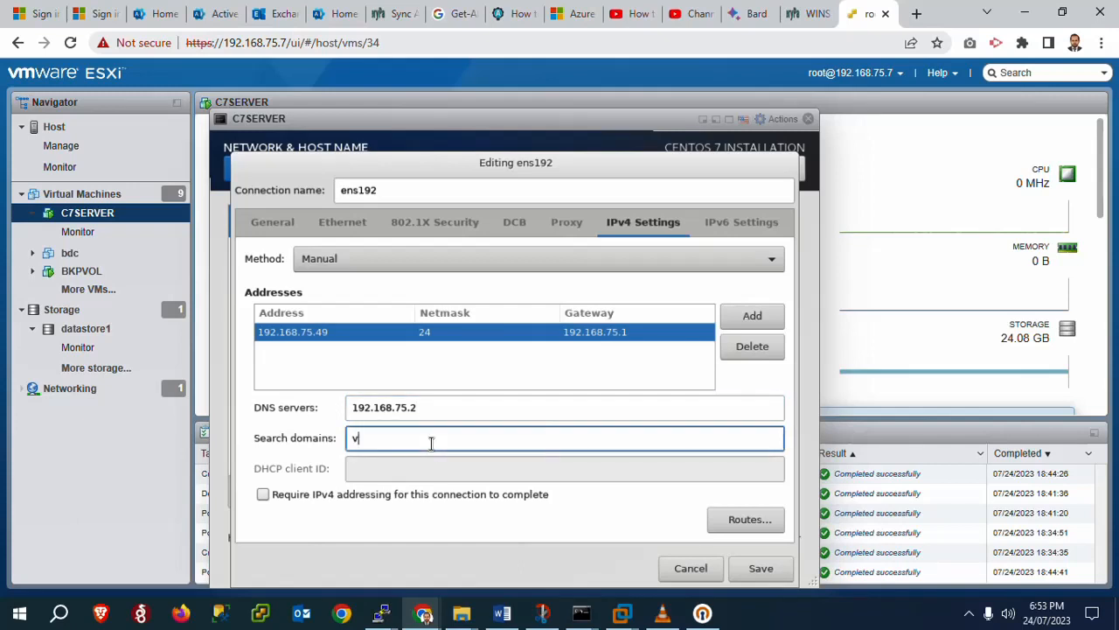
pyautogui.write('akson.local')
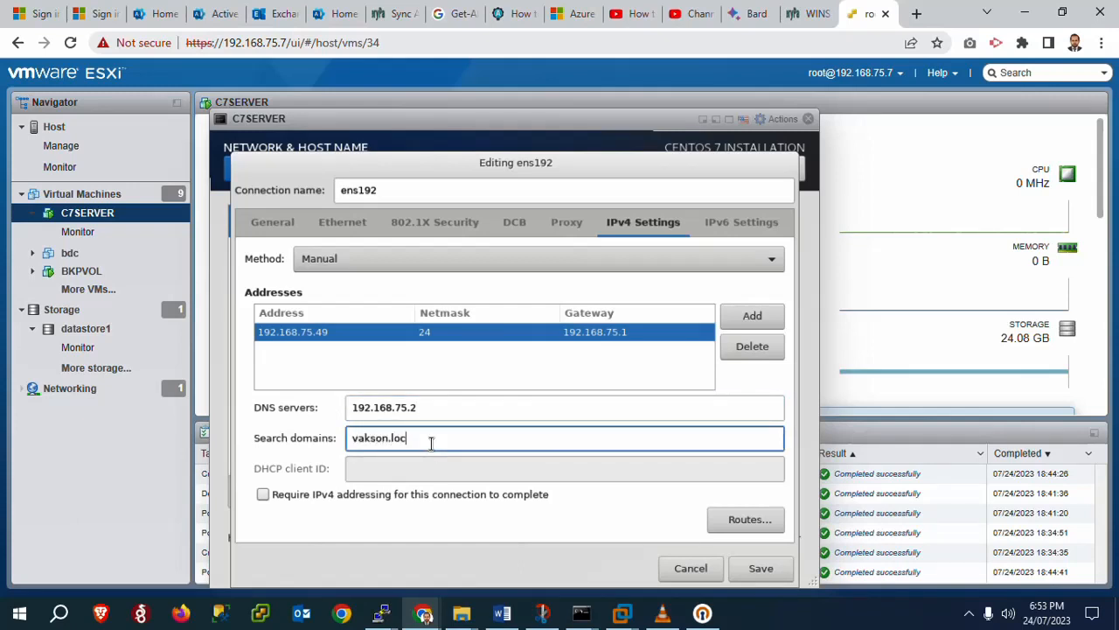
pyautogui.click(774, 573)
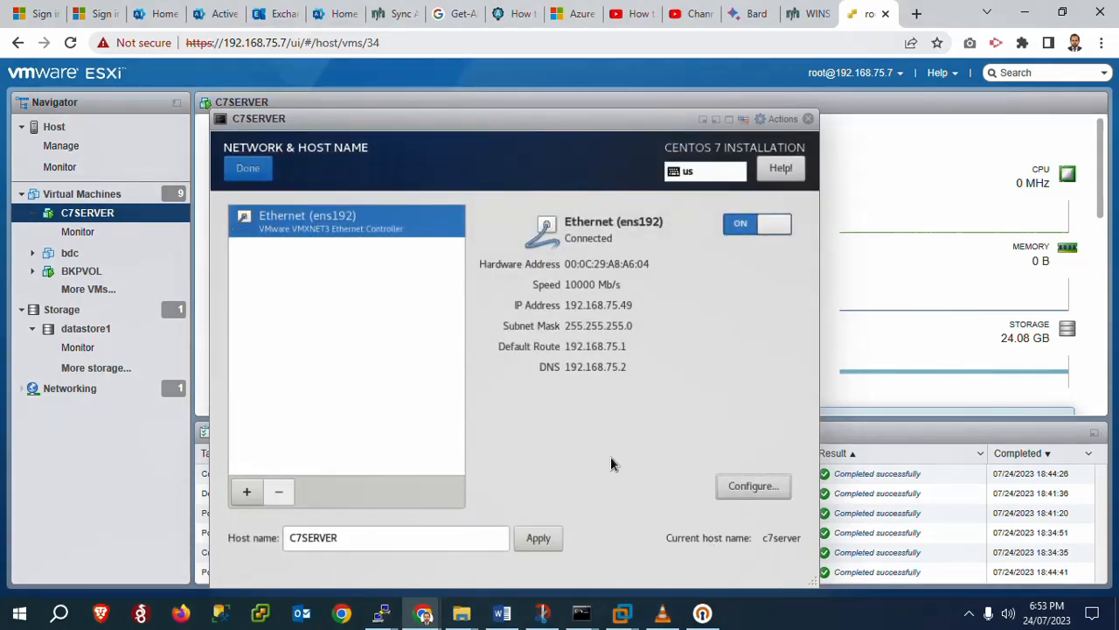
# Apply the C7SERVER host name, return to the summary and begin the CentOS 7 installation
pyautogui.click(536, 538)
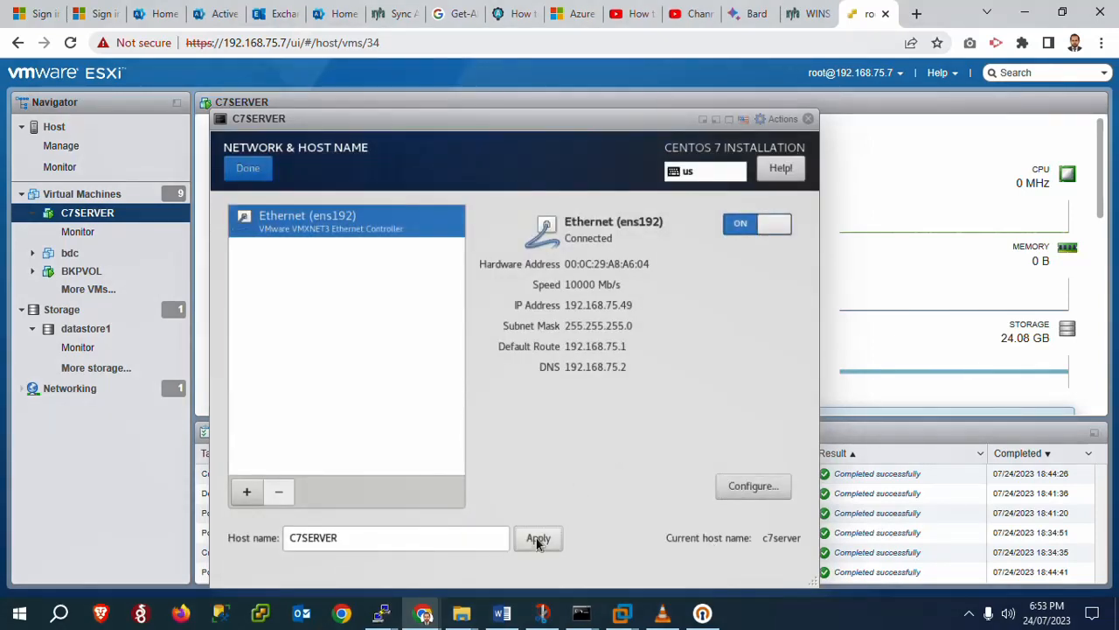
pyautogui.click(250, 176)
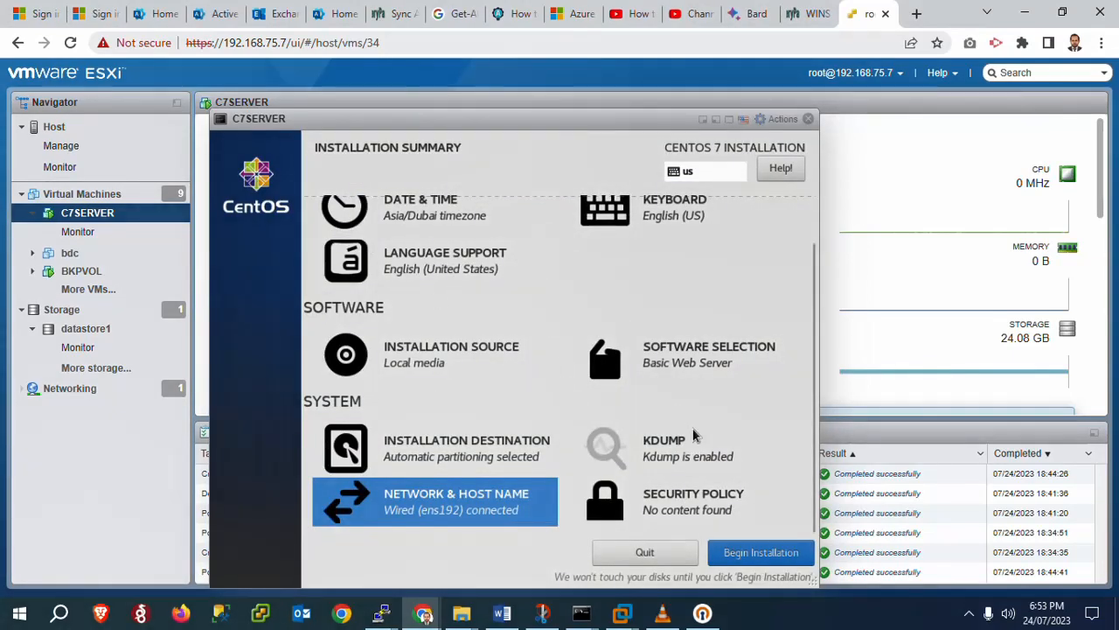
pyautogui.click(759, 554)
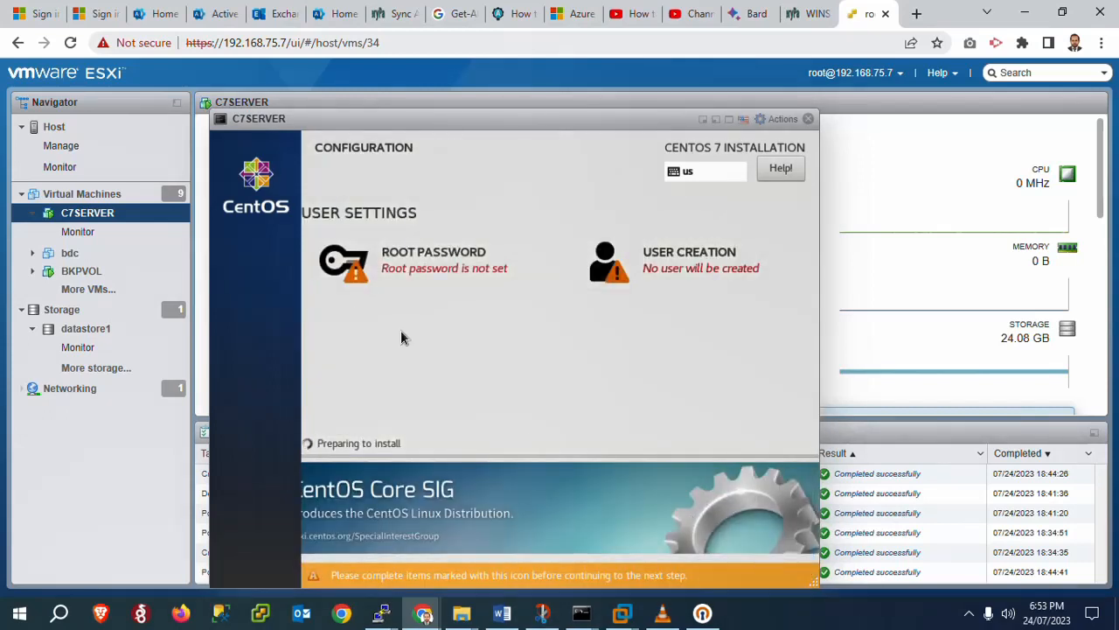
# Set and confirm a root password, retyping a stronger one after the first is rejected
pyautogui.click(430, 267)
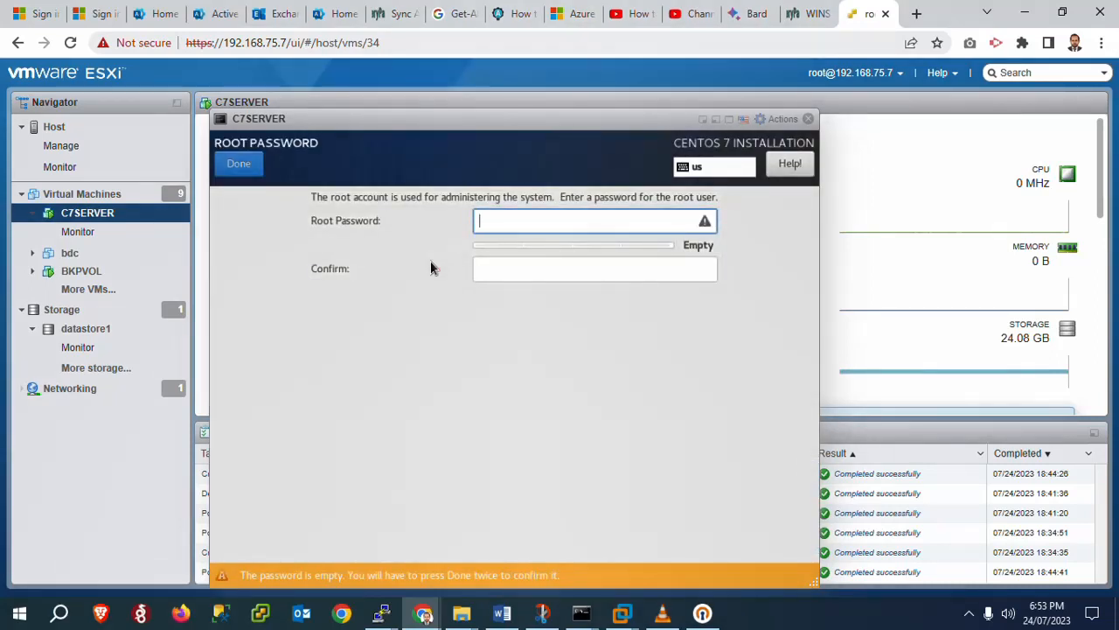
pyautogui.write('p')
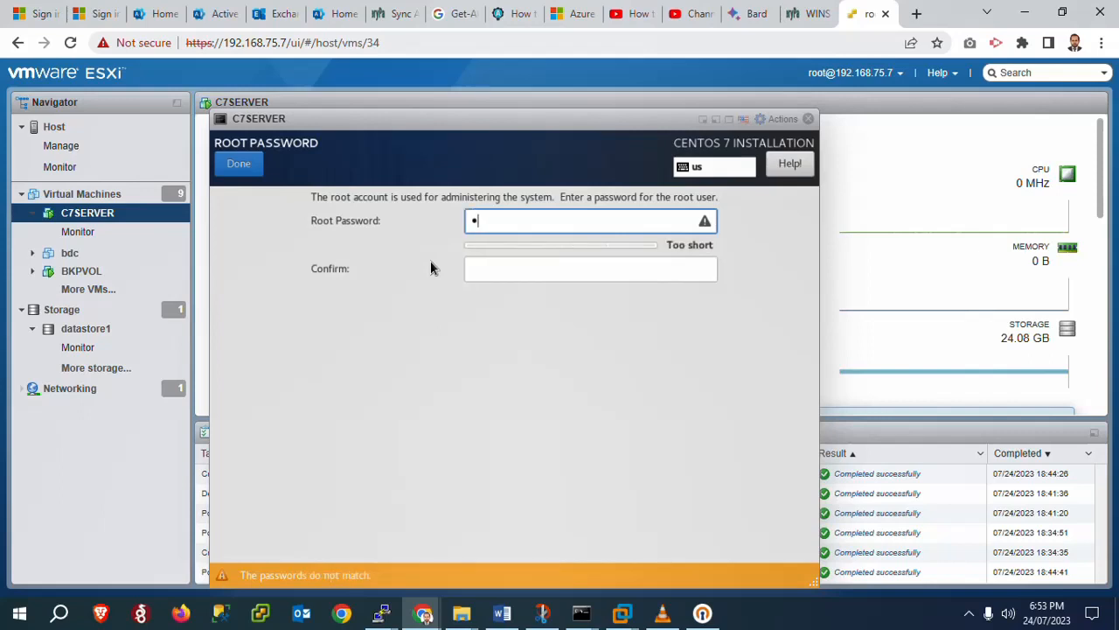
pyautogui.write('assword1')
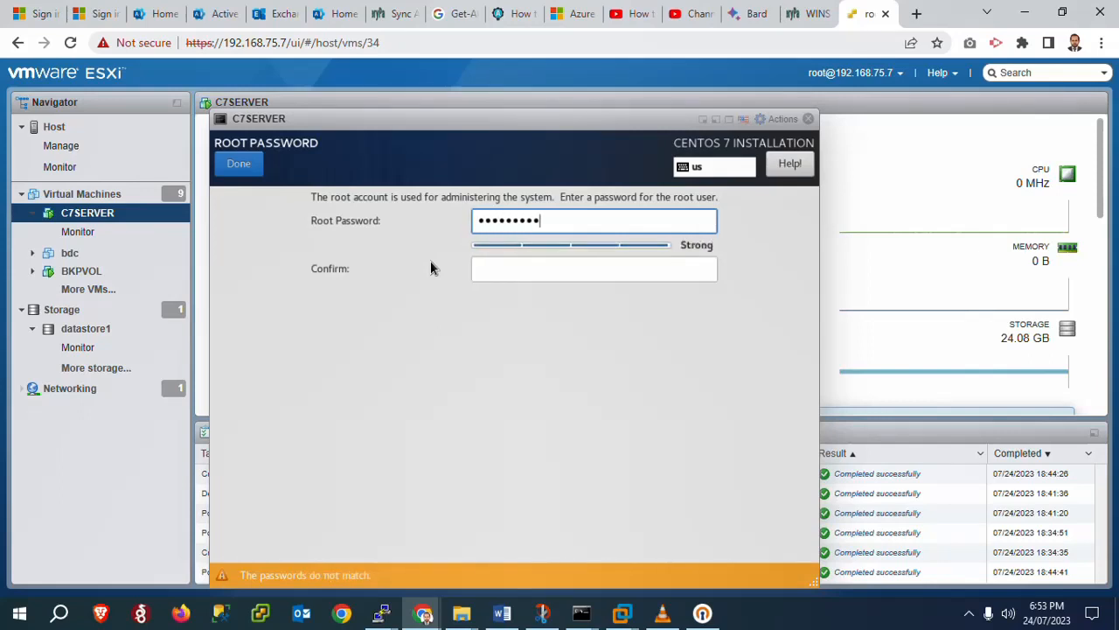
pyautogui.press('Tab')
pyautogui.write('passwo')
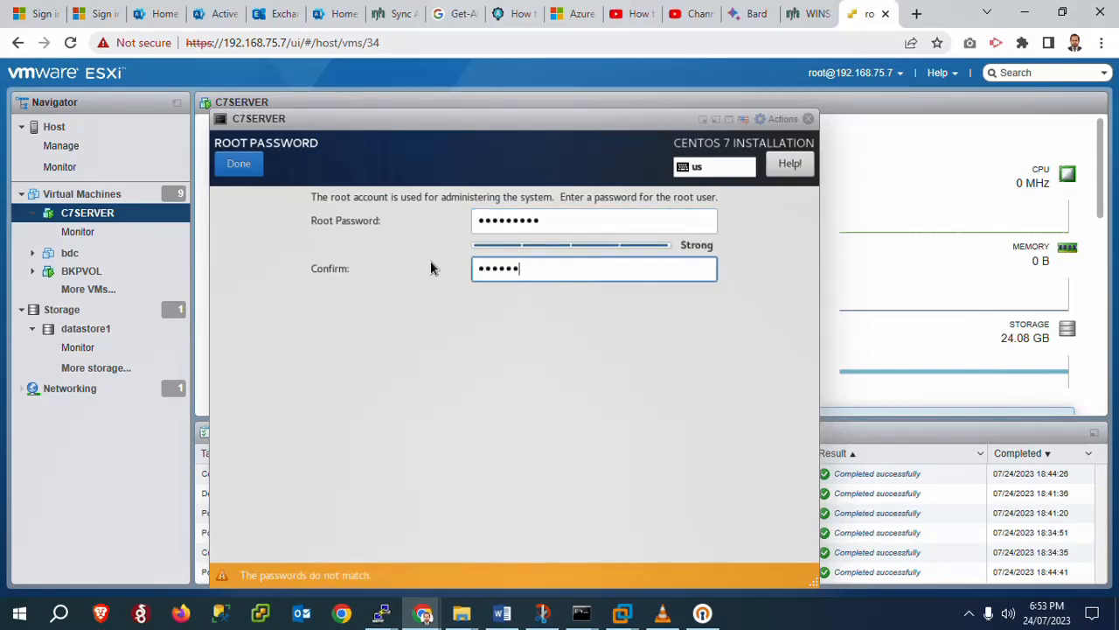
pyautogui.write('rd1')
pyautogui.click(224, 158)
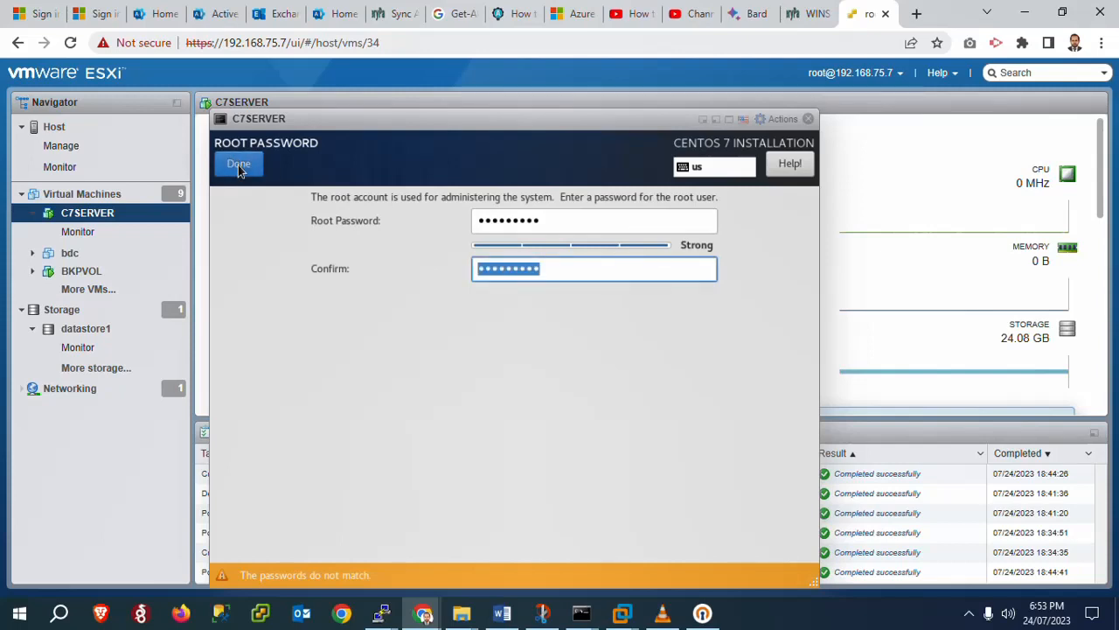
pyautogui.click(515, 220)
pyautogui.write('•••••••')
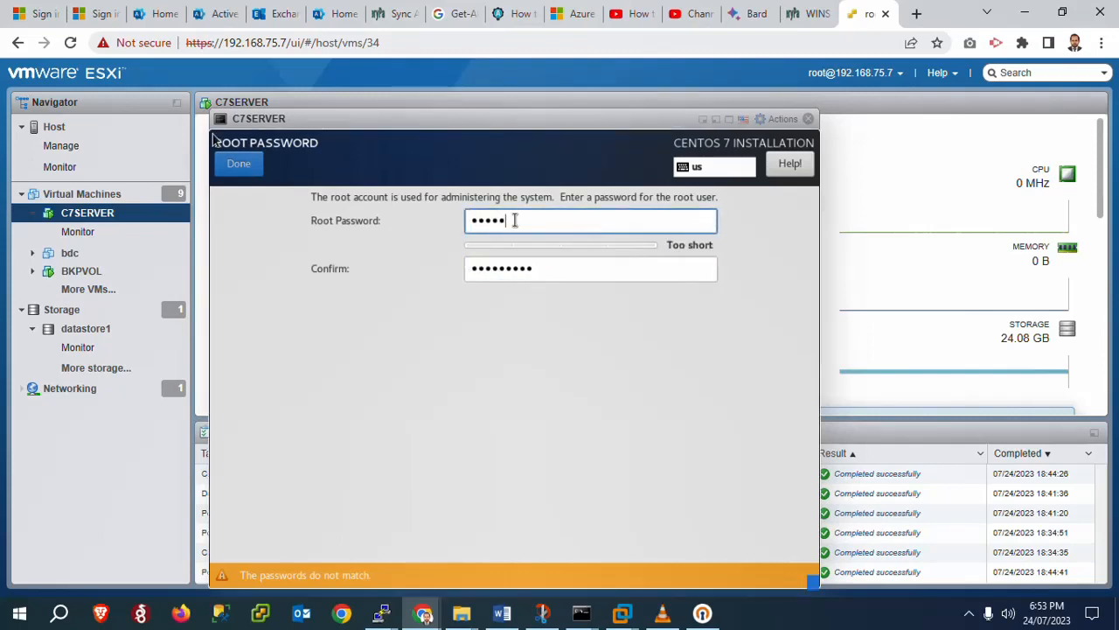
pyautogui.write('•••')
pyautogui.press('Tab')
pyautogui.write('•••')
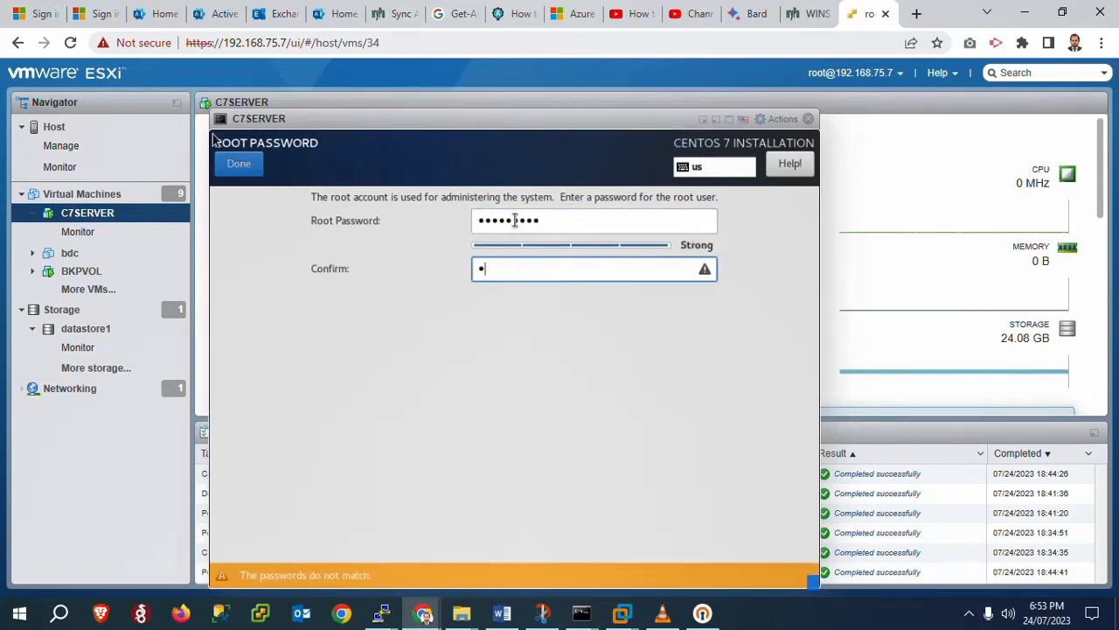
pyautogui.write('••••••')
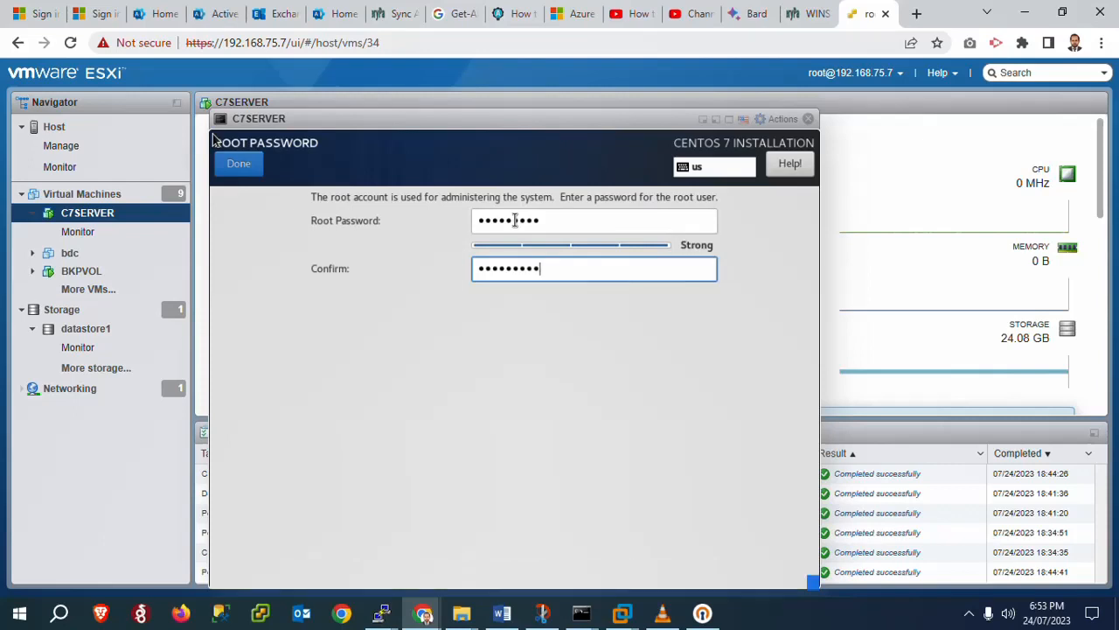
pyautogui.click(240, 168)
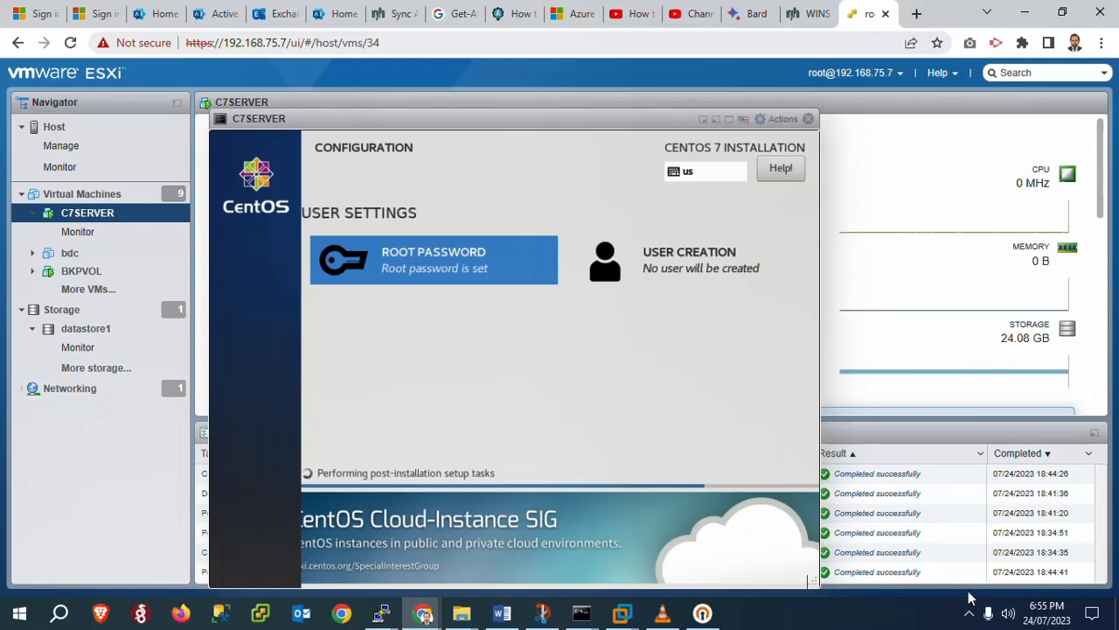
# Wait for the CentOS installer to finish post-installation tasks and report Complete
pyautogui.click(968, 617)
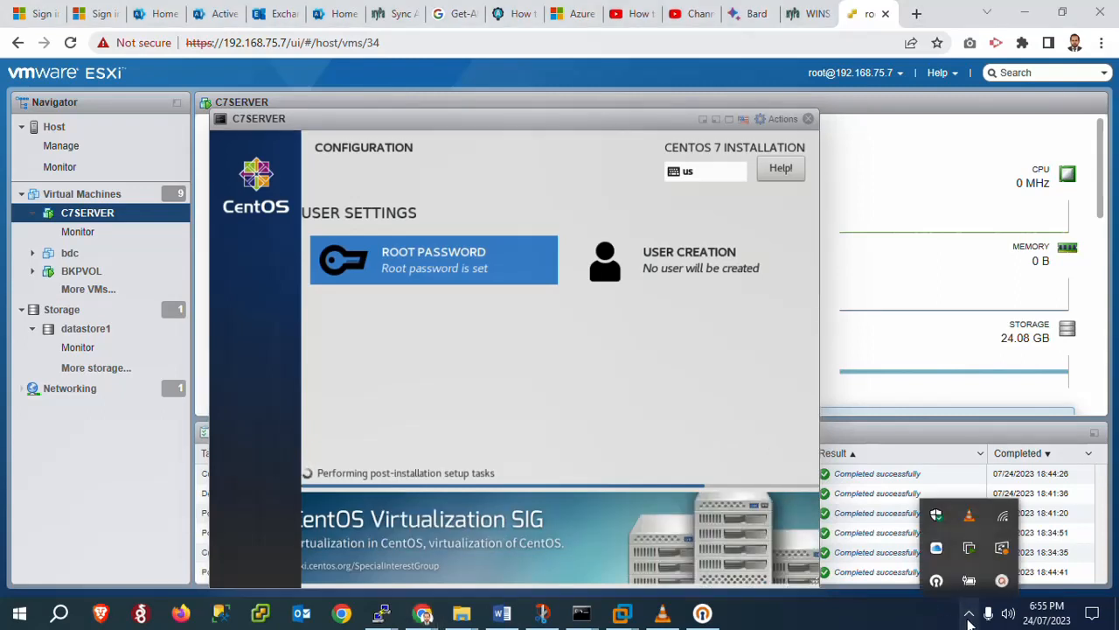
pyautogui.click(1002, 581)
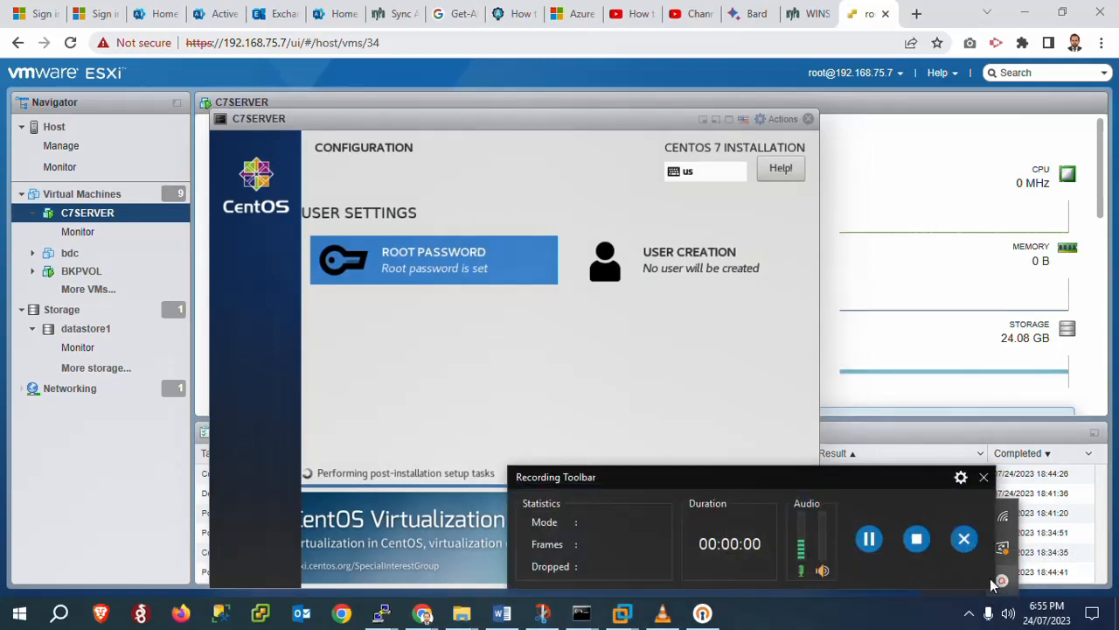
pyautogui.click(868, 539)
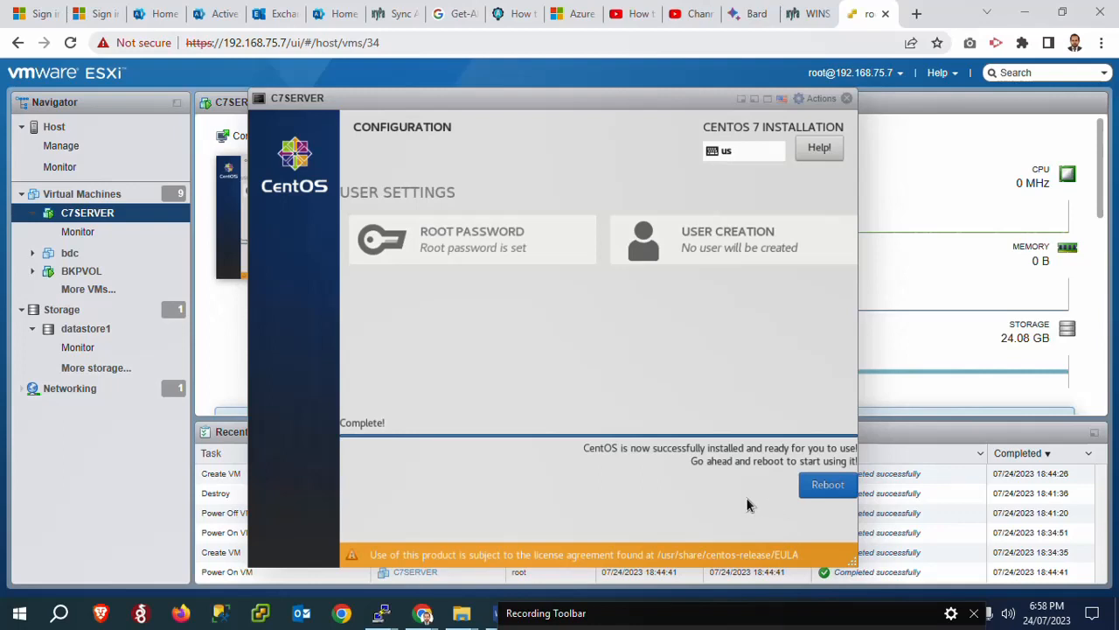
# Reboot C7SERVER from the installer and wait for the CentOS Linux 7 login prompt
pyautogui.click(828, 491)
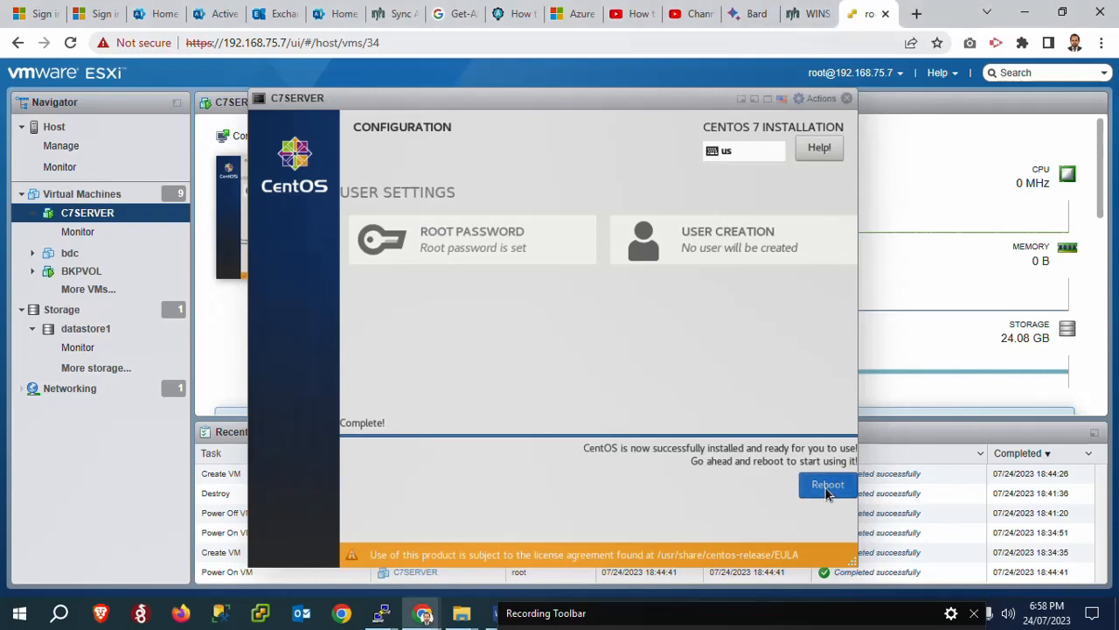
pyautogui.click(827, 490)
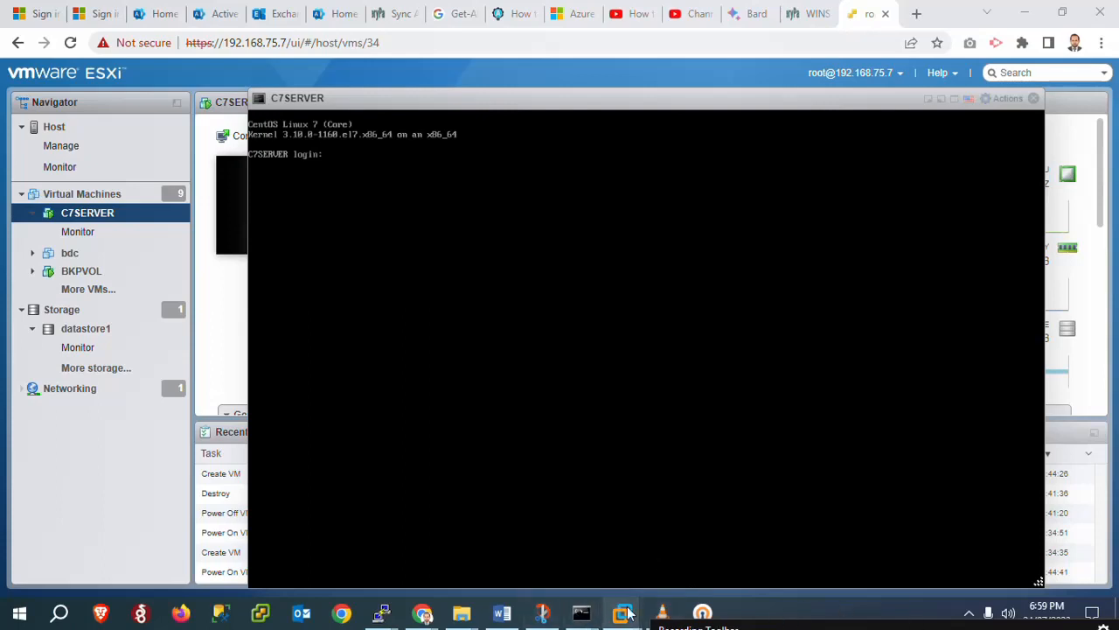
pyautogui.moveTo(627, 615)
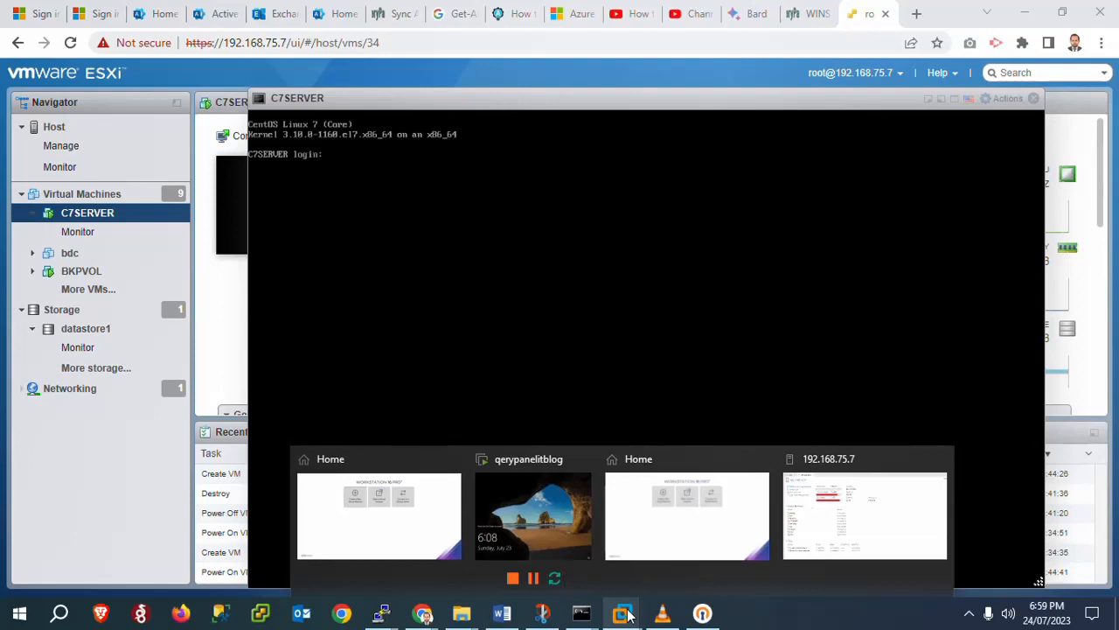
# Open the C7SERVER console tab under host 192.168.75.7 in the Library tree
pyautogui.click(828, 469)
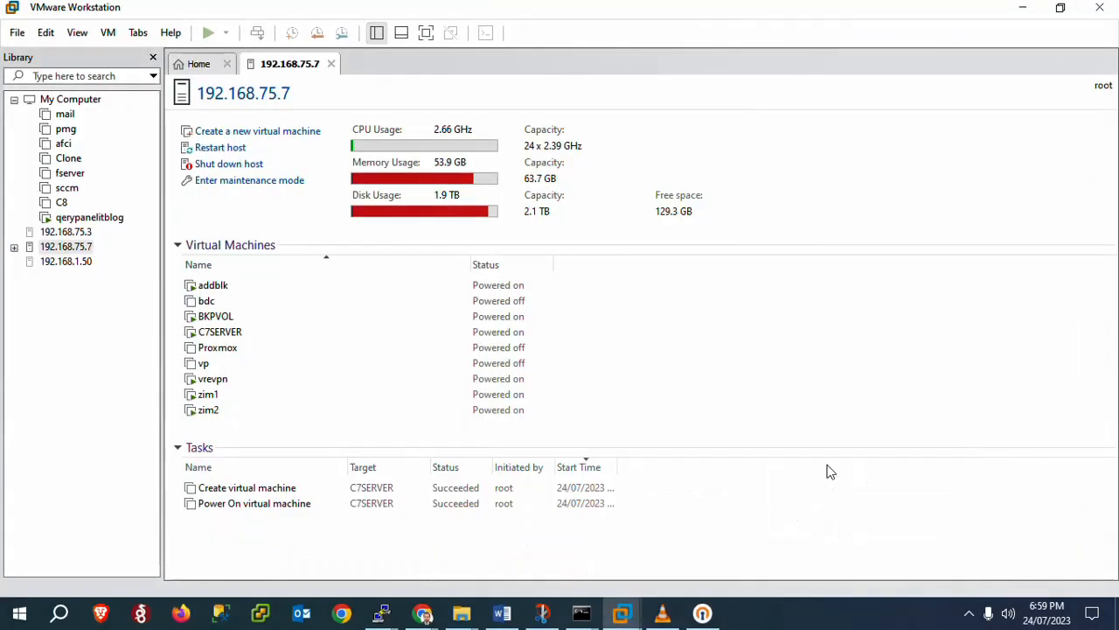
pyautogui.click(14, 248)
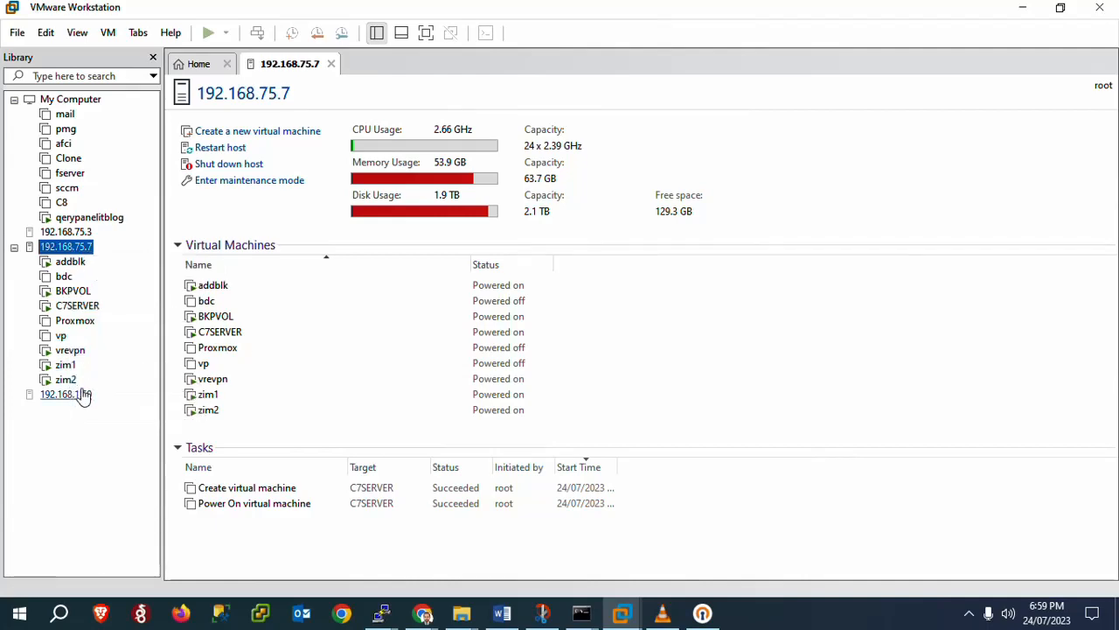
pyautogui.click(76, 310)
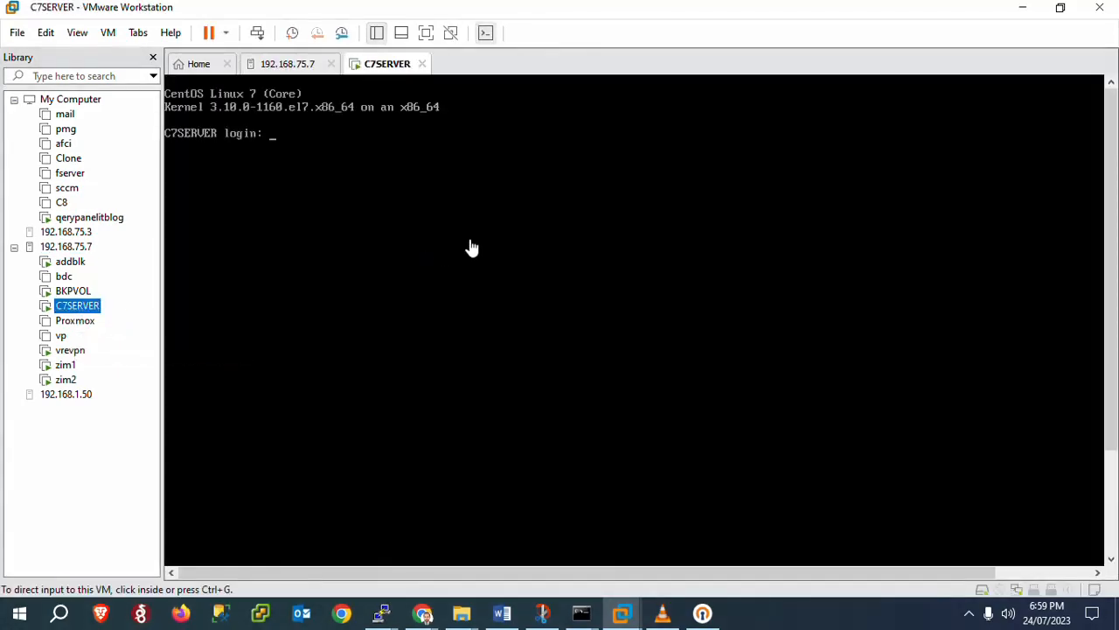
# Log in to the C7SERVER console as root
pyautogui.click(472, 249)
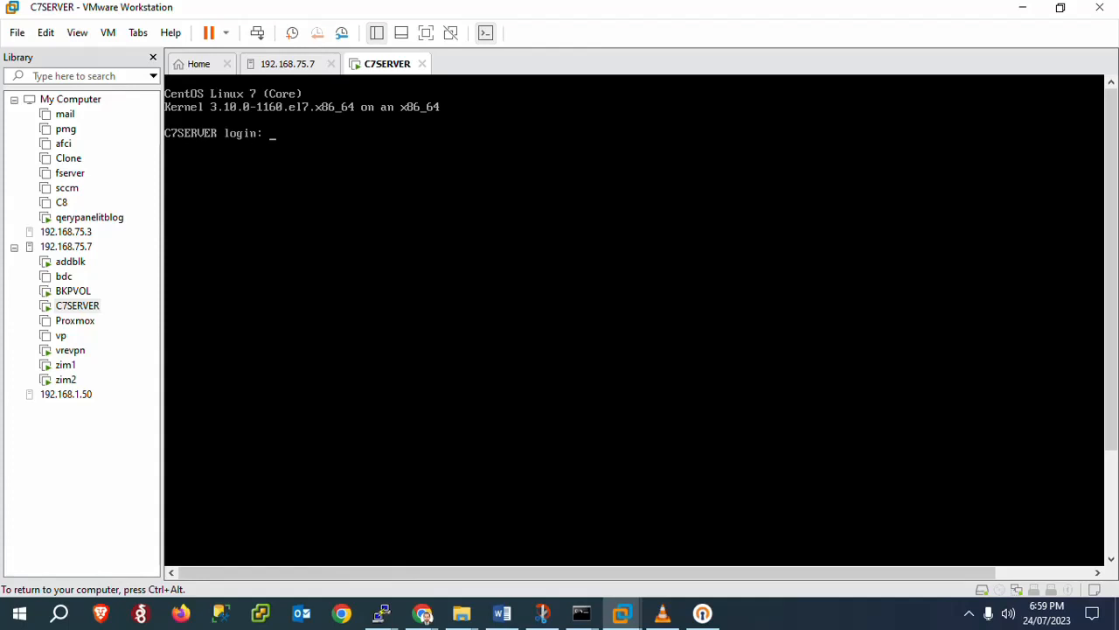
pyautogui.write('root')
pyautogui.press('Return')
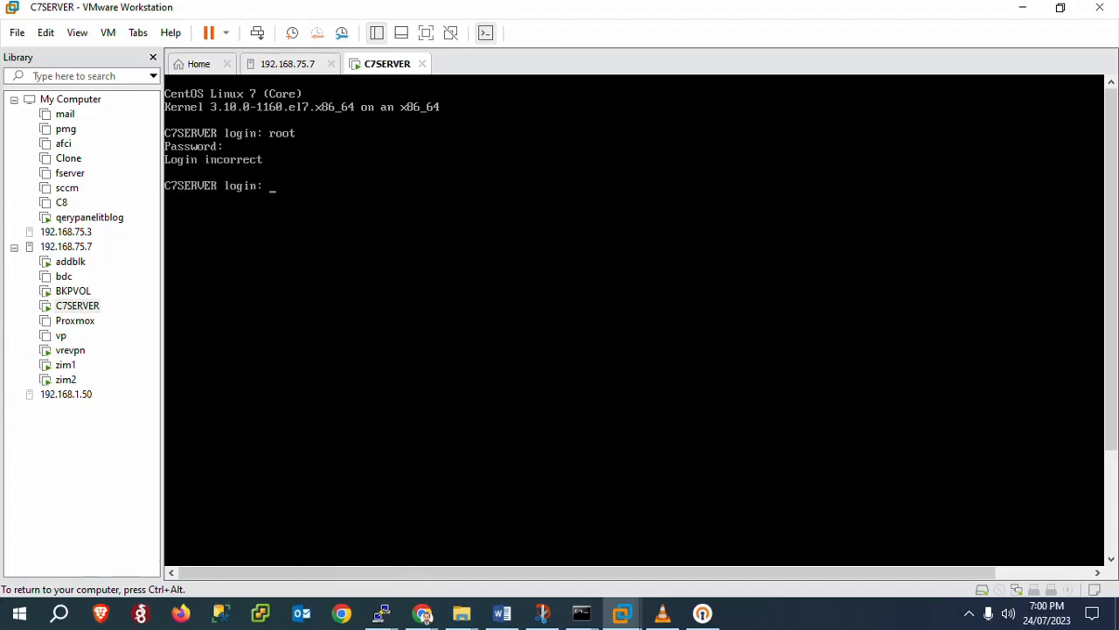
pyautogui.write('root')
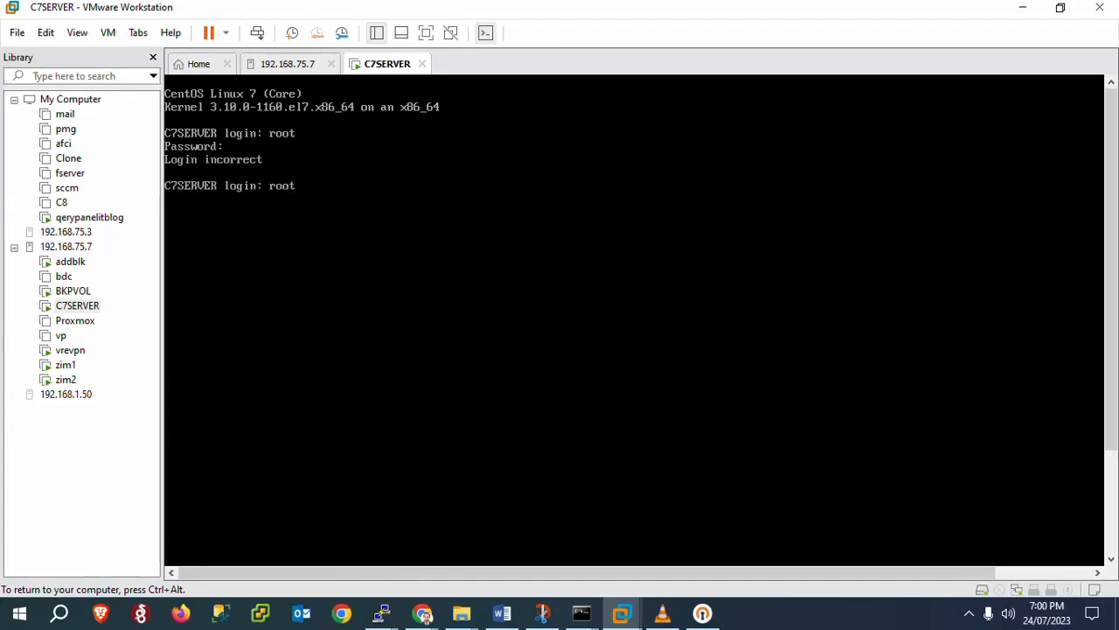
pyautogui.press('Return')
pyautogui.press('Return')
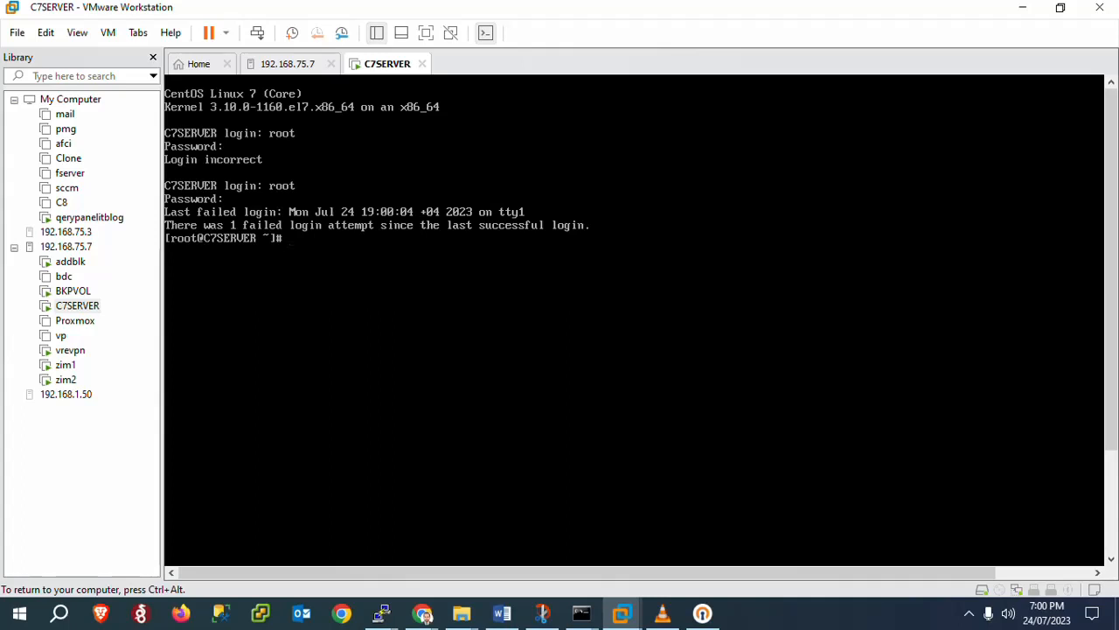
# Run ip addr to reveal ens192 at 192.168.75.49/24, then release input from the VM
pyautogui.write('ipaddr')
pyautogui.press('Return')
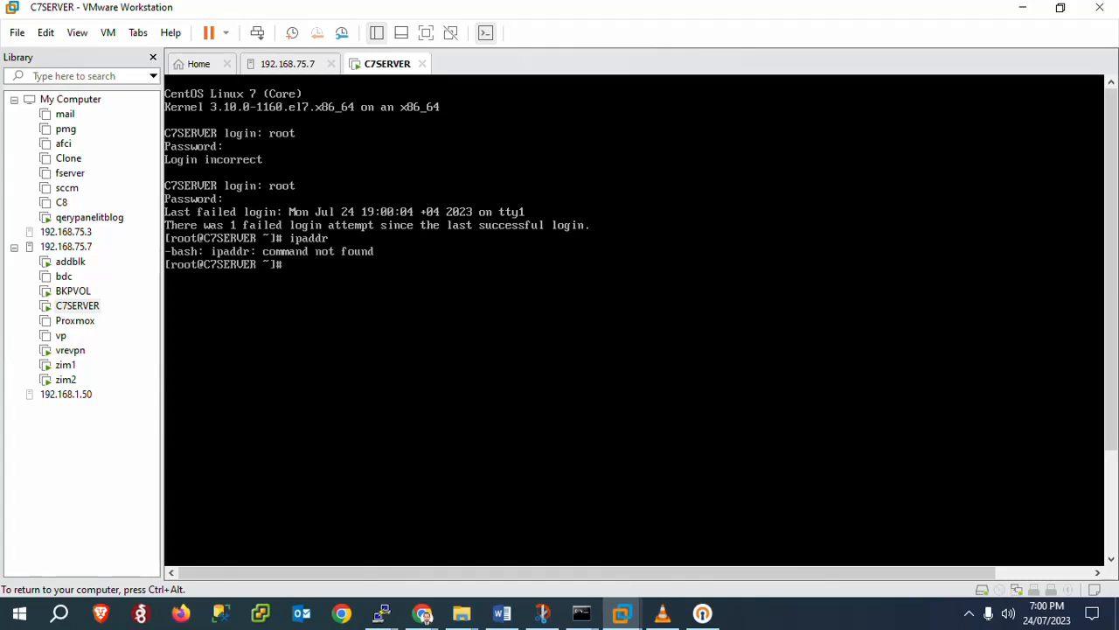
pyautogui.write('ip addr')
pyautogui.press('Return')
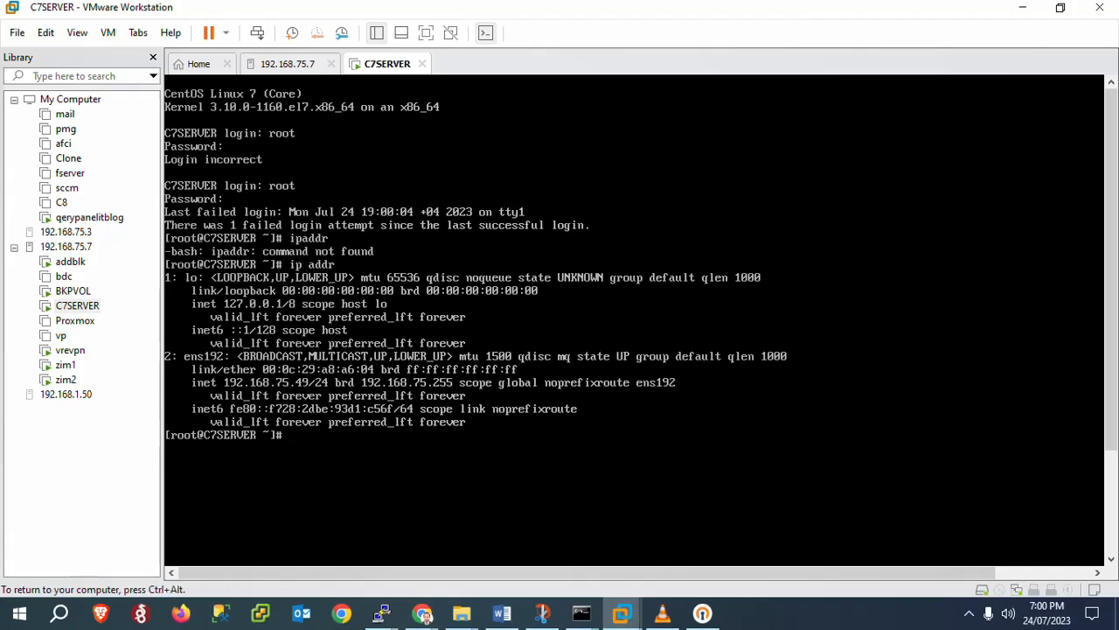
pyautogui.hotkey('ctrl', 'alt')
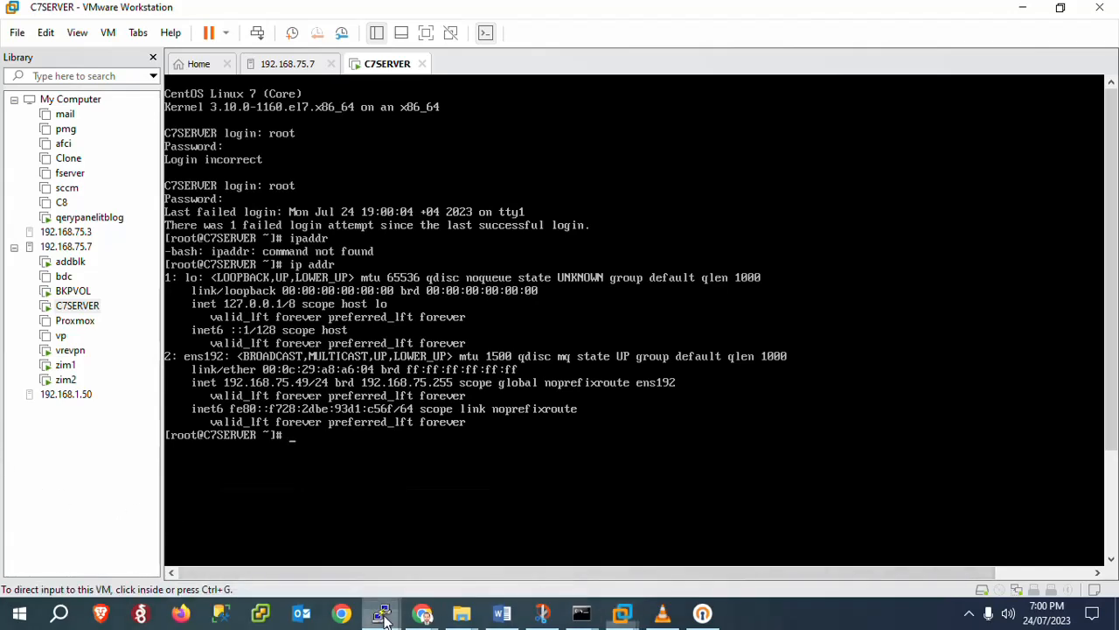
pyautogui.rightClick(383, 615)
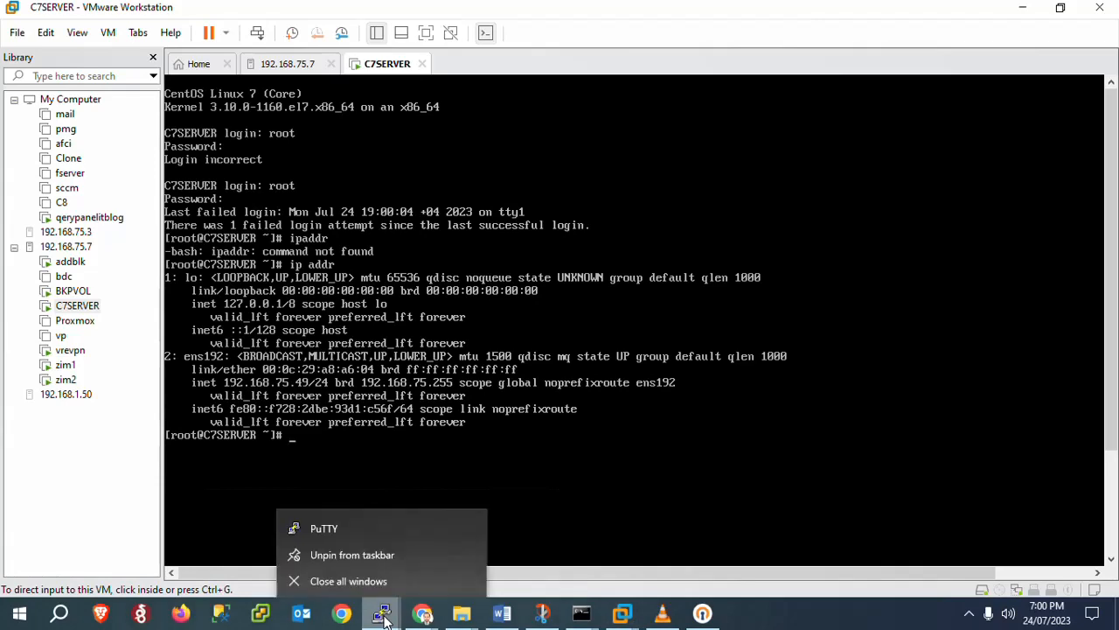
# Launch PuTTY, connect over SSH to 192.168.75.49 and accept the new host key
pyautogui.click(349, 529)
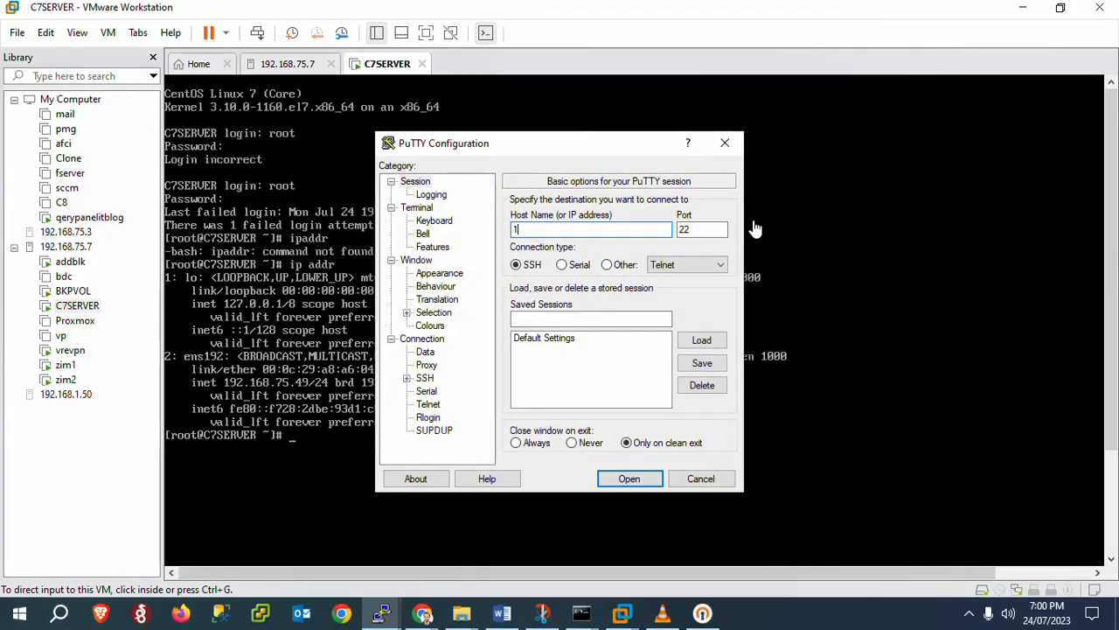
pyautogui.write('192.16')
pyautogui.press('BackSpace')
pyautogui.press('BackSpace')
pyautogui.write('168.75.49')
pyautogui.press('Return')
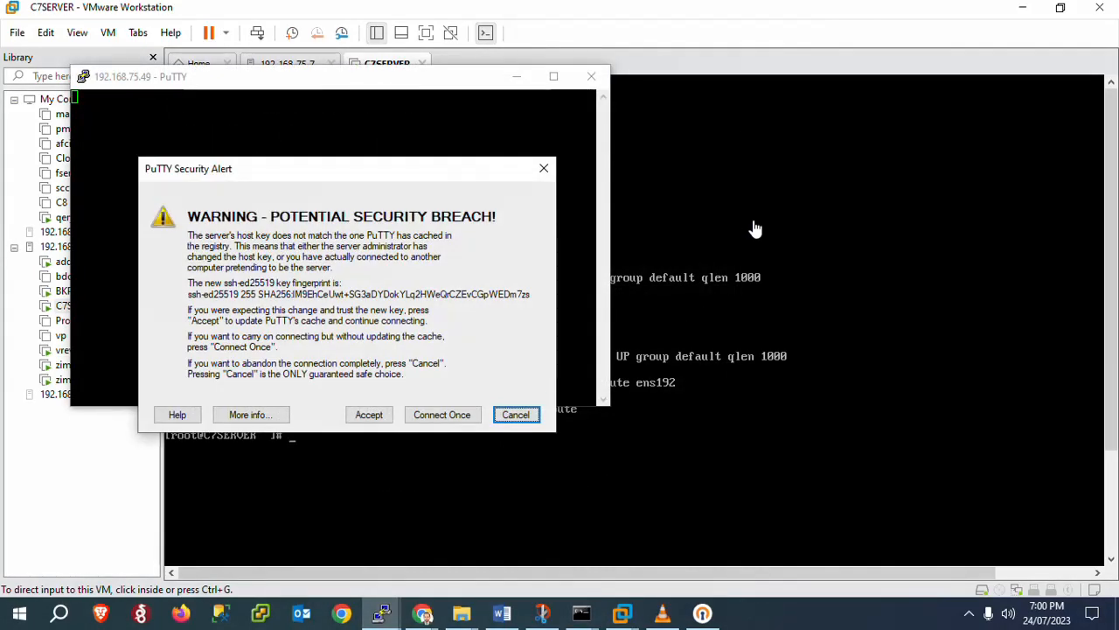
pyautogui.click(368, 416)
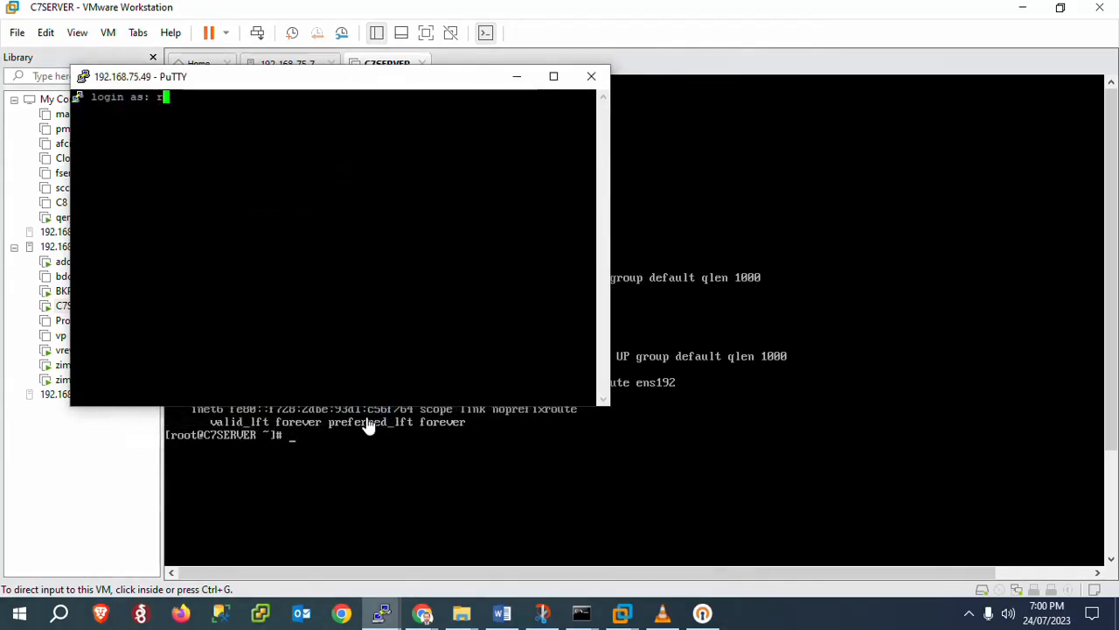
# Log in as root and maximize the PuTTY session after minimizing other windows
pyautogui.write('root')
pyautogui.press('Return')
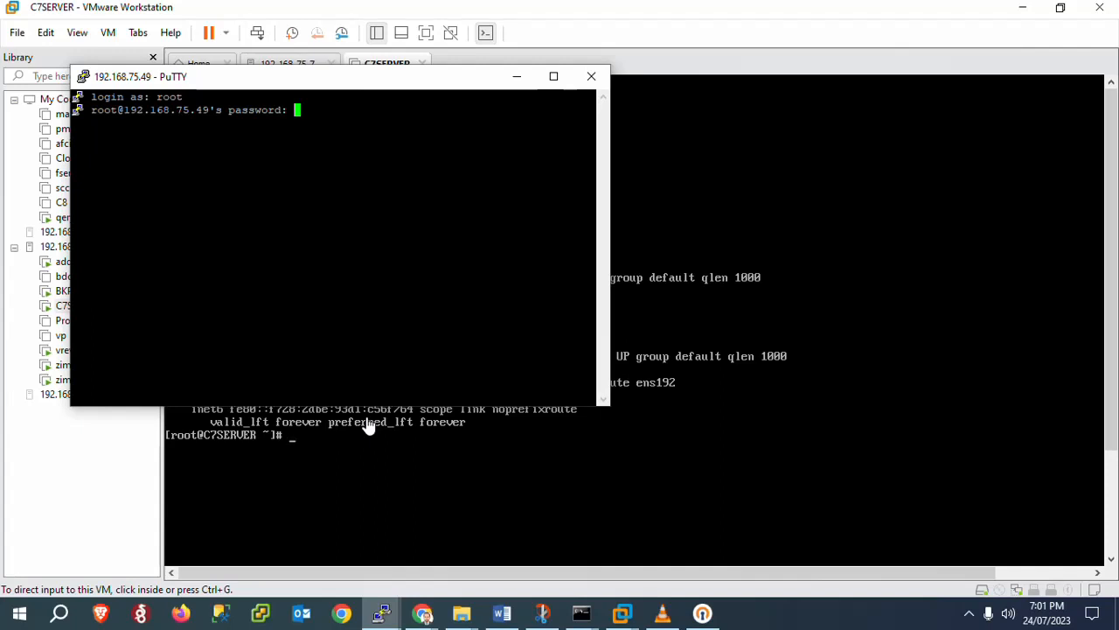
pyautogui.press('Return')
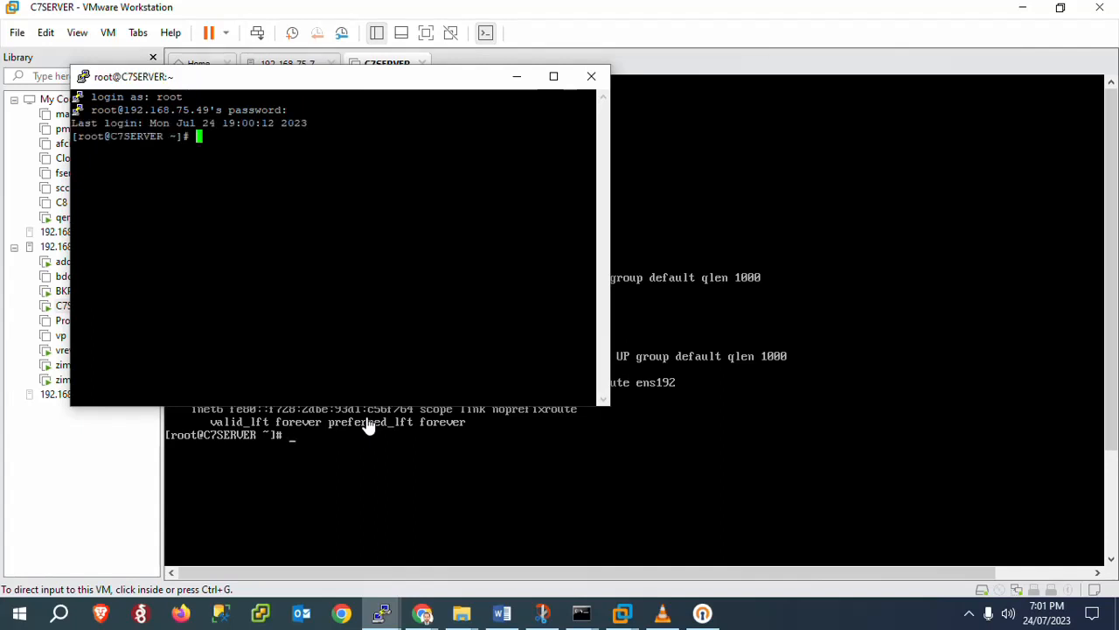
pyautogui.click(1022, 7)
pyautogui.click(1022, 7)
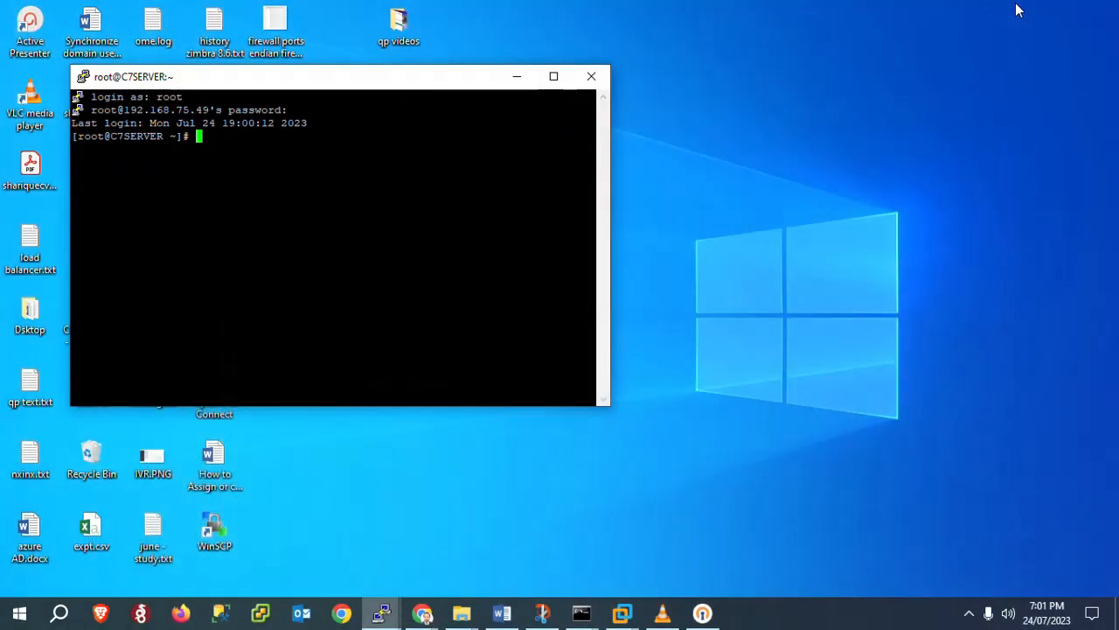
pyautogui.click(553, 76)
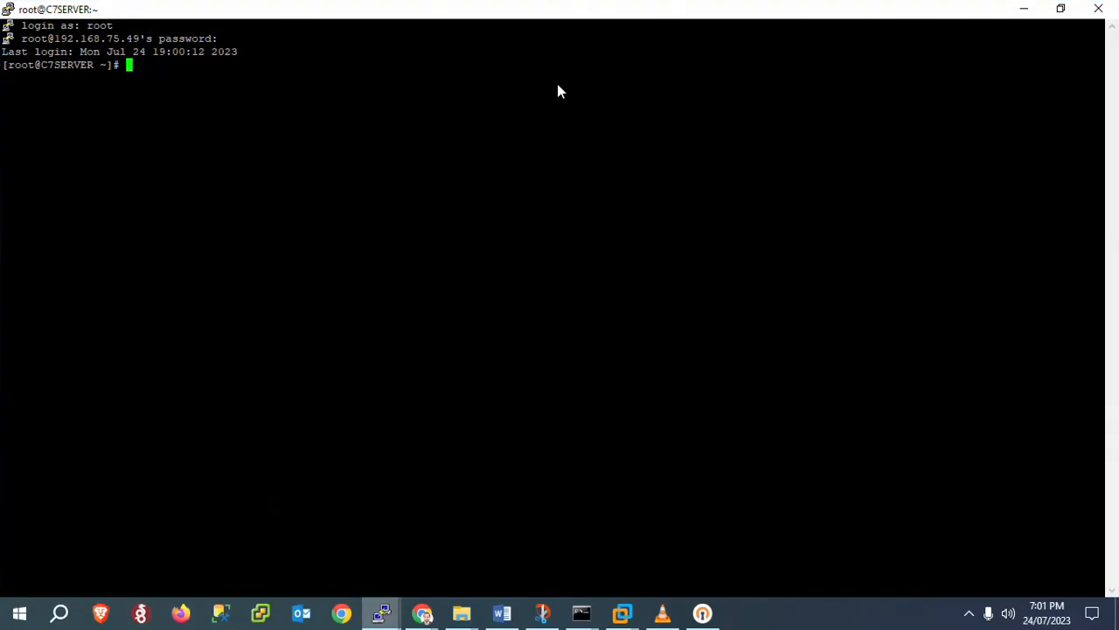
# Change the PuTTY terminal font under Window > Appearance to Courier New 24-point and apply
pyautogui.rightClick(300, 8)
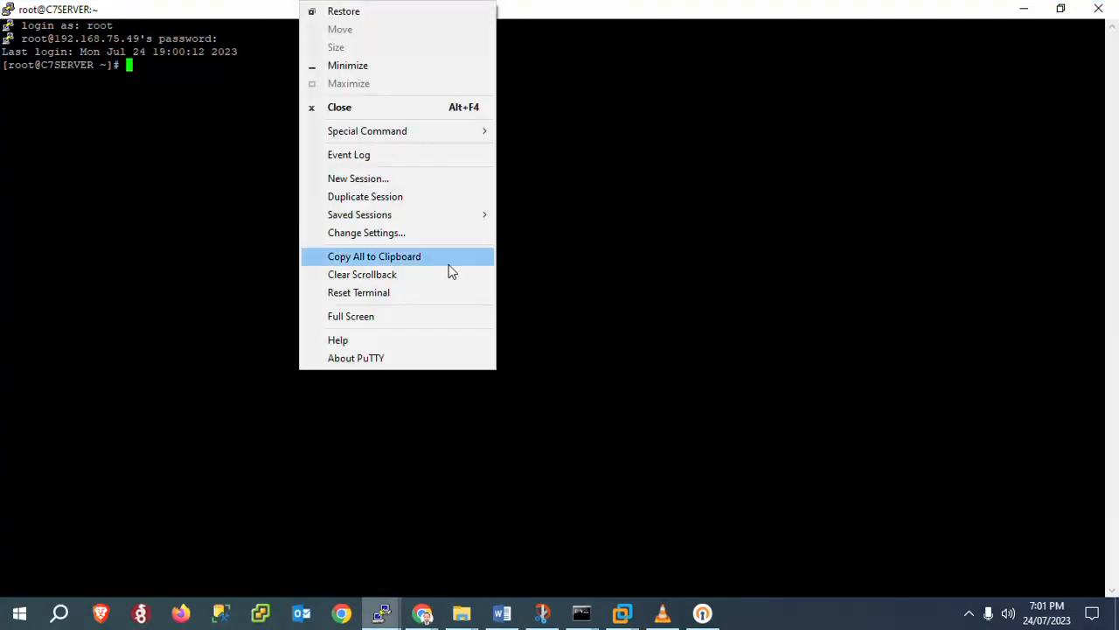
pyautogui.click(395, 235)
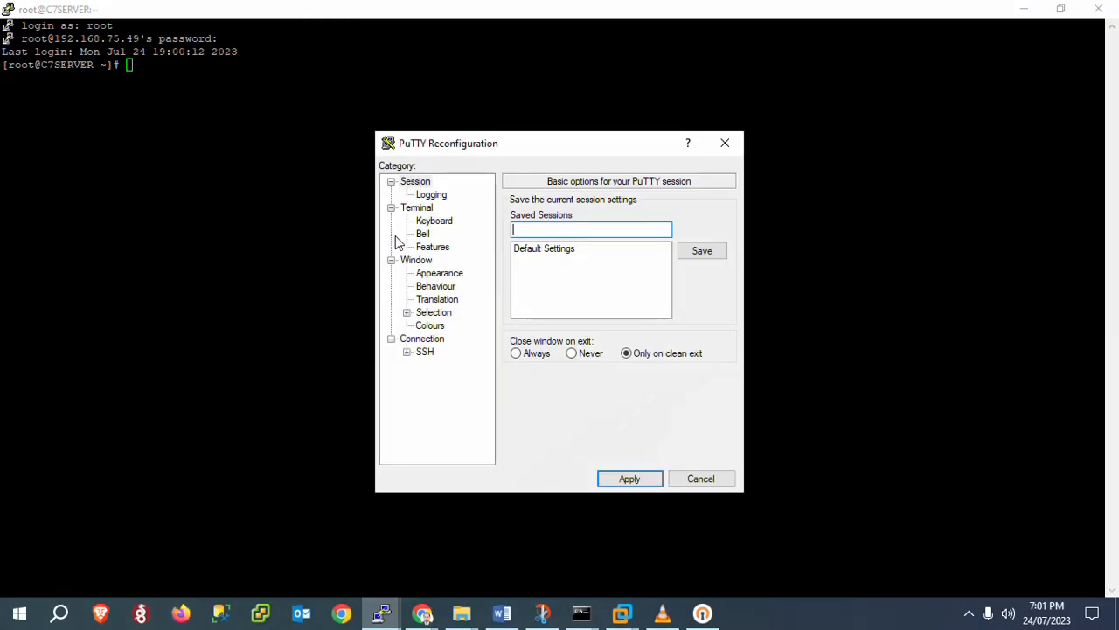
pyautogui.click(435, 287)
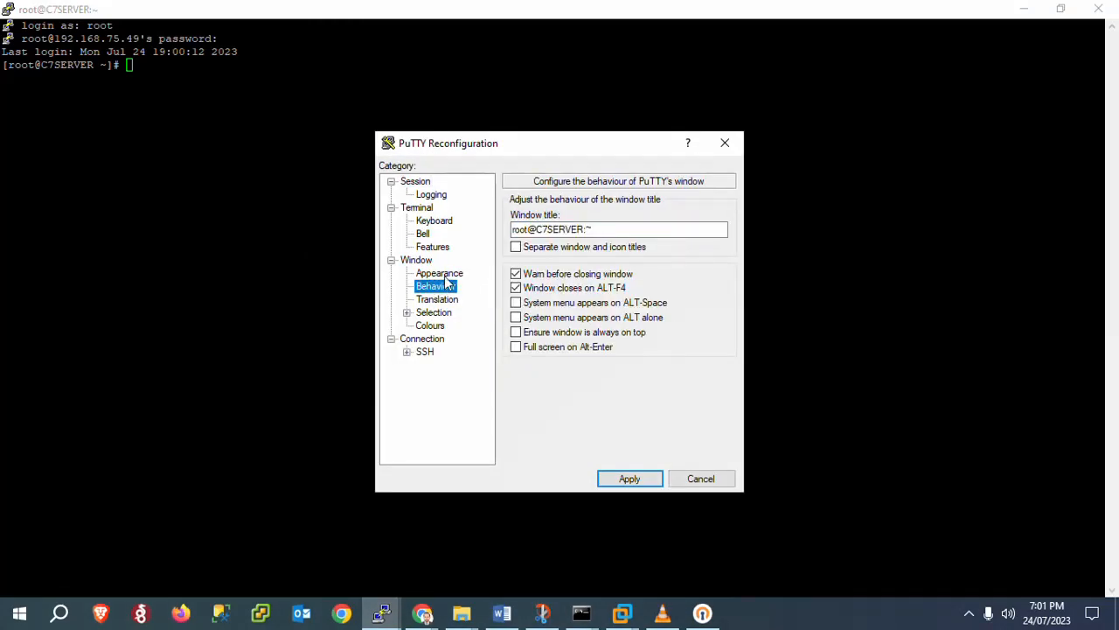
pyautogui.click(440, 274)
pyautogui.click(692, 293)
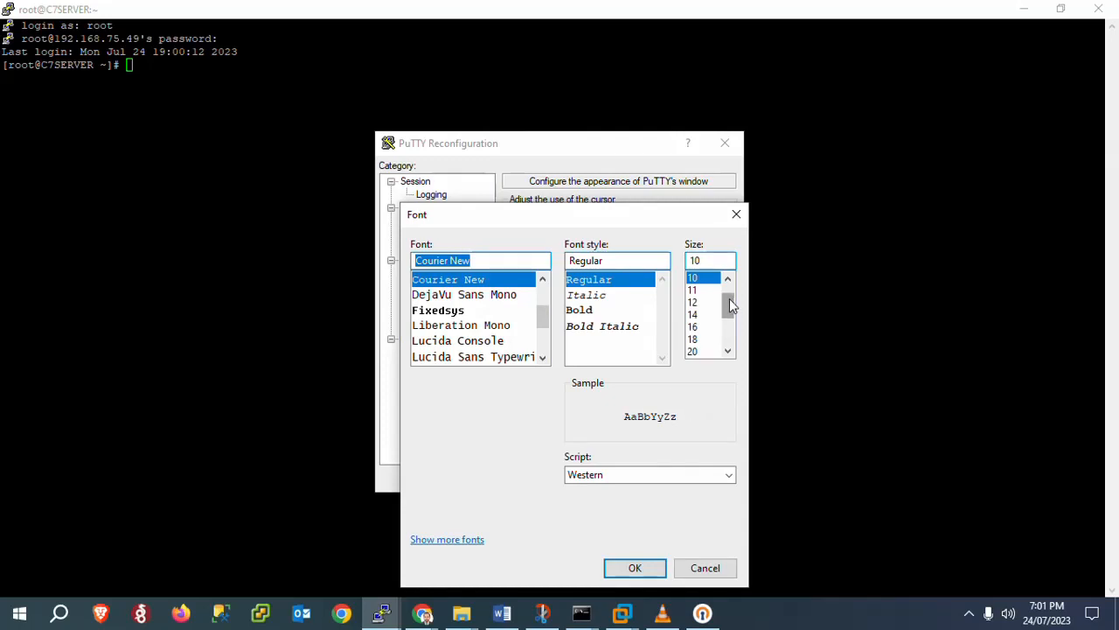
pyautogui.moveTo(731, 303); pyautogui.dragTo(731, 312)
pyautogui.moveTo(731, 320); pyautogui.dragTo(731, 323)
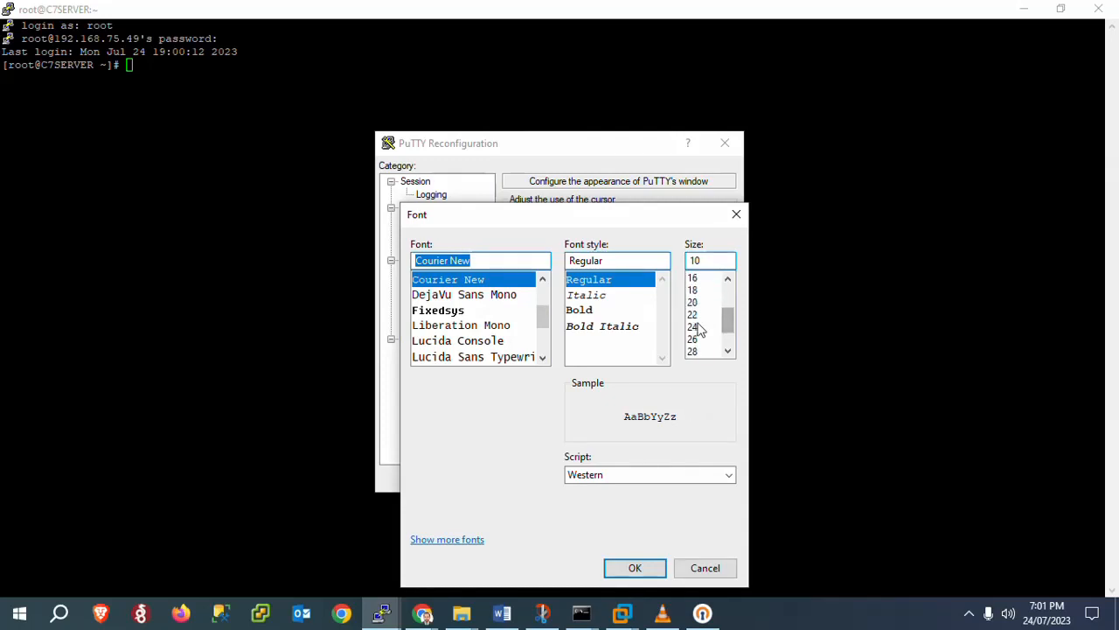
pyautogui.click(697, 326)
pyautogui.click(634, 568)
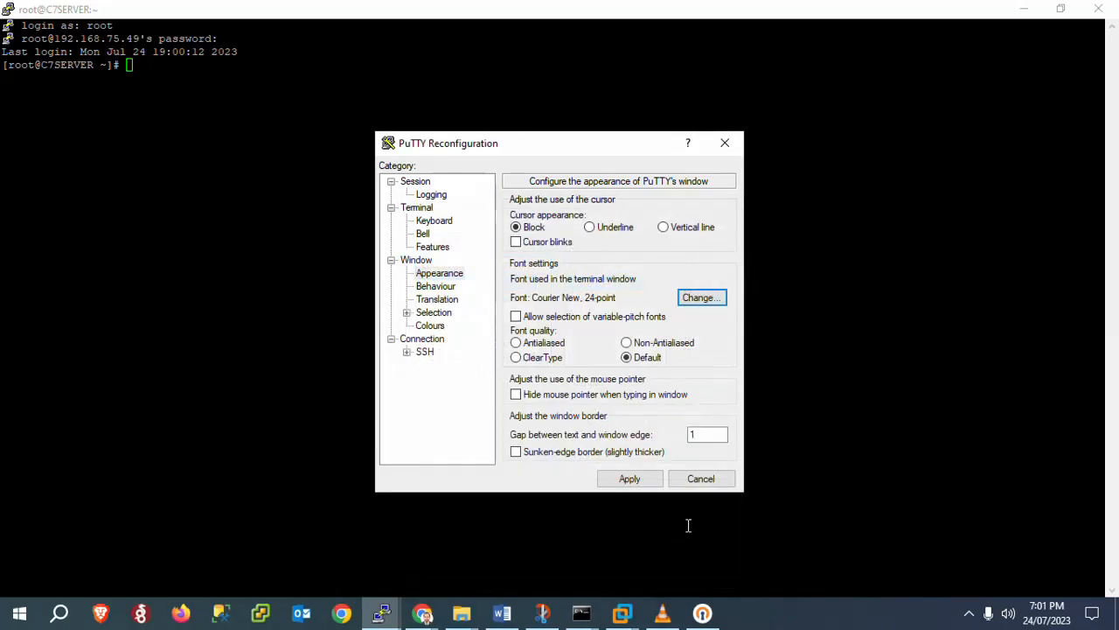
pyautogui.click(614, 480)
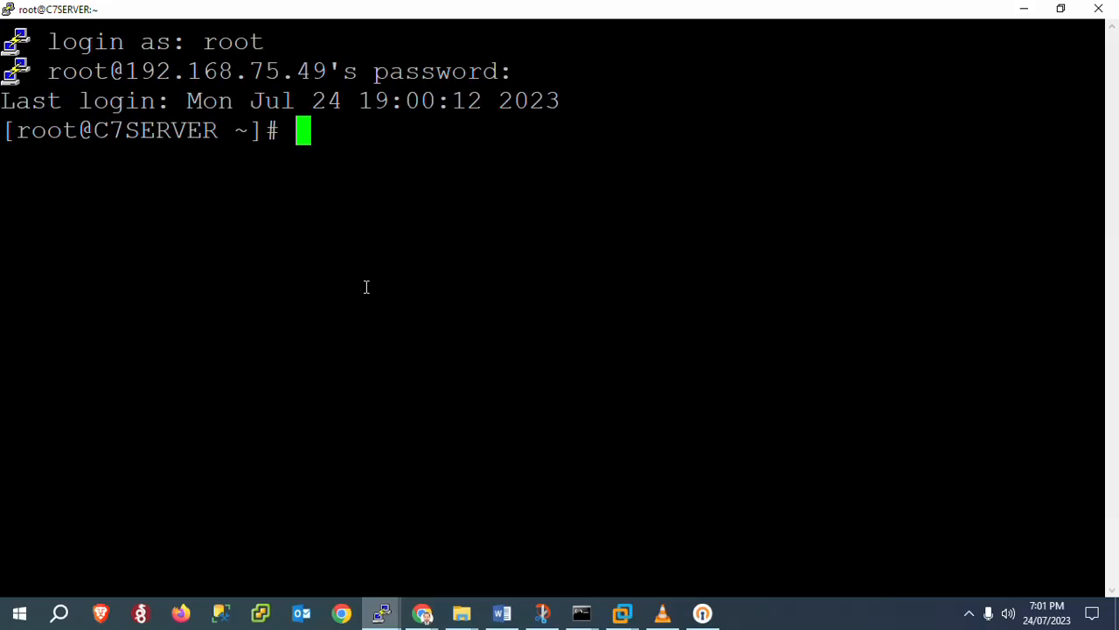
# Run 'sudo yum update && upgrade' at the C7SERVER root prompt
pyautogui.write('sudo ')
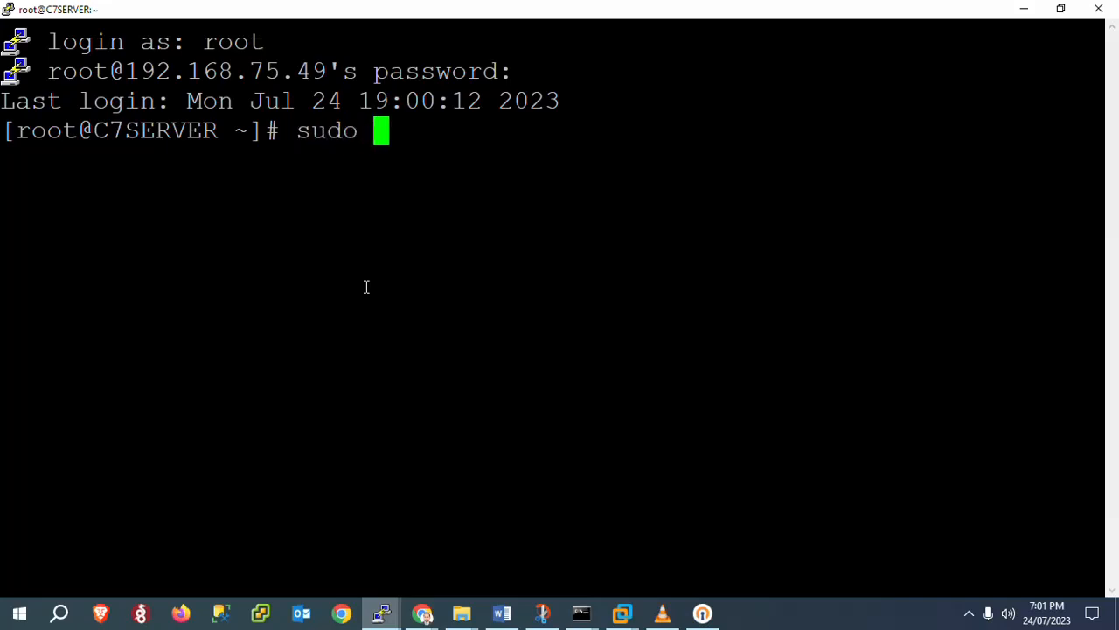
pyautogui.write('a')
pyautogui.press('BackSpace')
pyautogui.write('yum ')
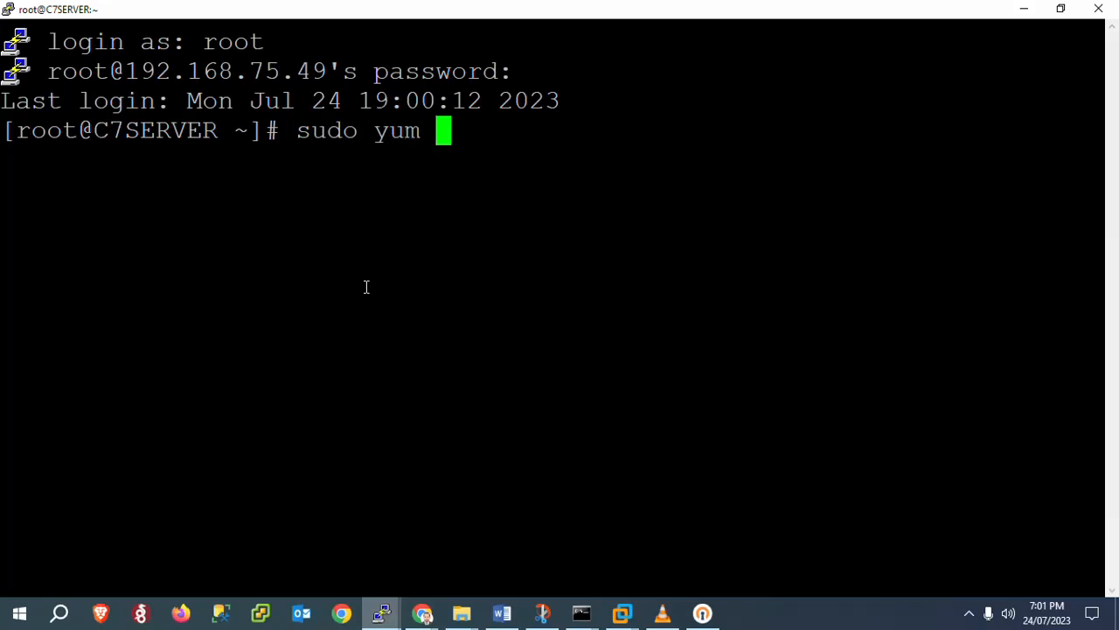
pyautogui.write('update ')
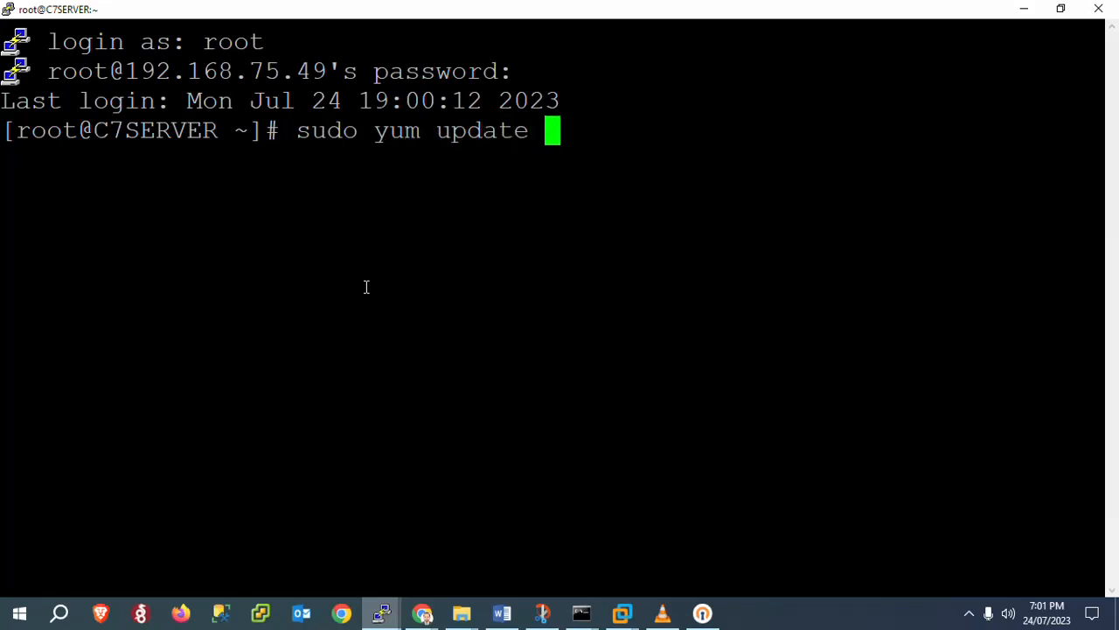
pyautogui.write('&& u')
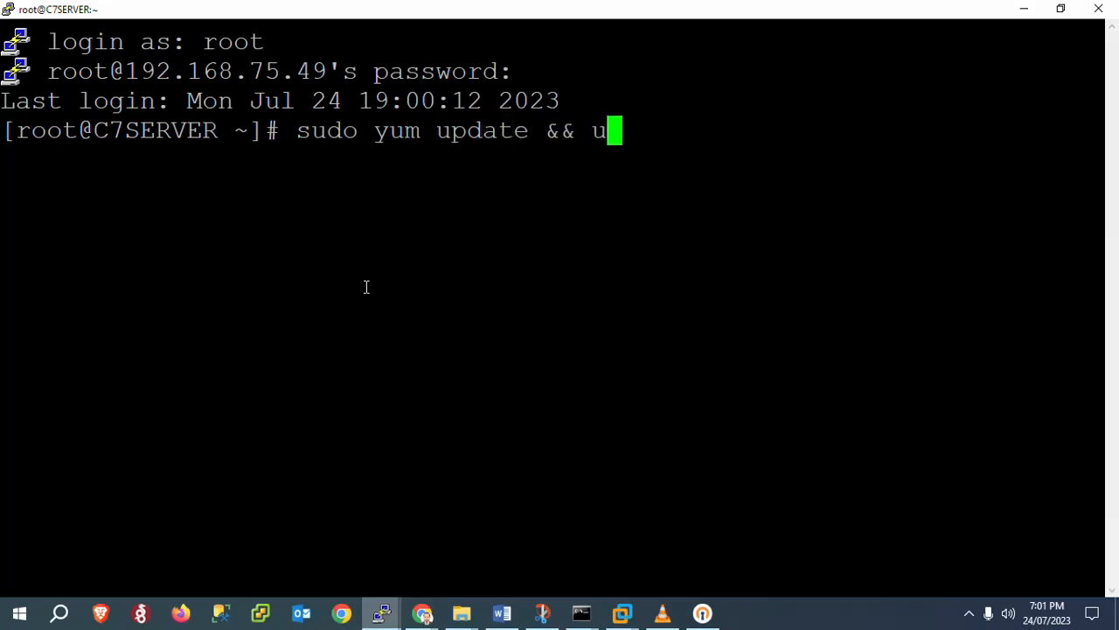
pyautogui.write('pg')
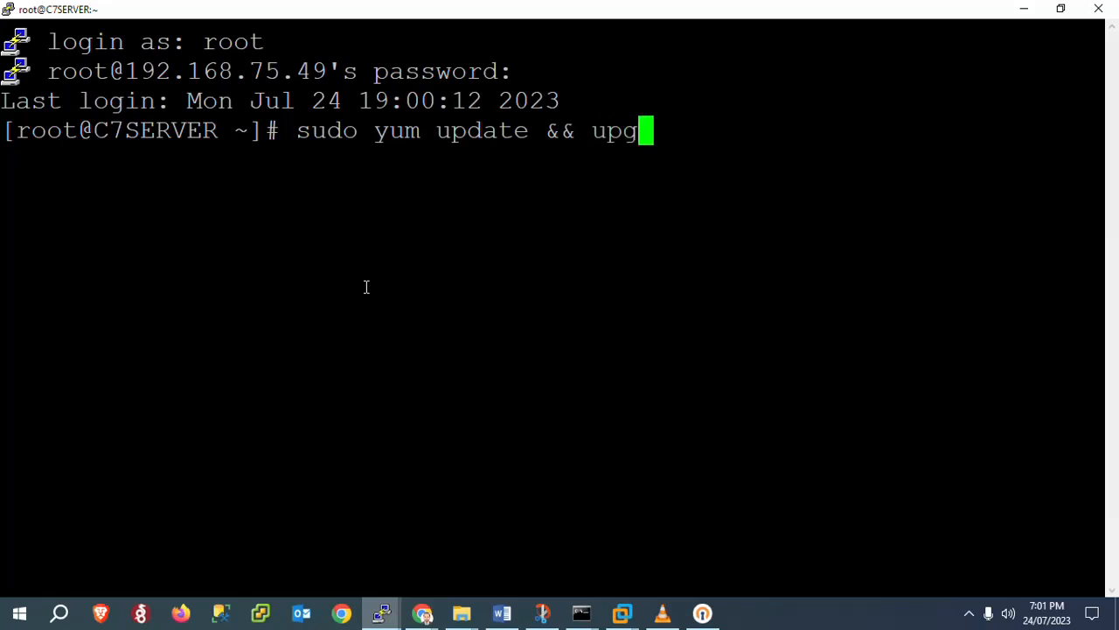
pyautogui.write('rade')
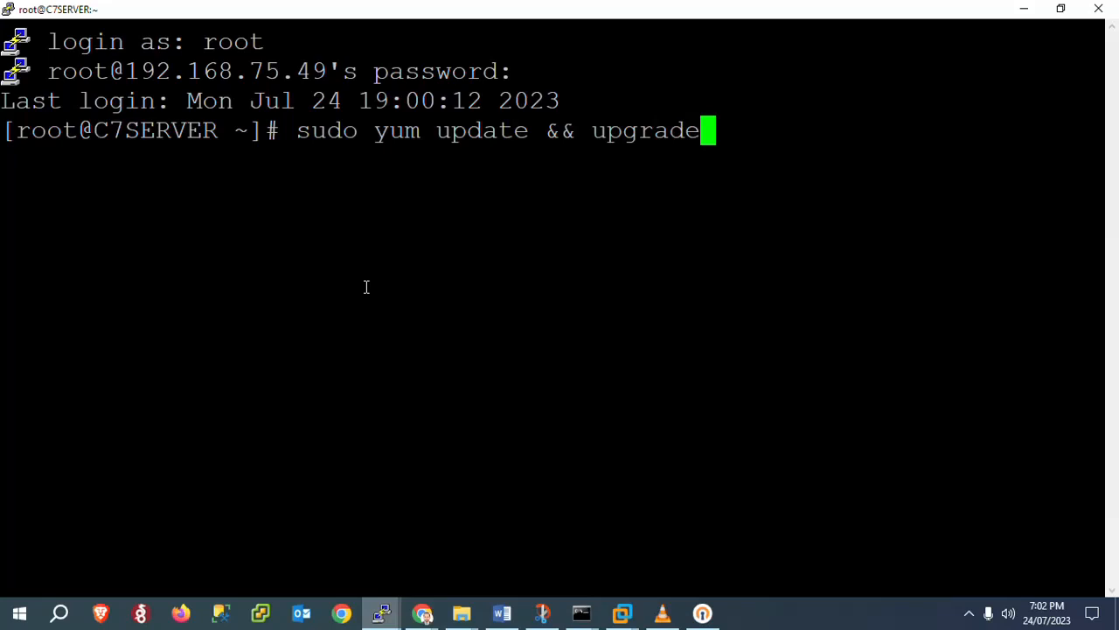
pyautogui.press('Return')
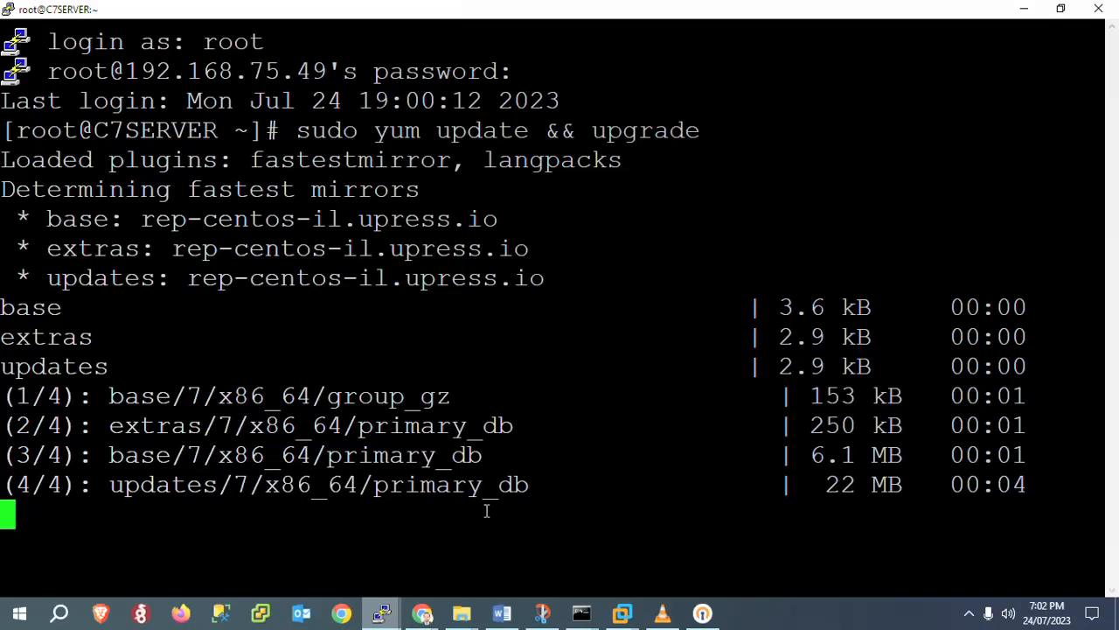
# Answer y to the yum transaction of 1 install and 153 upgrades to start downloading
pyautogui.click(971, 616)
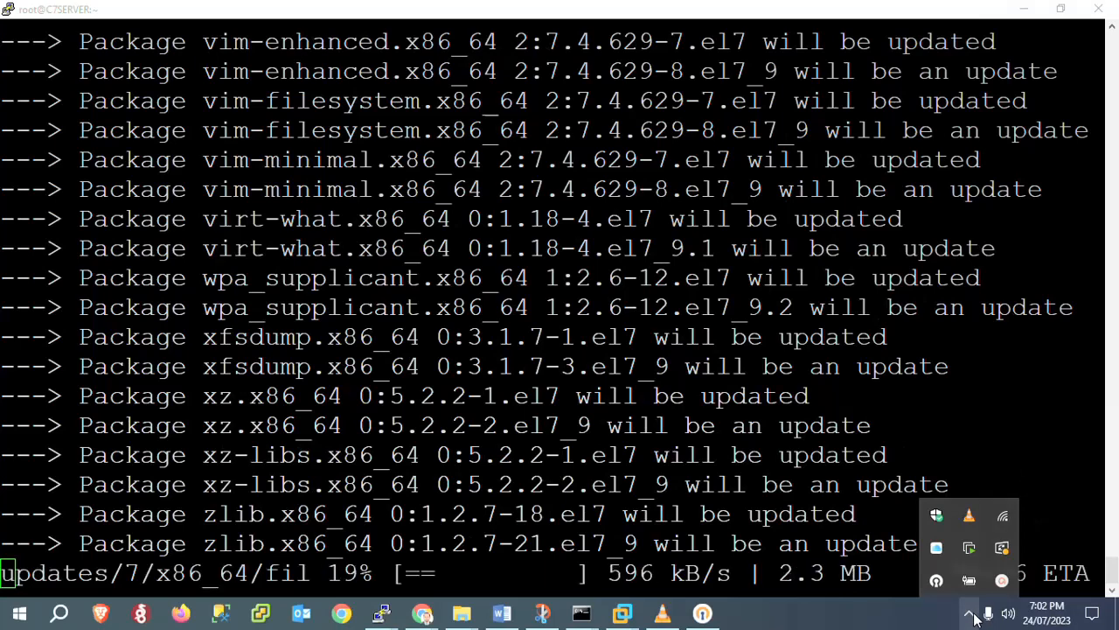
pyautogui.click(901, 622)
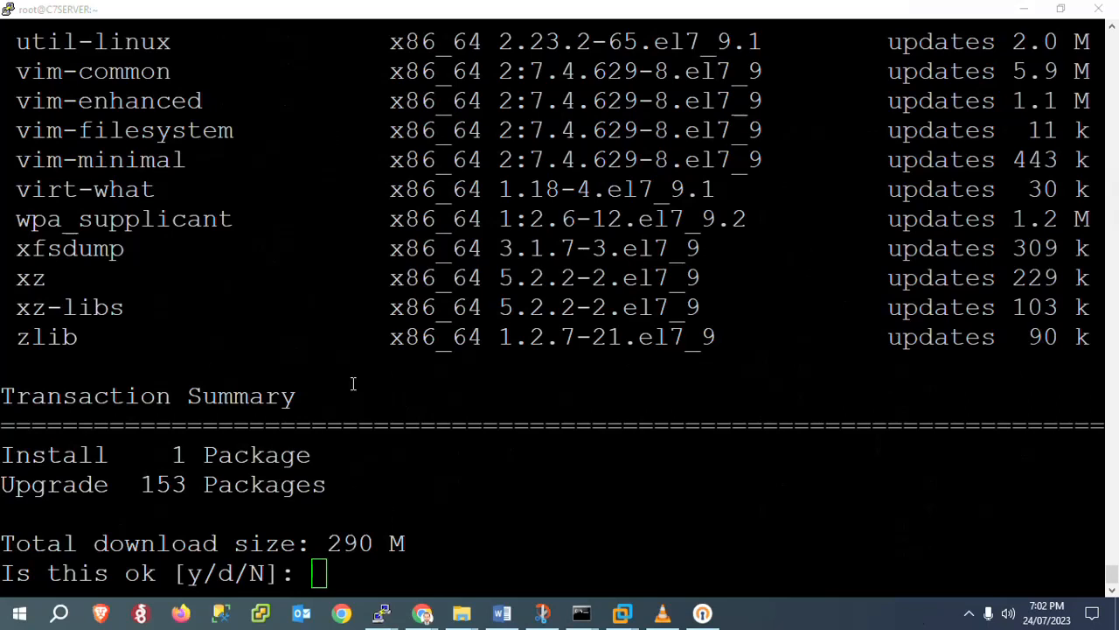
pyautogui.click(594, 407)
pyautogui.write('y')
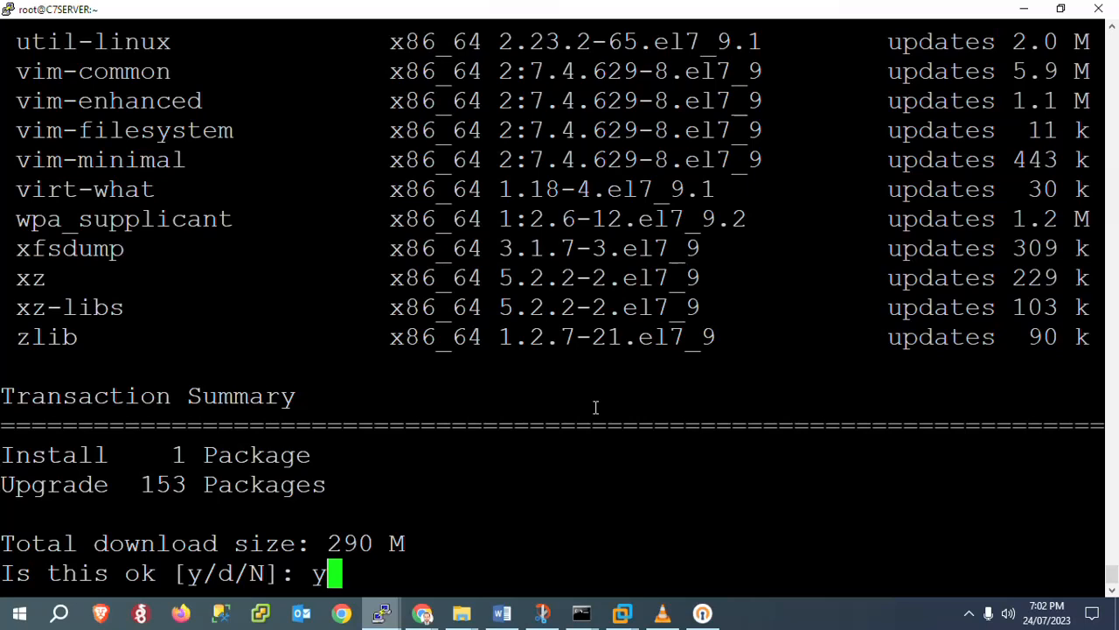
pyautogui.press('Return')
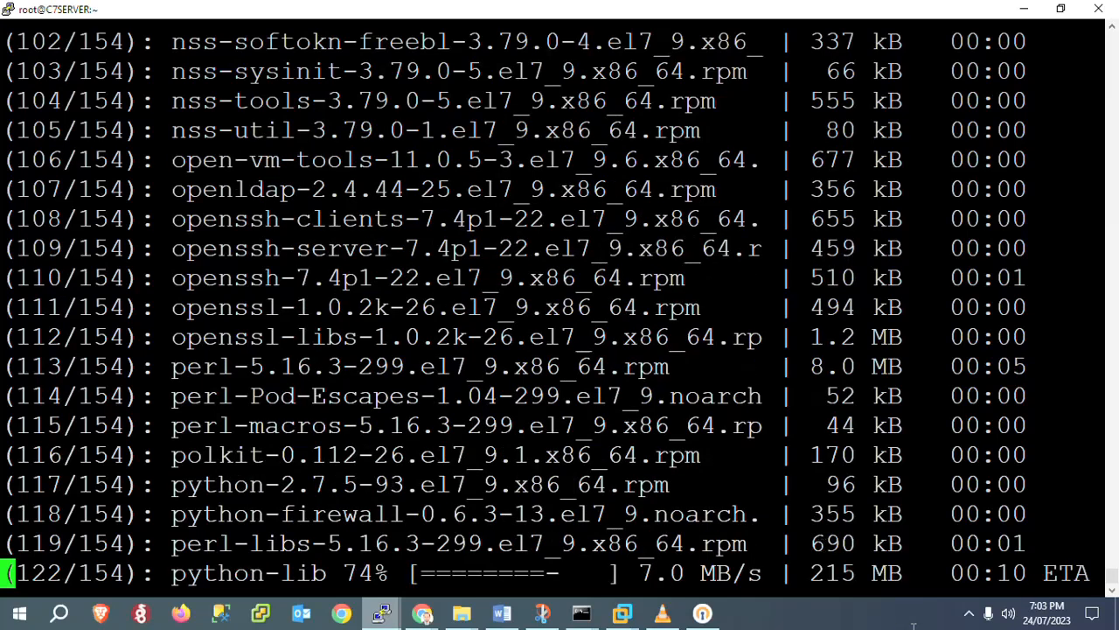
# Wait for all 154 packages (290 MB) to download, then refocus PuTTY at the GPG key prompt
pyautogui.click(969, 615)
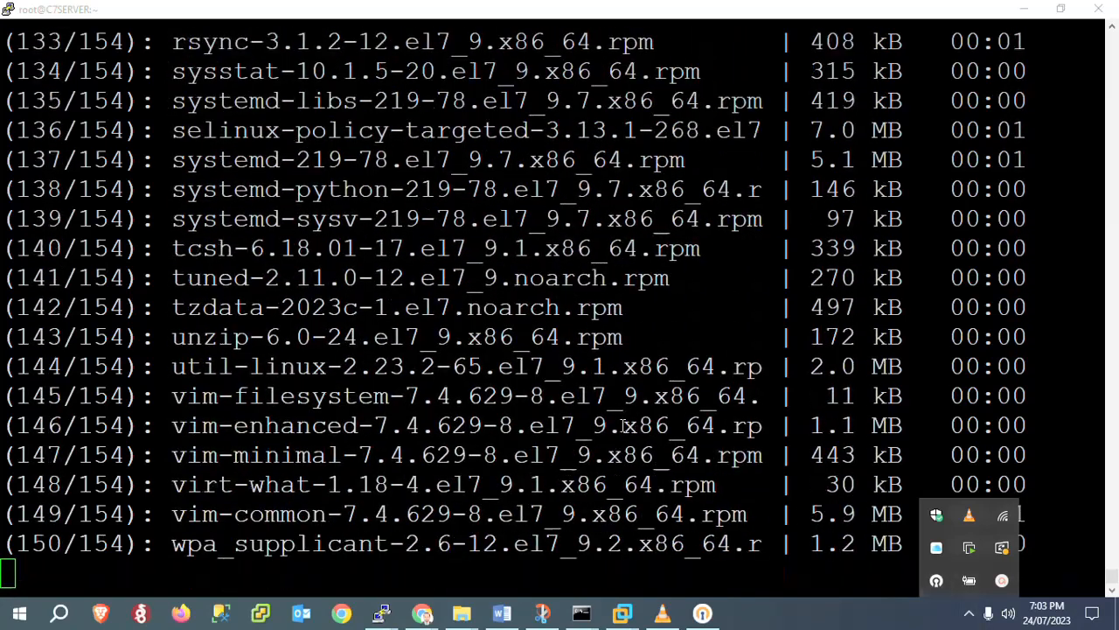
pyautogui.click(615, 421)
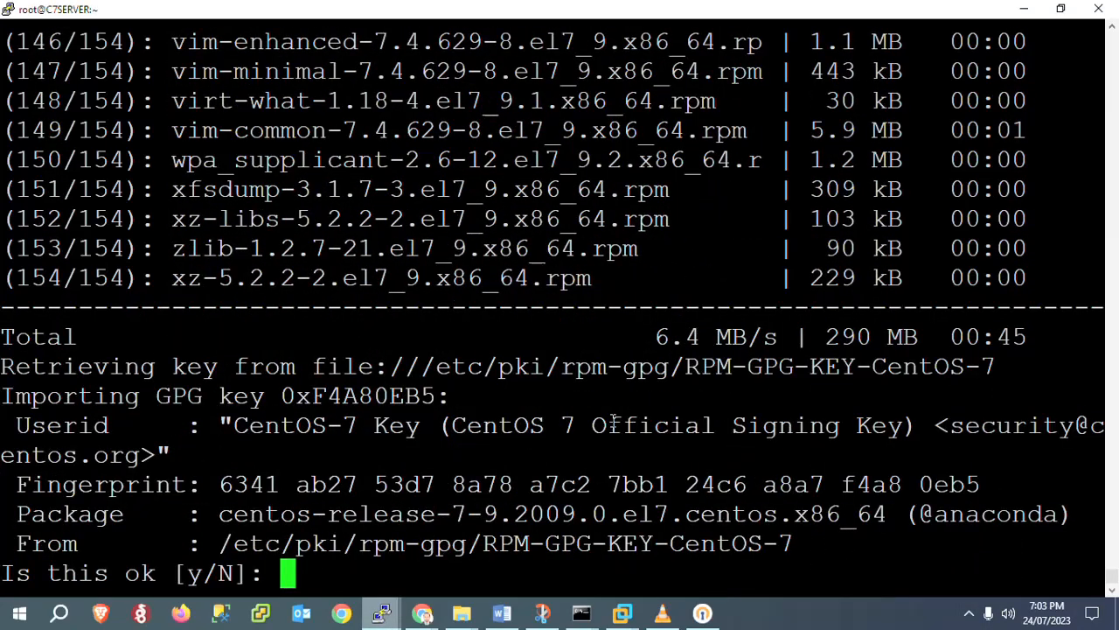
# Answer y to import the CentOS-7 GPG key and let yum run through to Complete!
pyautogui.write('y')
pyautogui.press('Return')
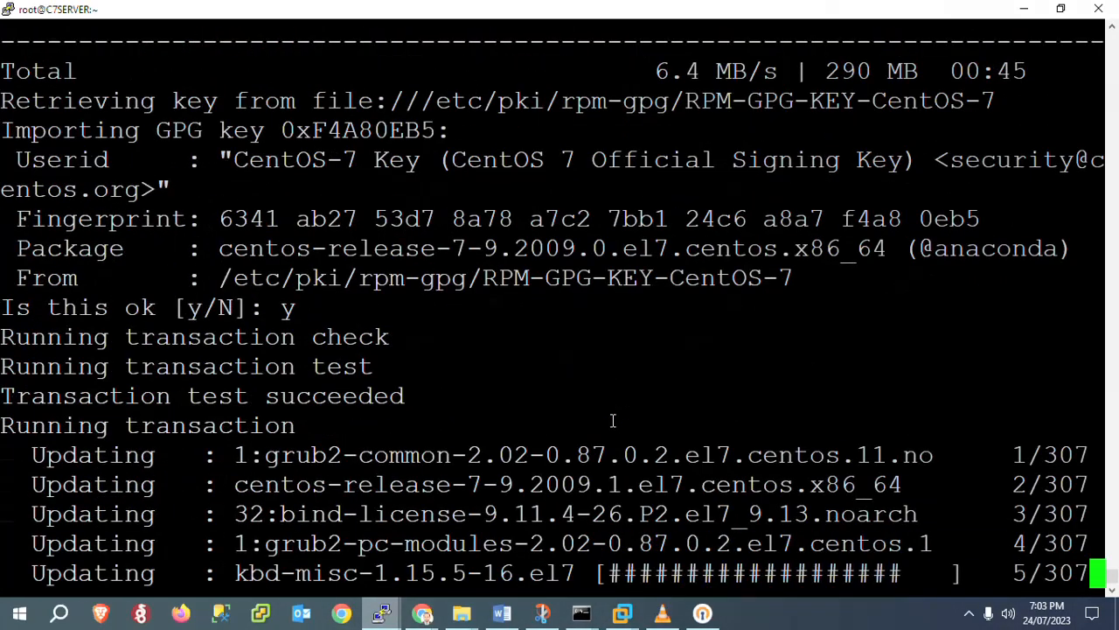
pyautogui.click(965, 612)
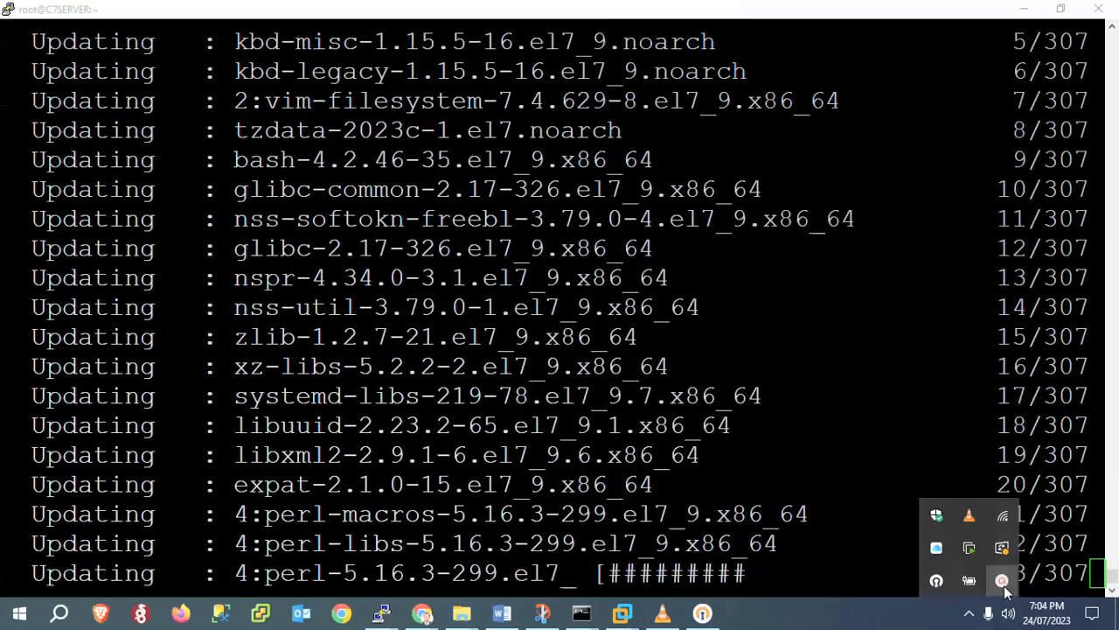
pyautogui.click(1004, 584)
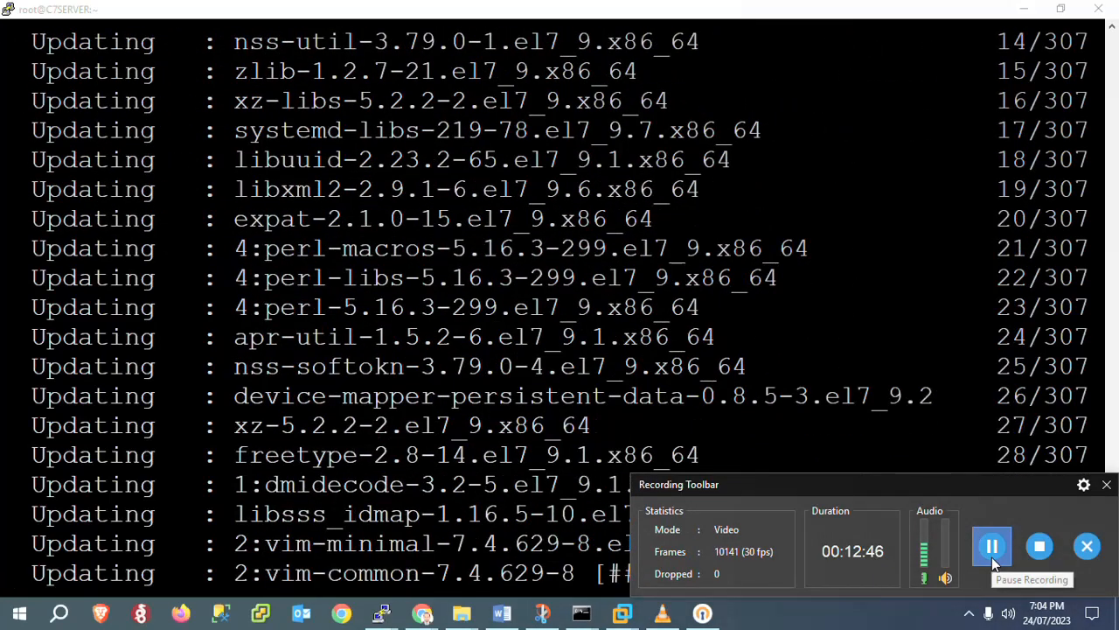
pyautogui.click(992, 557)
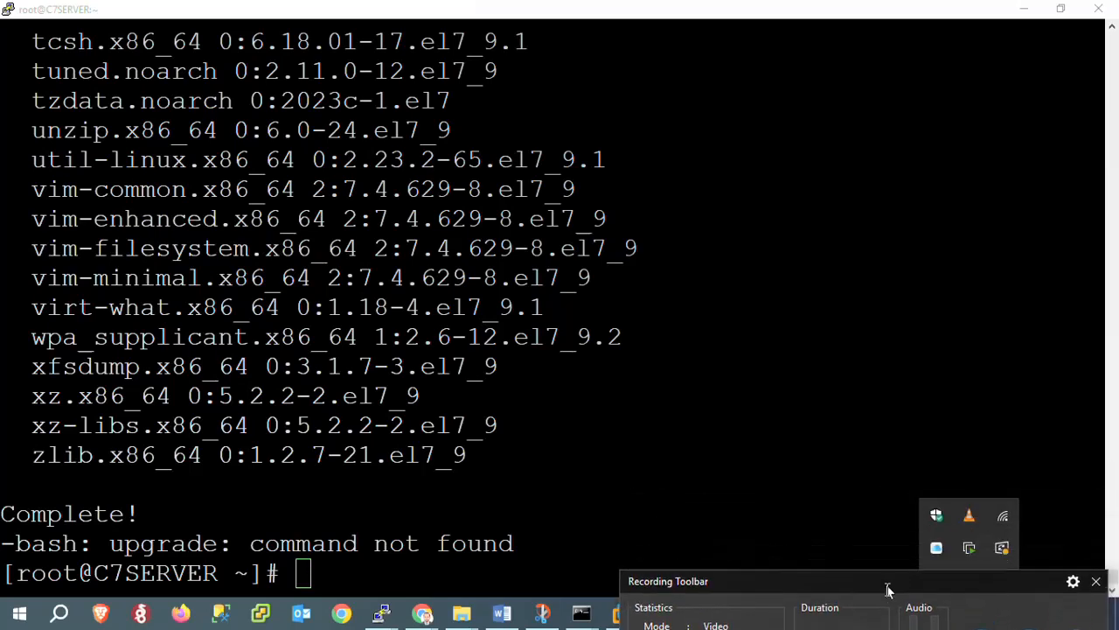
pyautogui.click(686, 368)
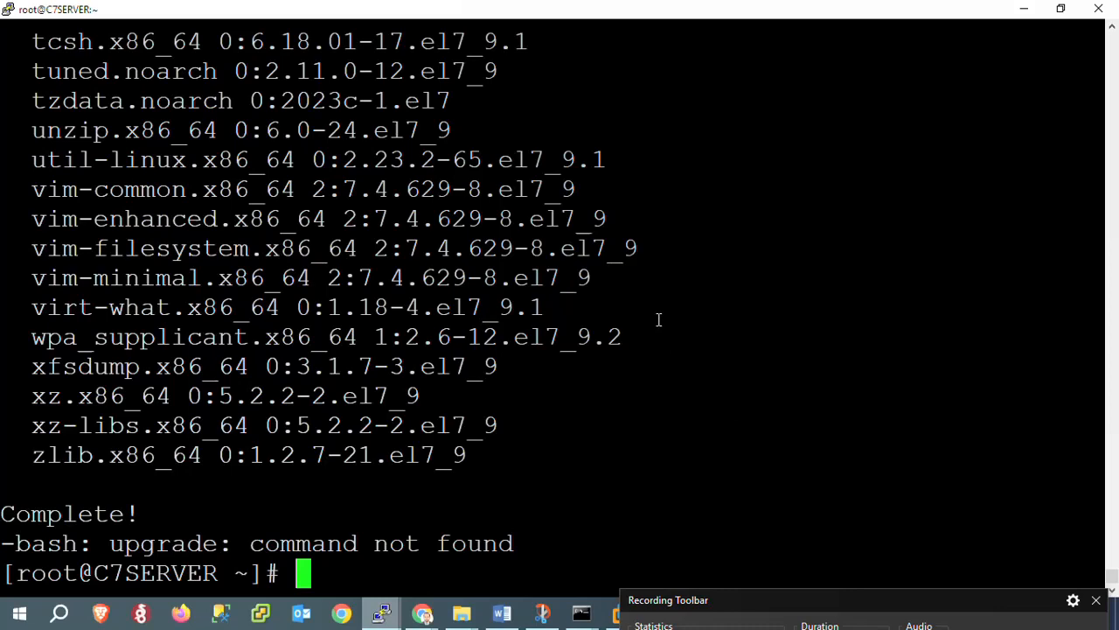
# Rerun cat /etc/centos-release and highlight the 'CentOS Linux release 7.9.2009 (Core)' line
pyautogui.press('Up')
pyautogui.press('Up')
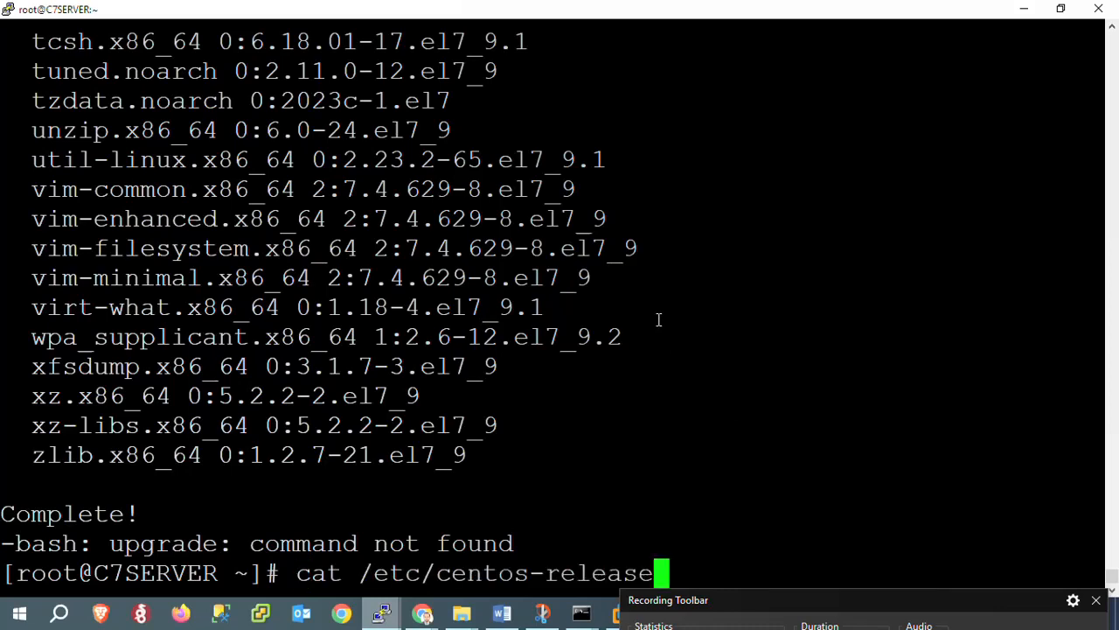
pyautogui.press('Return')
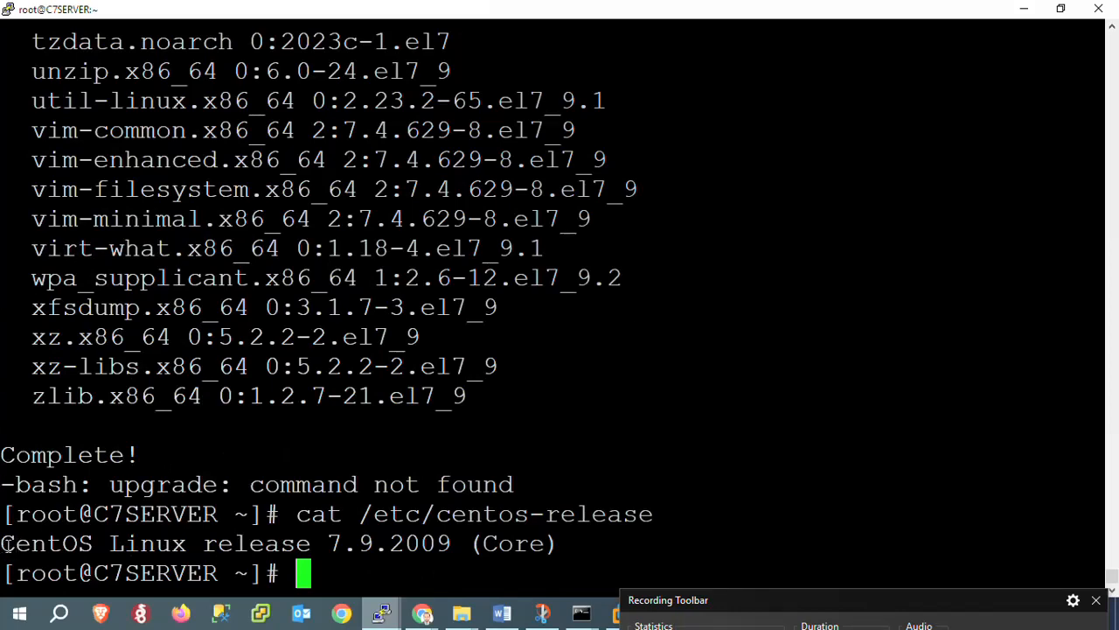
pyautogui.moveTo(4, 544); pyautogui.dragTo(574, 536)
pyautogui.click(575, 538)
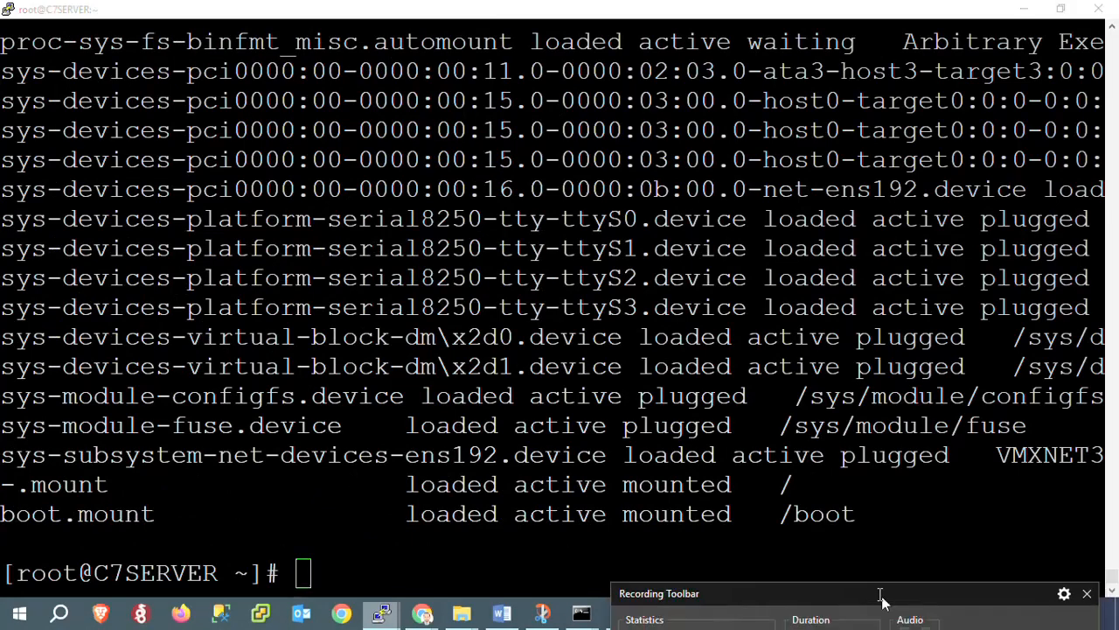
pyautogui.moveTo(791, 539)
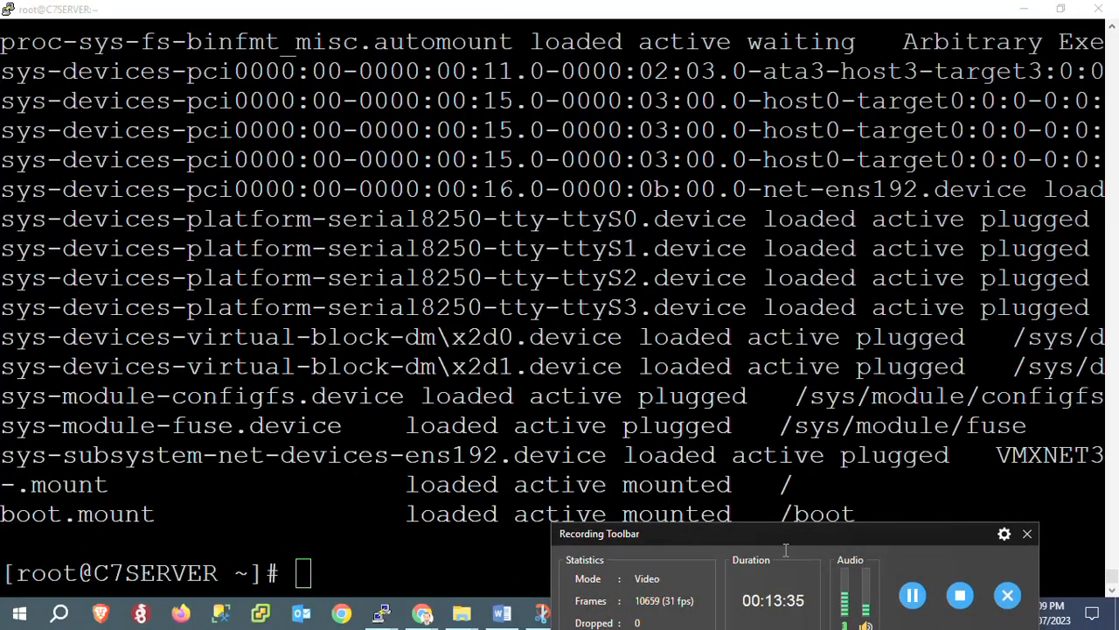
pyautogui.click(471, 438)
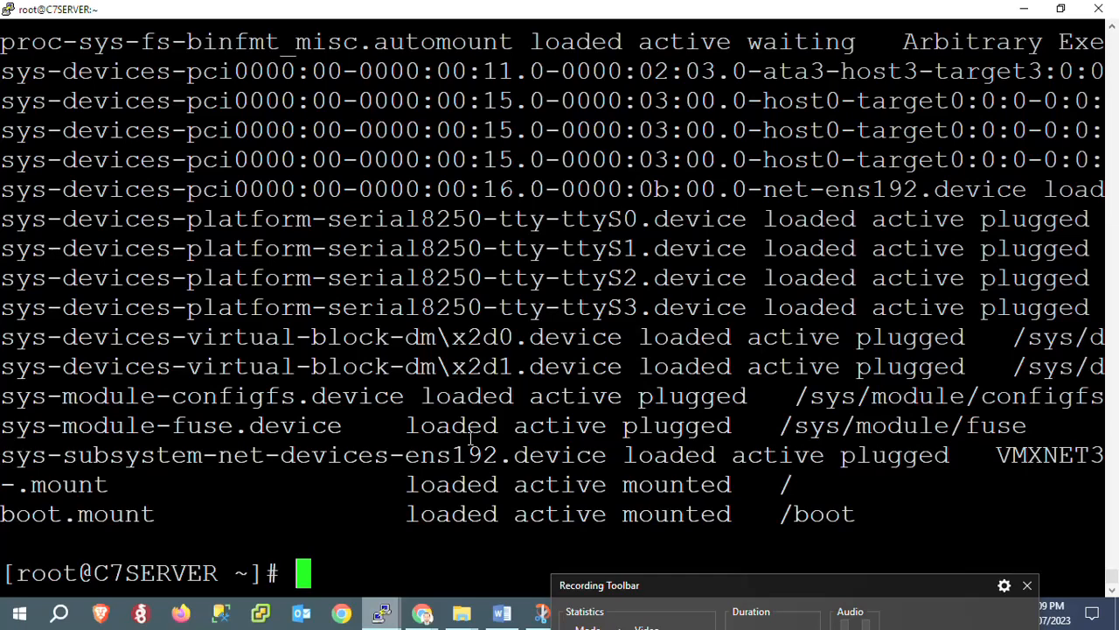
# Run hostnamectl and highlight the C7SERVER hostname, Icon name and CentOS Linux 7 (Core) lines
pyautogui.write('ho')
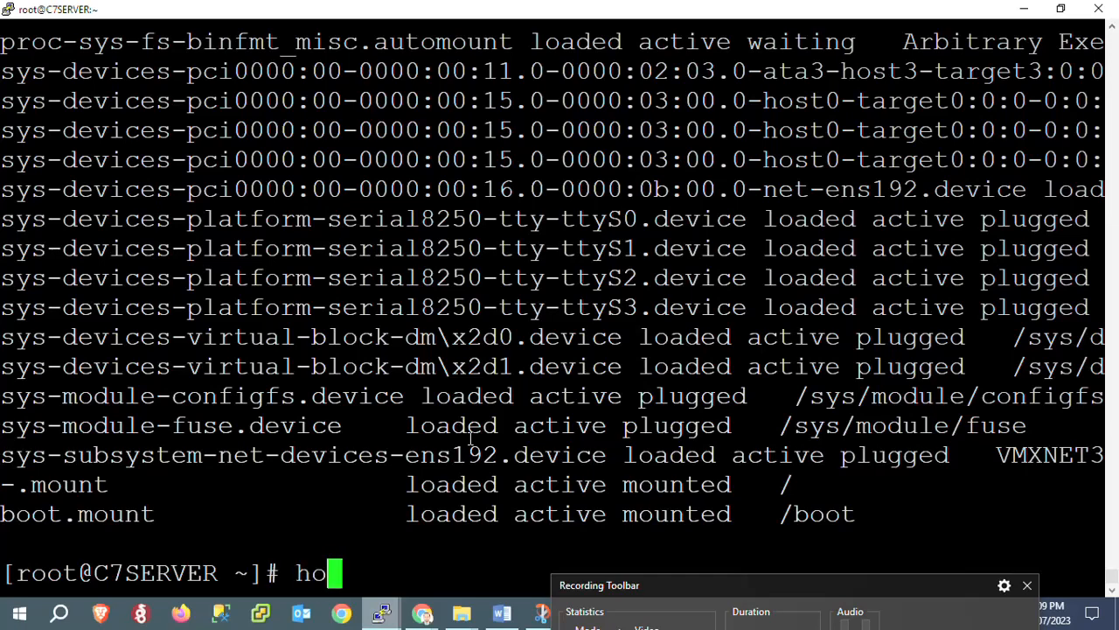
pyautogui.write('stnamectl')
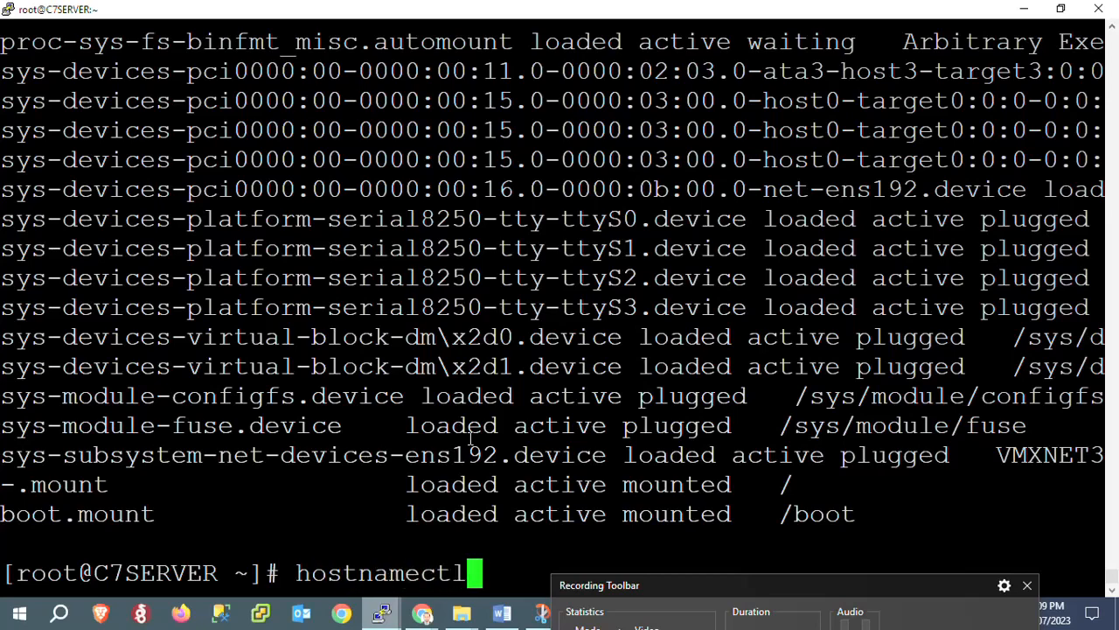
pyautogui.press('Return')
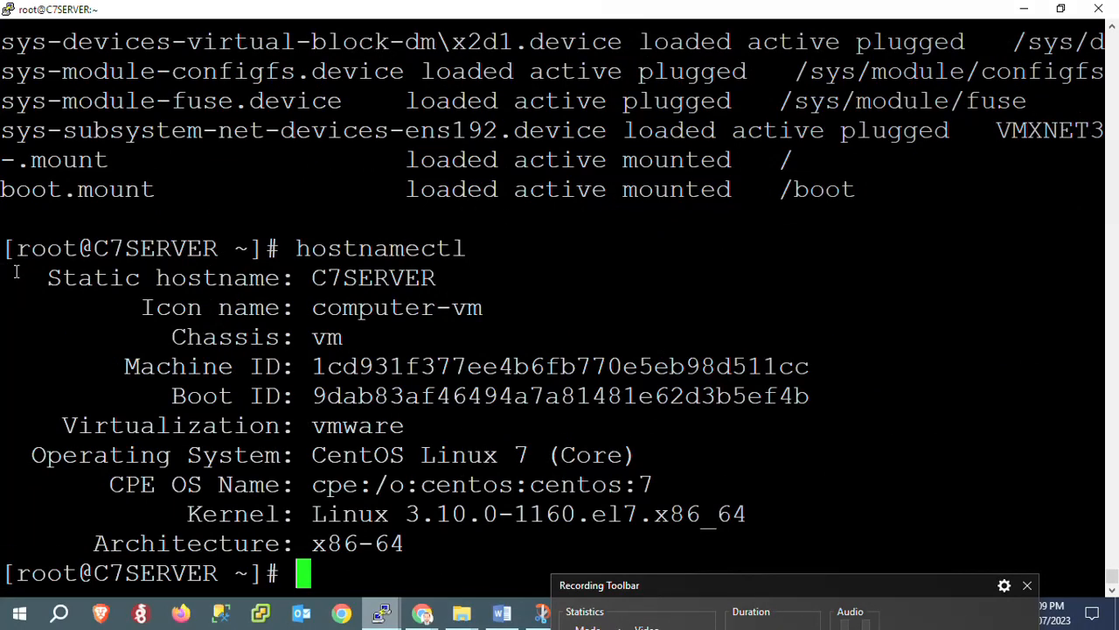
pyautogui.moveTo(40, 275); pyautogui.dragTo(291, 306)
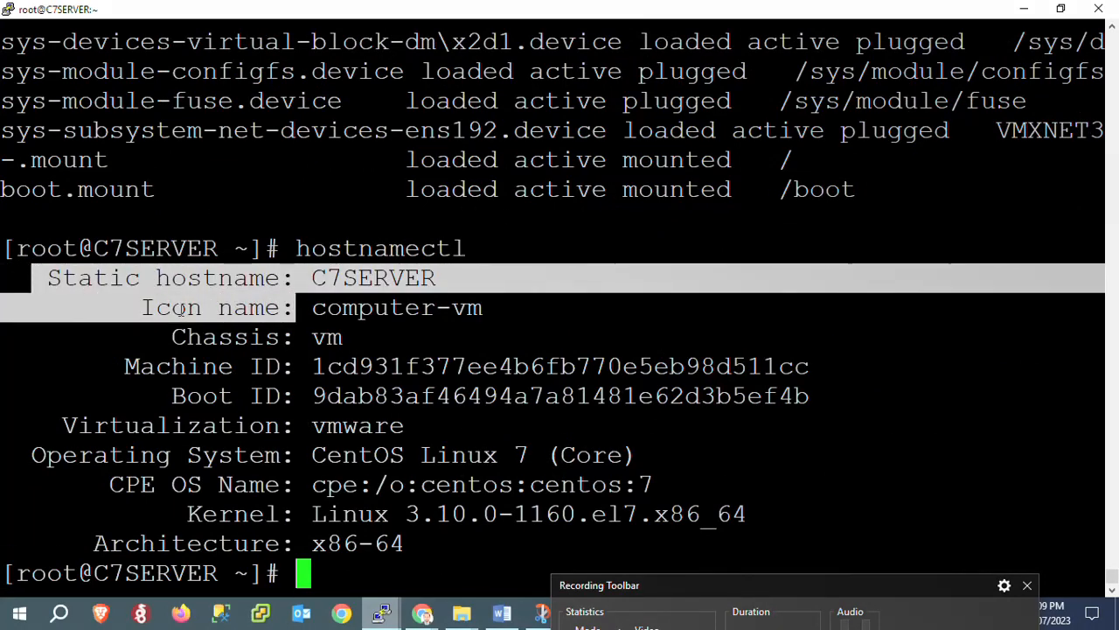
pyautogui.click(183, 308)
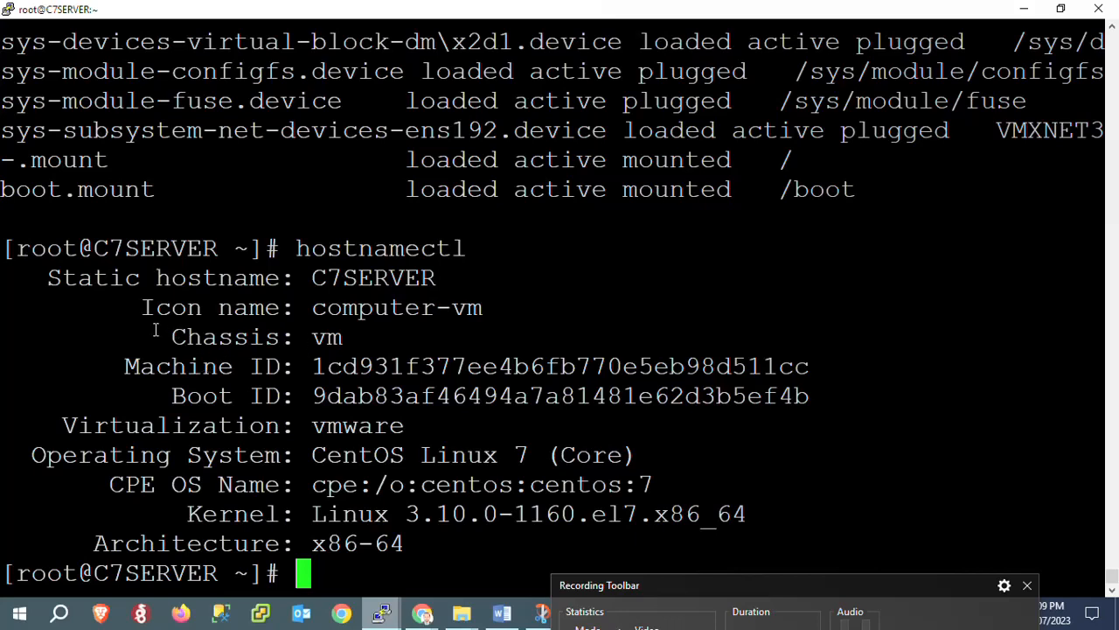
pyautogui.moveTo(142, 307); pyautogui.dragTo(448, 310)
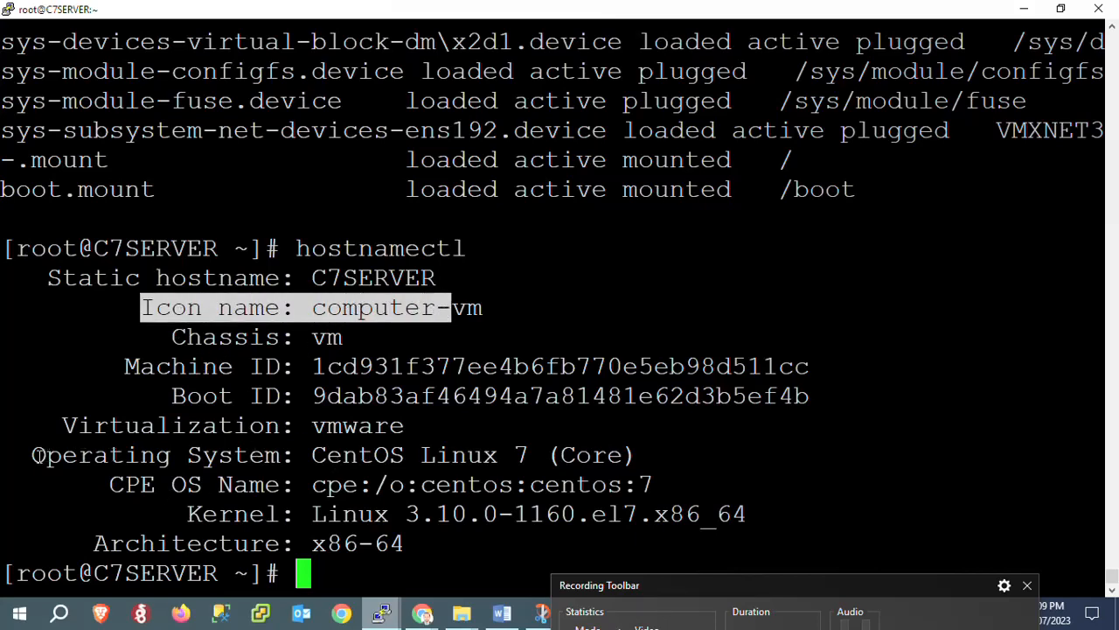
pyautogui.moveTo(33, 455); pyautogui.dragTo(608, 456)
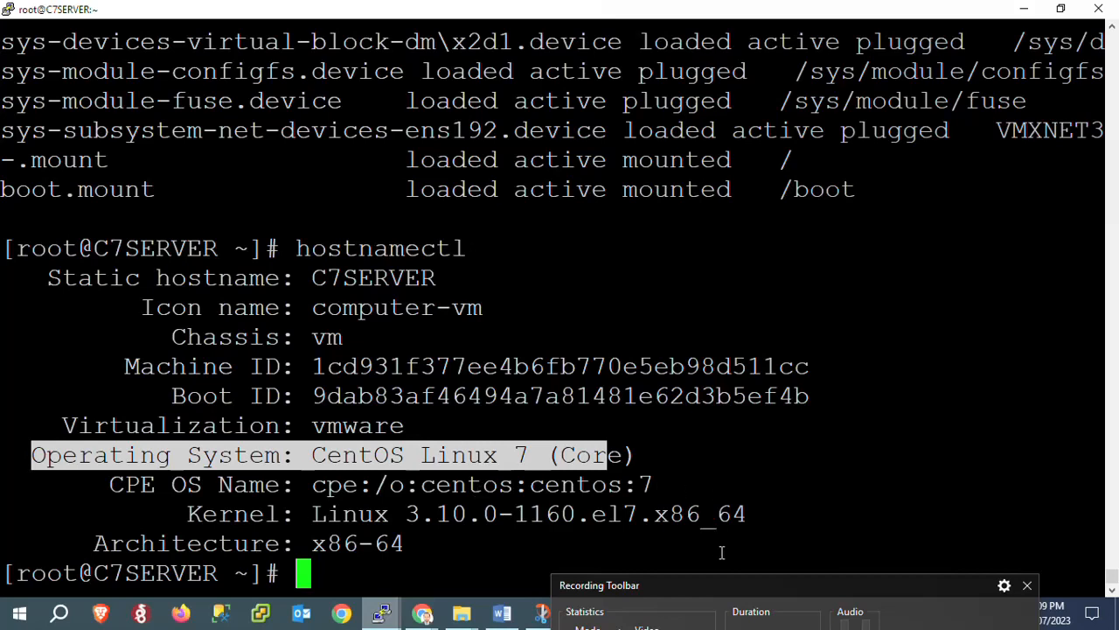
pyautogui.moveTo(690, 591); pyautogui.dragTo(536, 567)
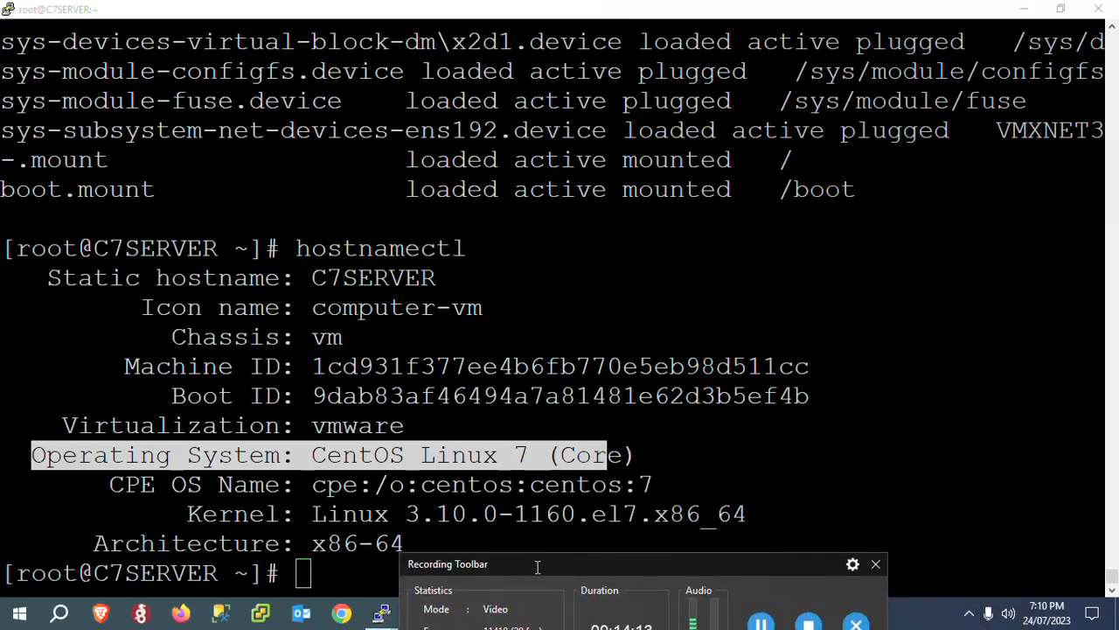